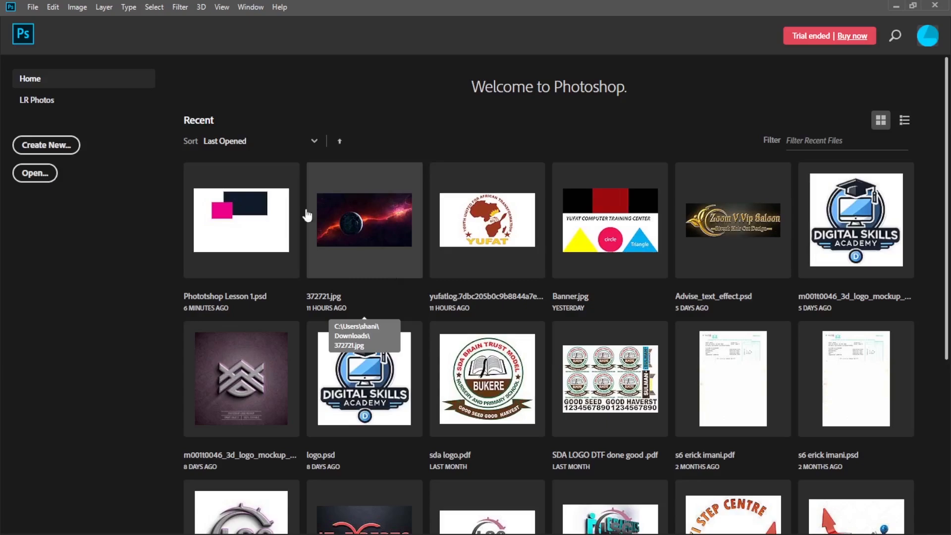
# Create a 4 × 6 inch portrait RGB document at 300 pixels/inch with a white background, named "flyer project one".
pyautogui.click(55, 156)
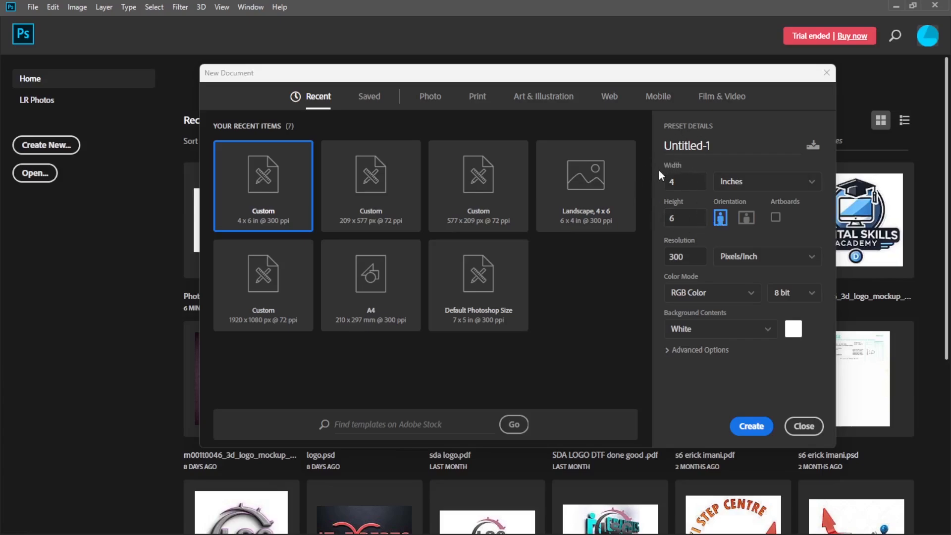
pyautogui.click(683, 181)
pyautogui.click(685, 219)
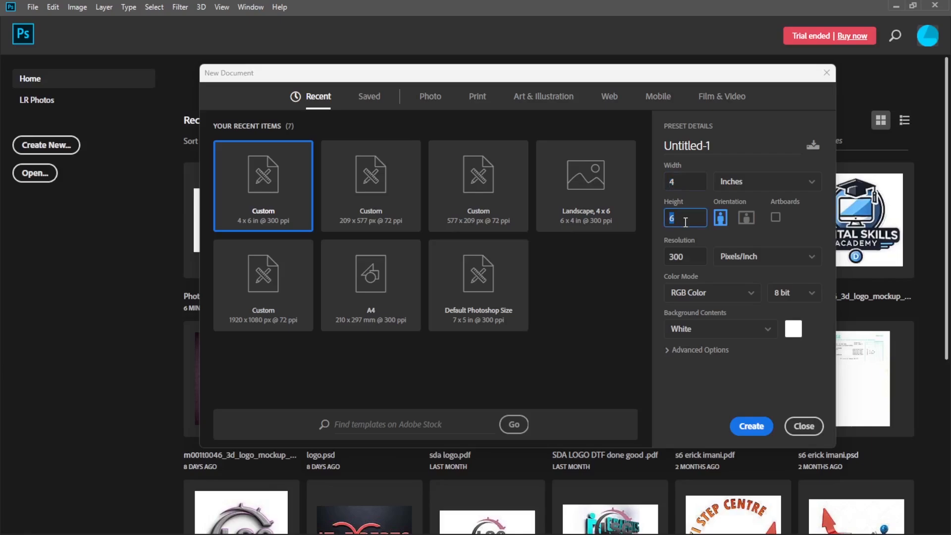
pyautogui.click(689, 257)
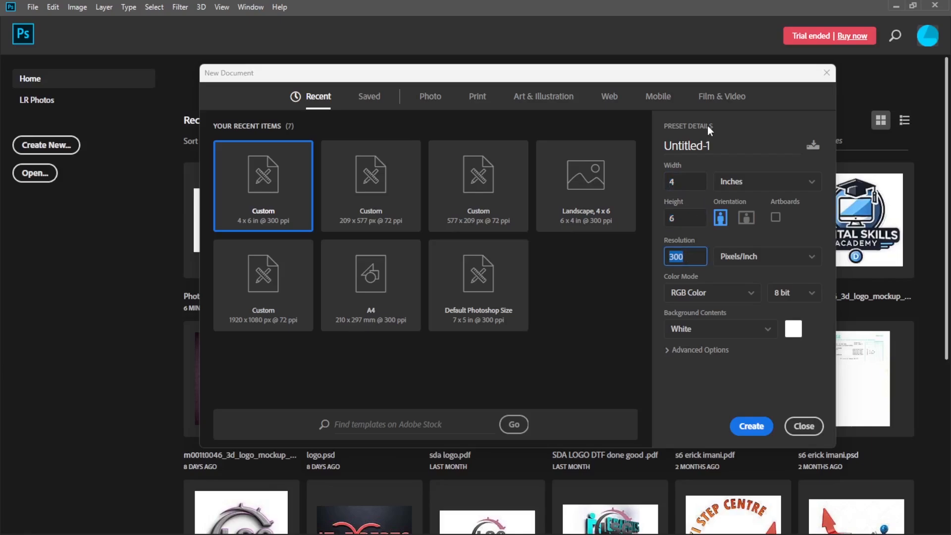
pyautogui.moveTo(713, 146); pyautogui.dragTo(661, 150)
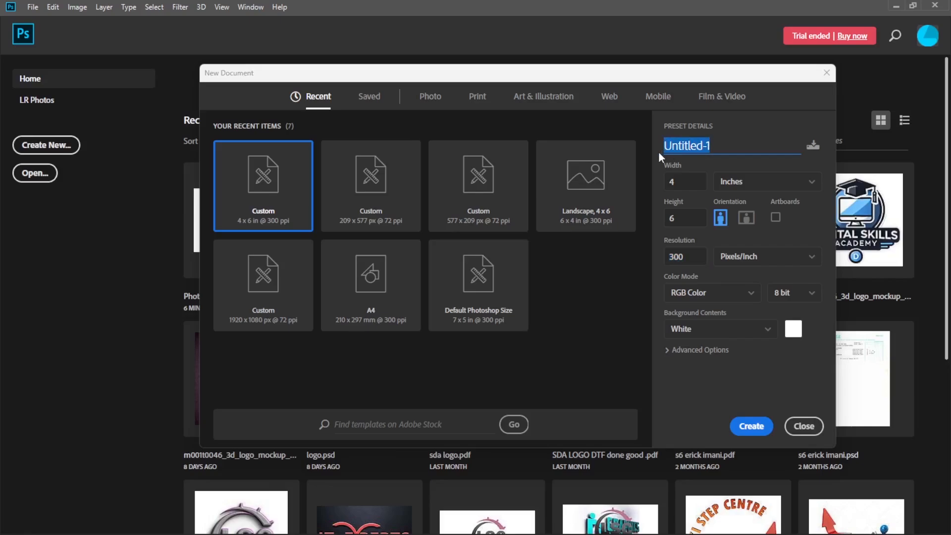
pyautogui.write('fl')
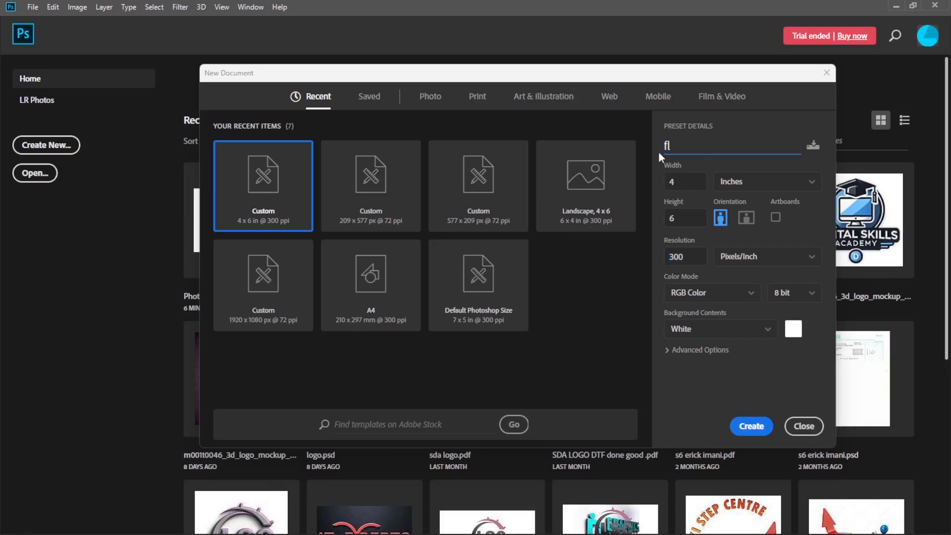
pyautogui.write('yer project one')
pyautogui.click(752, 427)
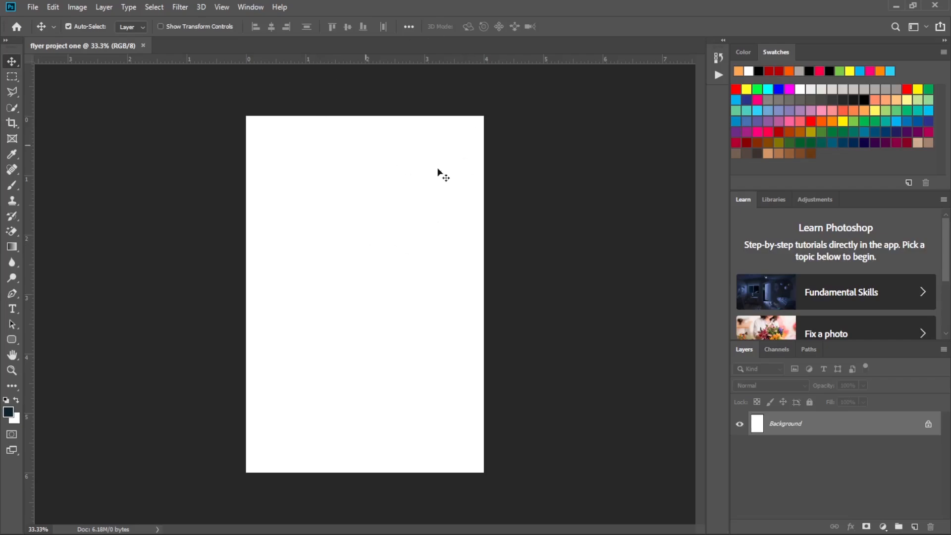
# Draw a black rectangle about 4.09 × 6.16 in covering the whole canvas, and dismiss its shape properties.
pyautogui.click(12, 340)
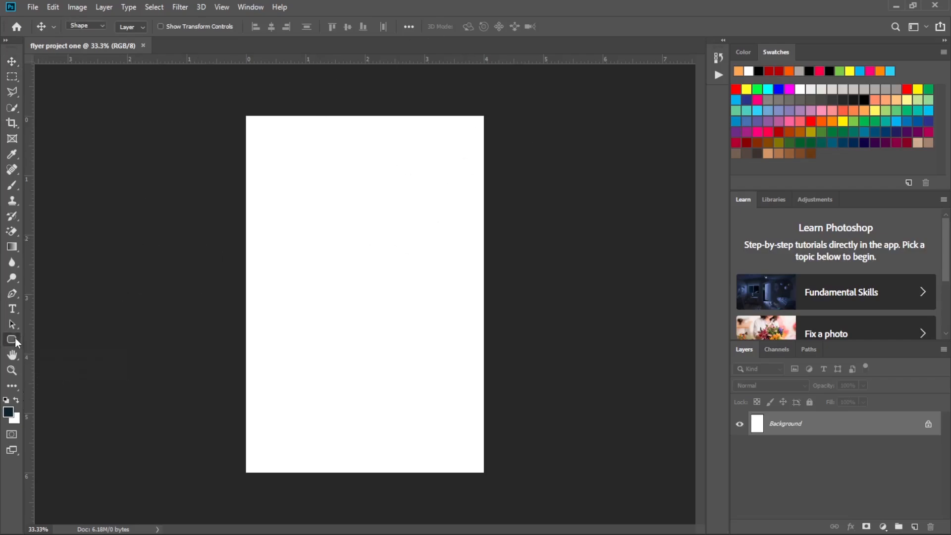
pyautogui.click(74, 341)
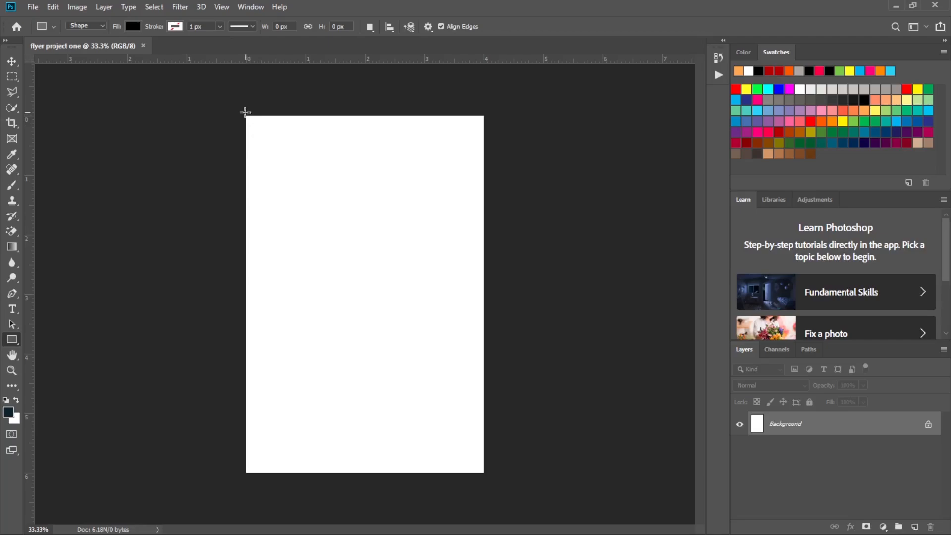
pyautogui.moveTo(245, 113); pyautogui.dragTo(488, 477)
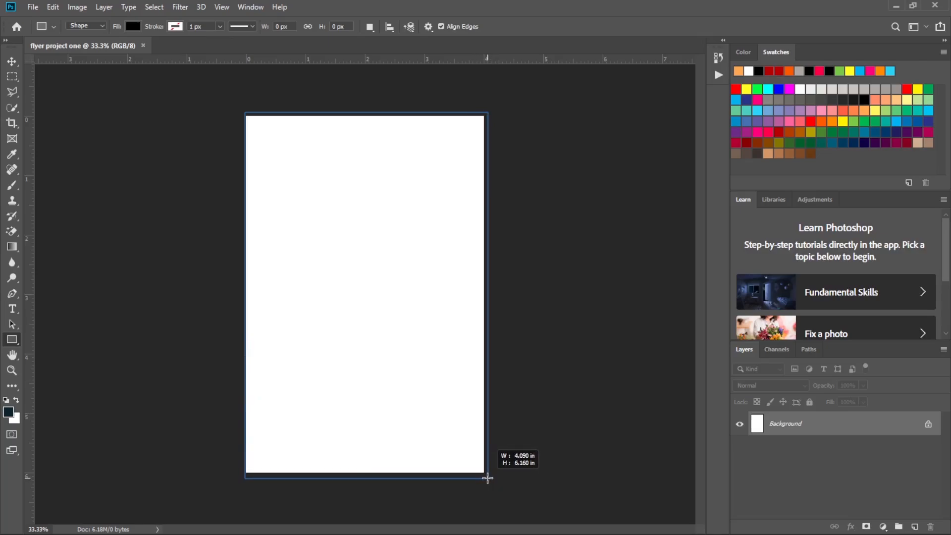
pyautogui.moveTo(488, 477); pyautogui.dragTo(488, 477)
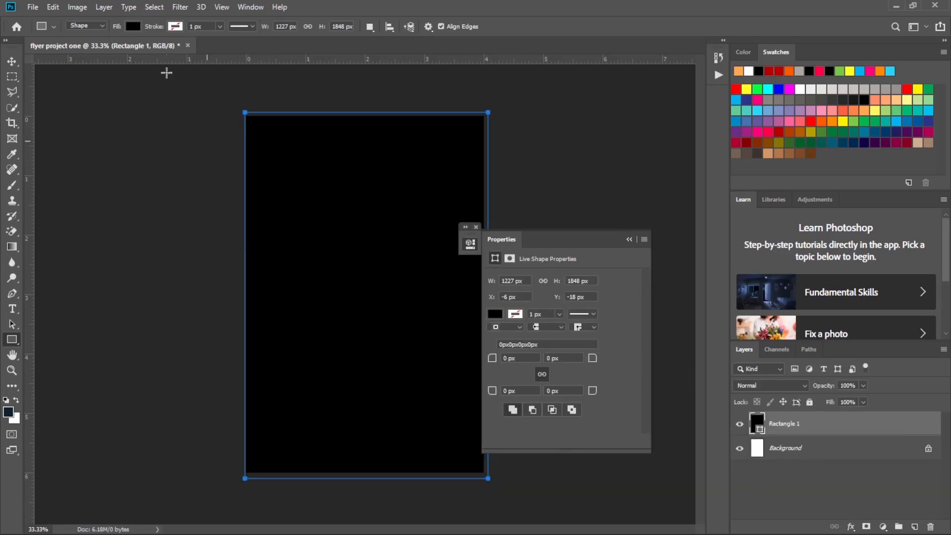
pyautogui.click(10, 58)
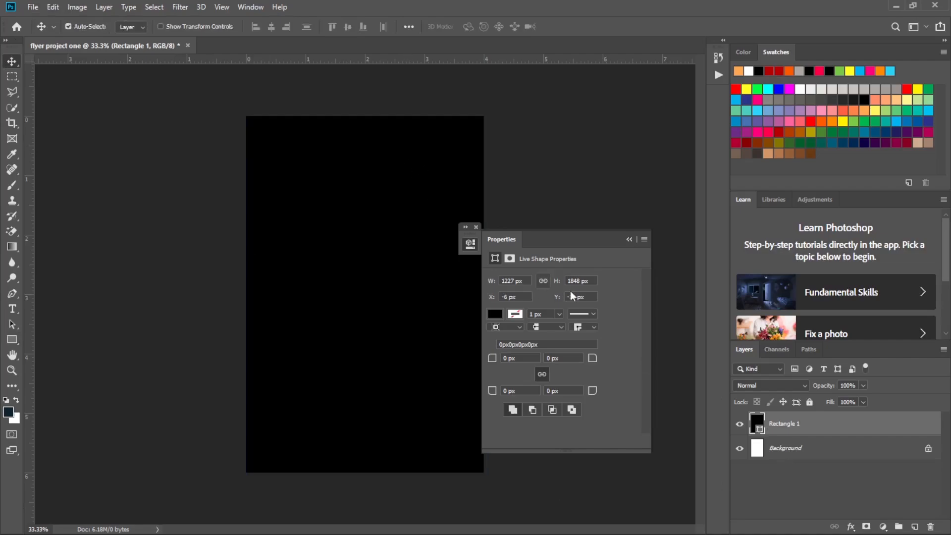
pyautogui.click(629, 239)
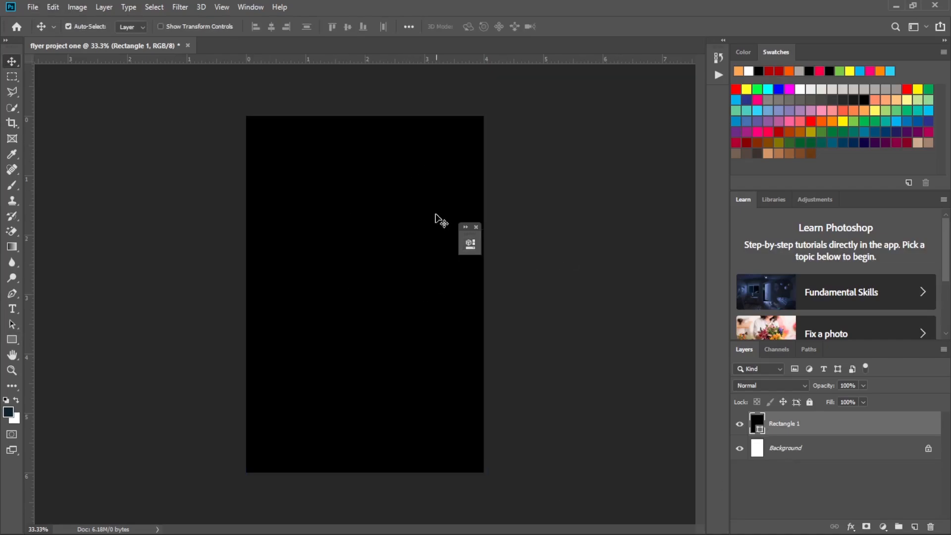
pyautogui.click(477, 227)
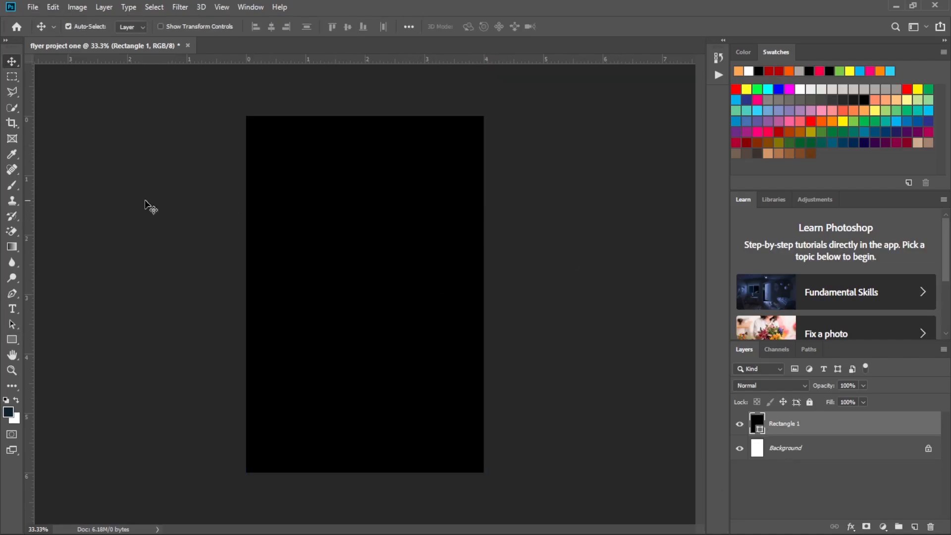
# Draw a second rectangle about 1164 × 1746 px just inside the black one and fill it with dark red.
pyautogui.click(11, 341)
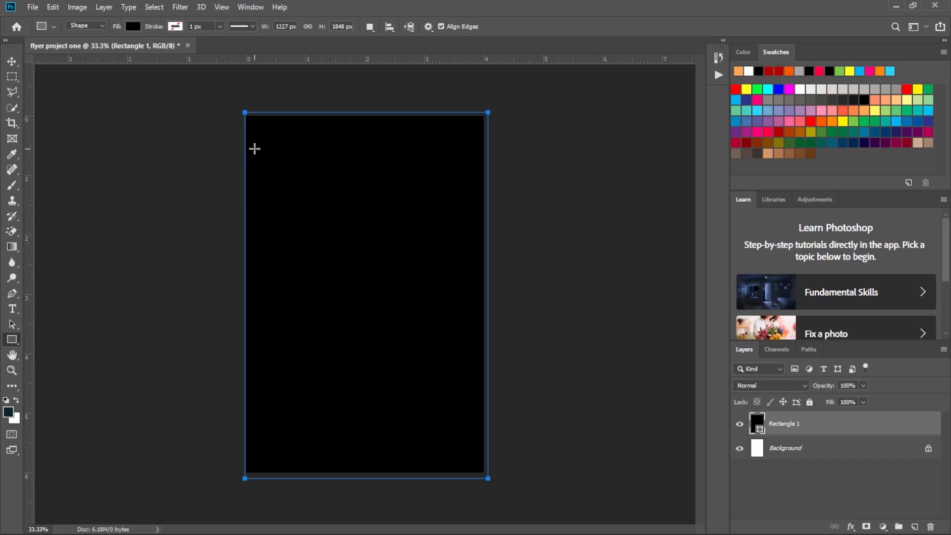
pyautogui.hotkey('ctrl', '+')
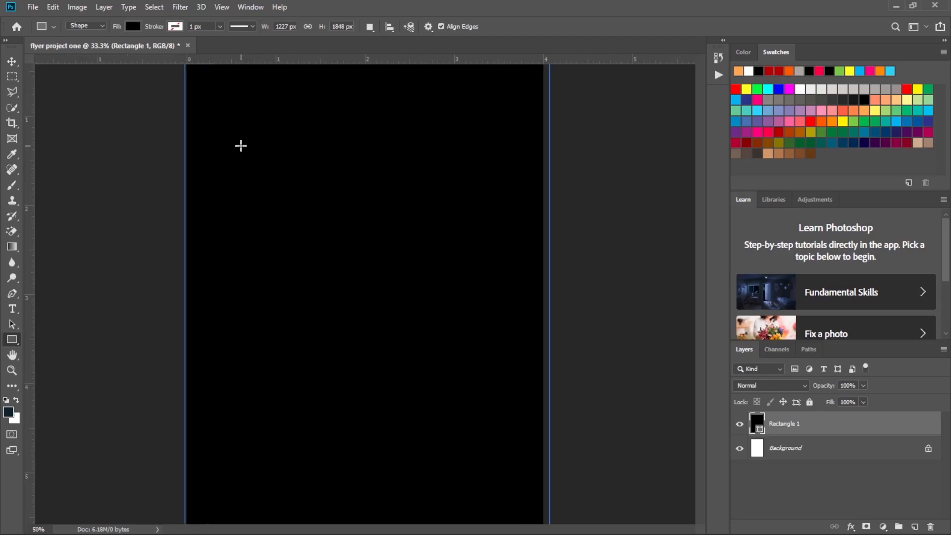
pyautogui.hotkey('ctrl', '-')
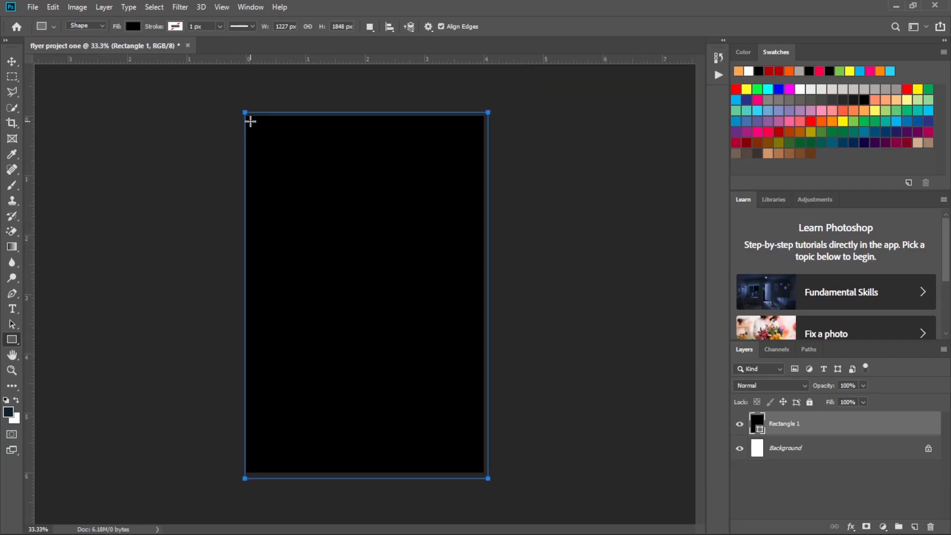
pyautogui.moveTo(250, 121); pyautogui.dragTo(481, 466)
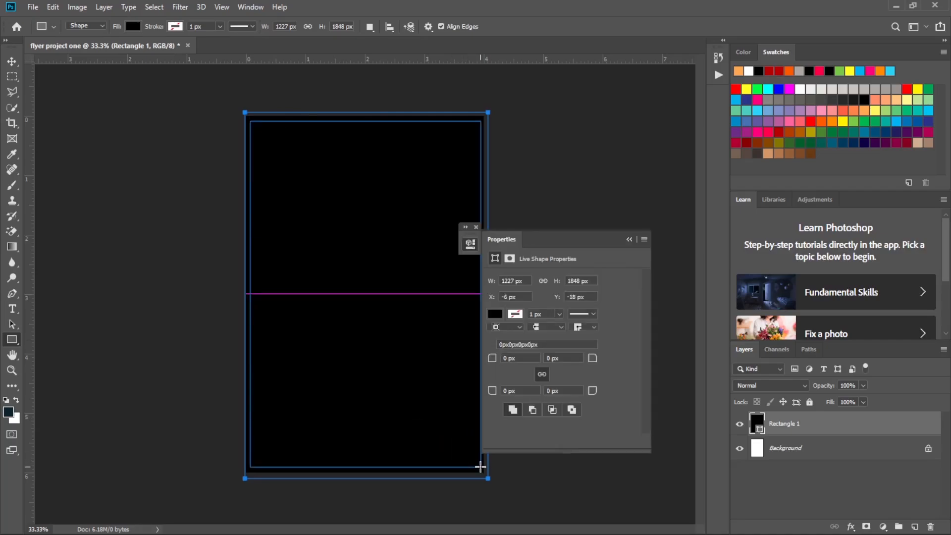
pyautogui.click(497, 315)
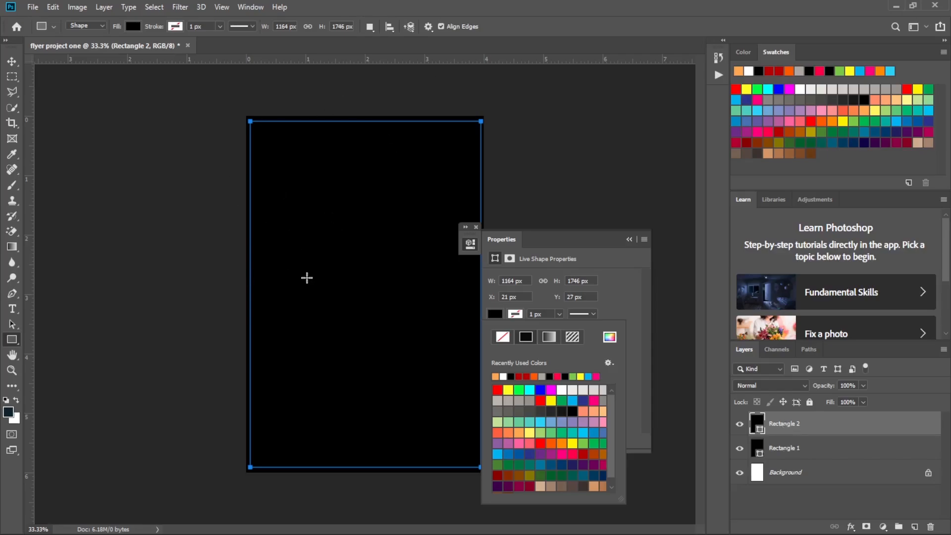
pyautogui.click(525, 375)
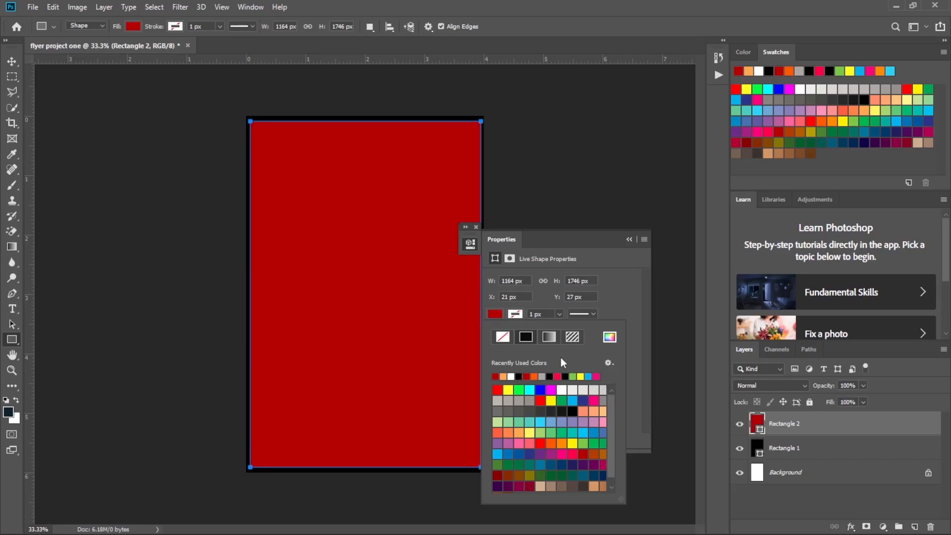
pyautogui.click(494, 314)
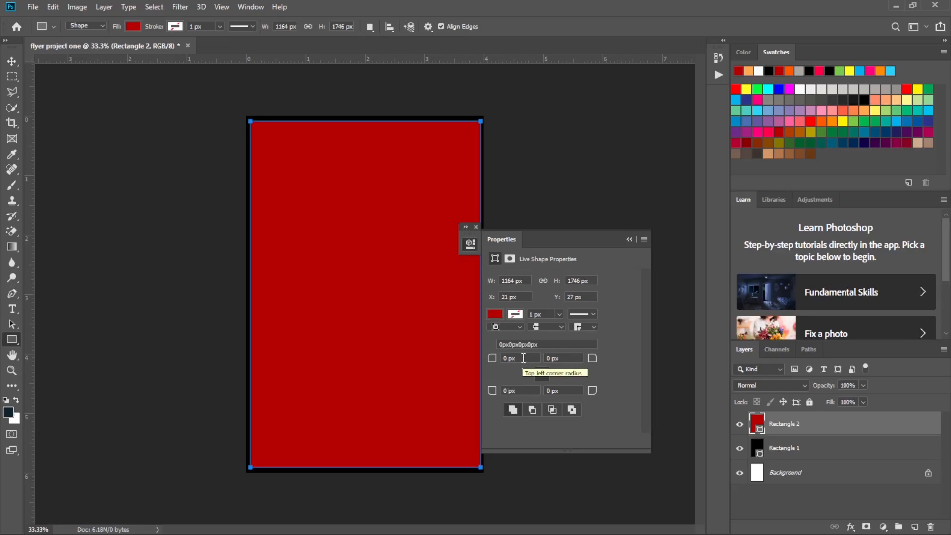
# Round all four corners of the red rectangle with a 15 px radius and collapse its shape properties.
pyautogui.click(524, 358)
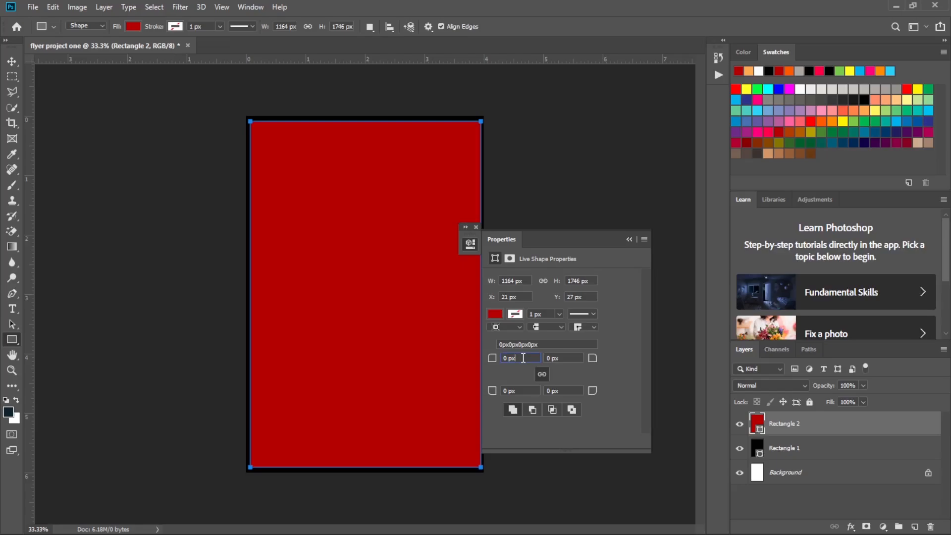
pyautogui.moveTo(509, 358); pyautogui.dragTo(502, 362)
pyautogui.write('15')
pyautogui.click(629, 239)
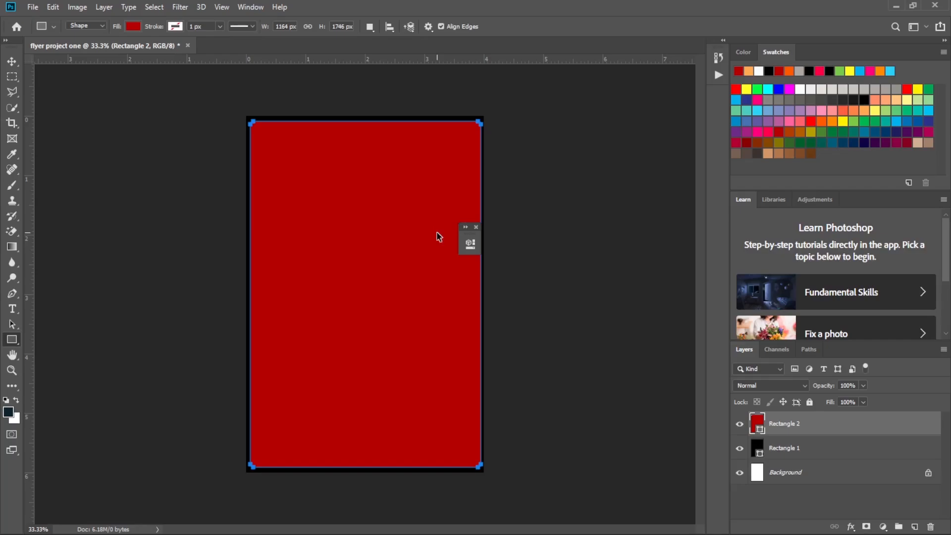
# Examine the rounded upper-right corner of the red rectangle up close, and return to the full-page view.
pyautogui.hotkey('ctrl', '+')
pyautogui.hotkey('ctrl', '+')
pyautogui.hotkey('ctrl', '+')
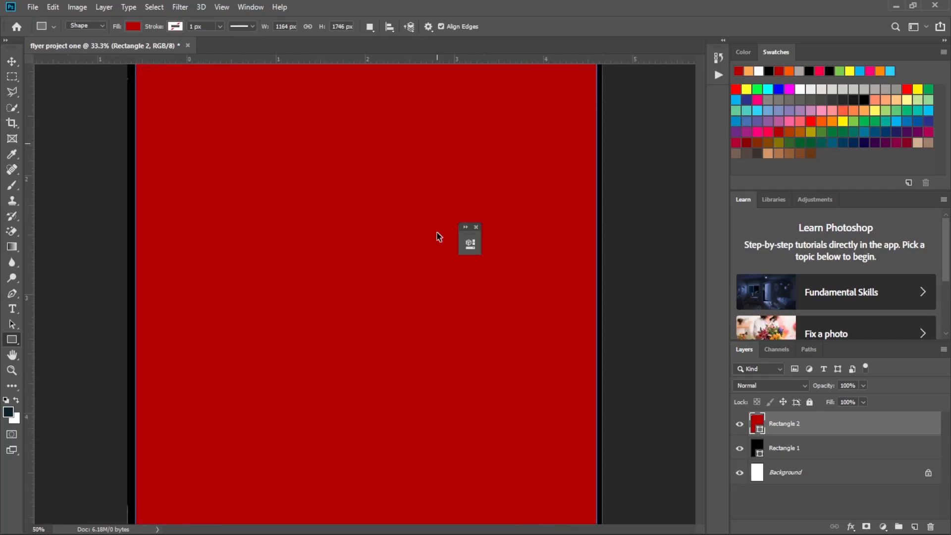
pyautogui.hotkey('ctrl', '+')
pyautogui.scroll(6, 437, 232)
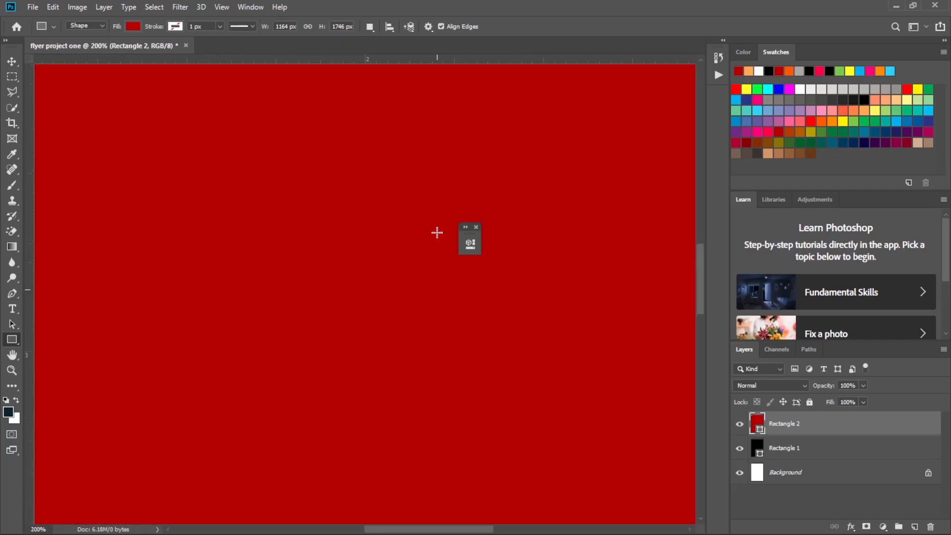
pyautogui.scroll(5, 437, 232)
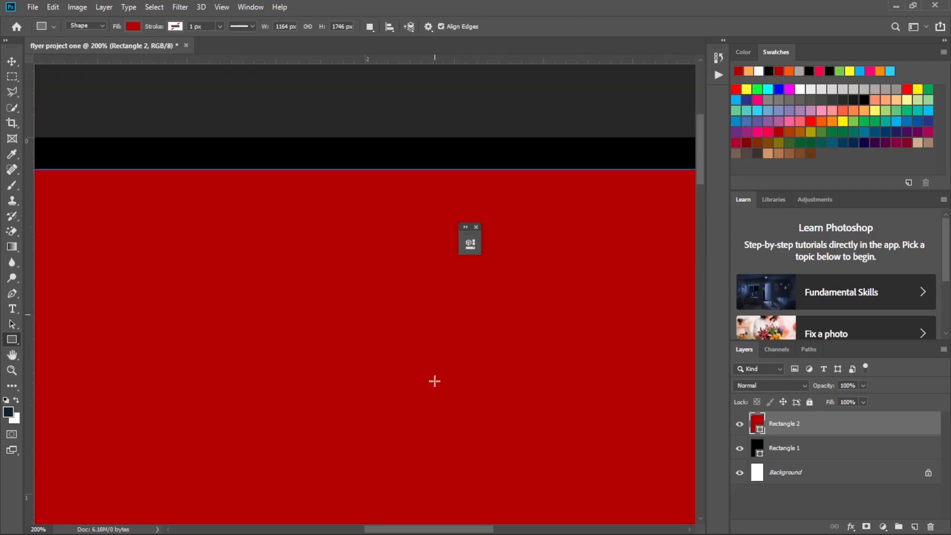
pyautogui.moveTo(431, 529); pyautogui.dragTo(543, 533)
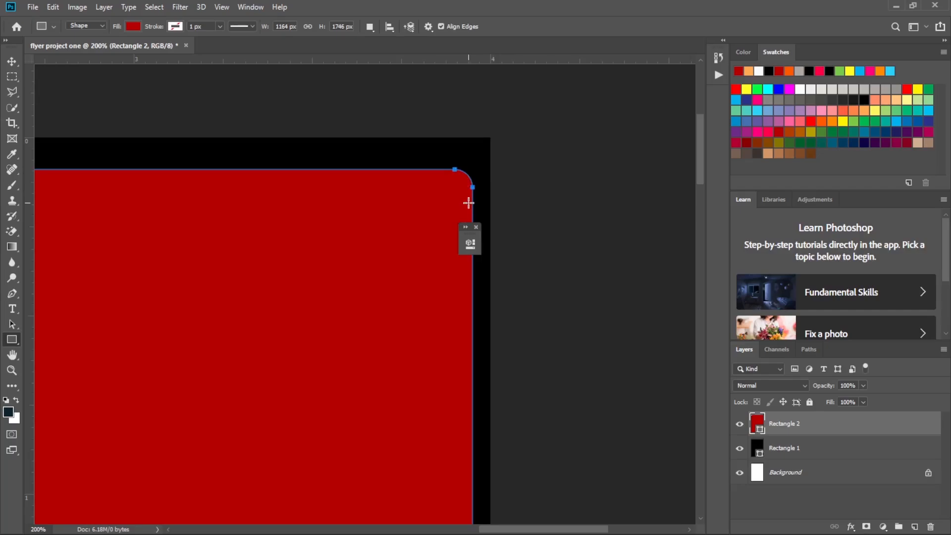
pyautogui.hotkey('ctrl', '-')
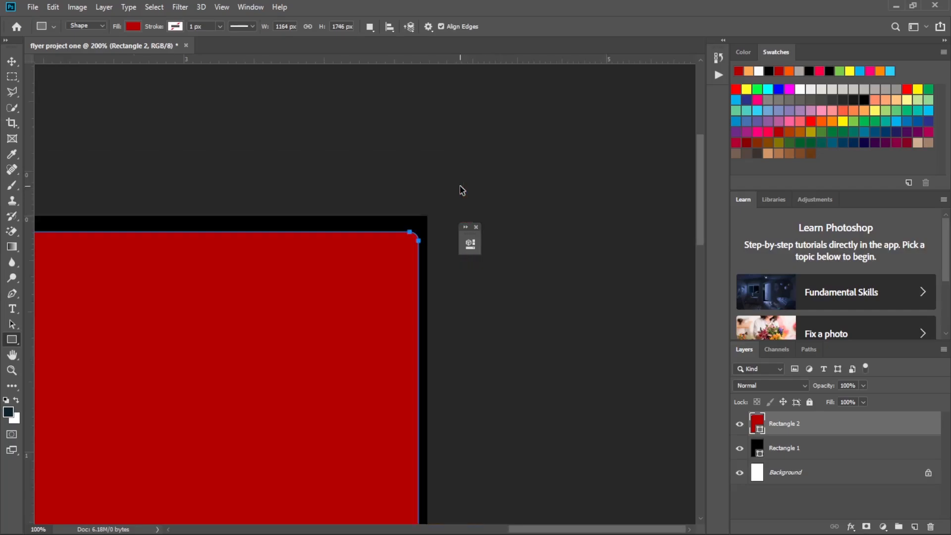
pyautogui.hotkey('ctrl', '-')
pyautogui.hotkey('ctrl', '-')
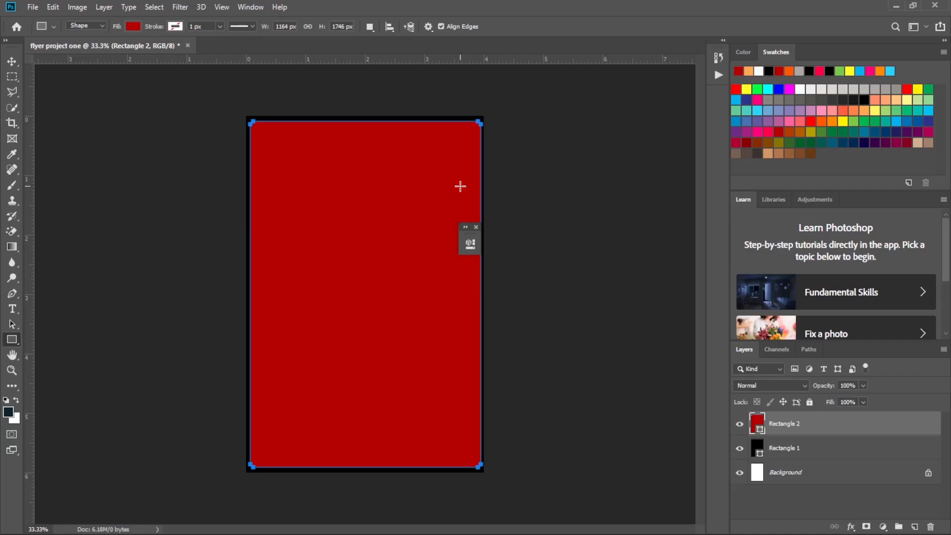
# Select the black border rectangle and the red rectangle in turn, and dismiss the floating shape properties.
pyautogui.click(11, 62)
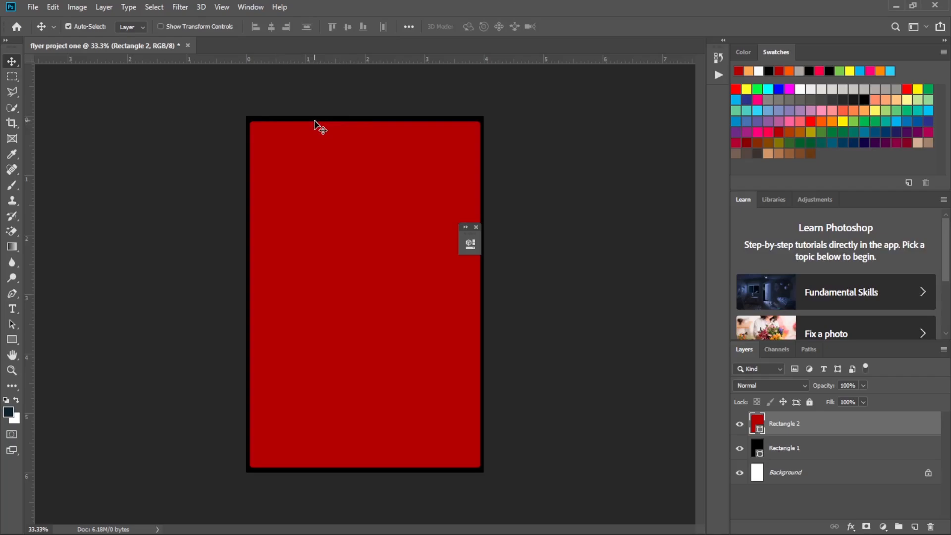
pyautogui.click(345, 119)
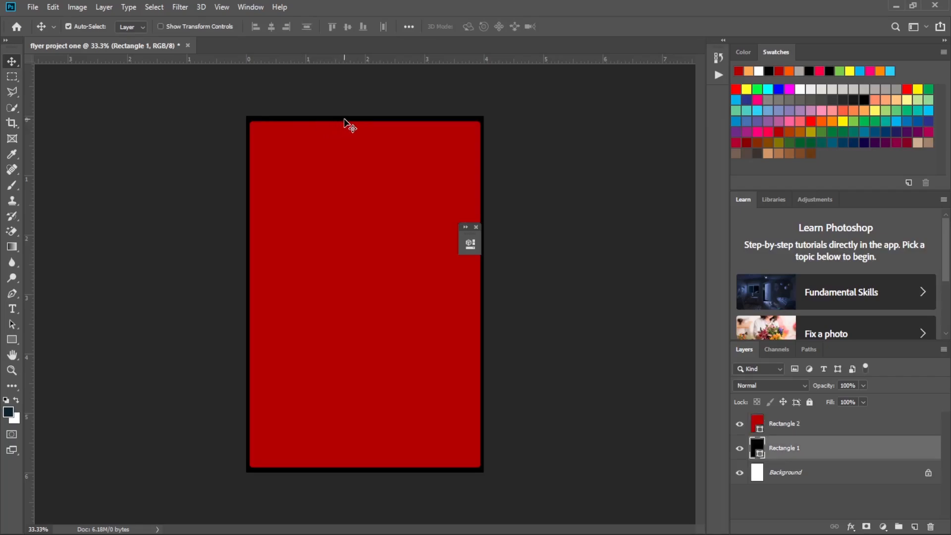
pyautogui.click(372, 468)
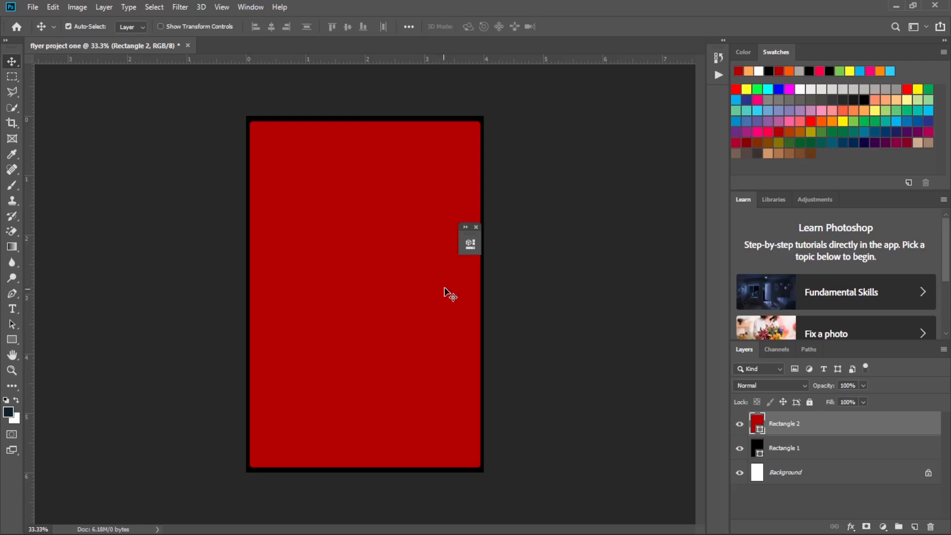
pyautogui.click(475, 227)
# Draw an ellipse about 344 × 354 px, horizontally centred near the upper edge of the red rectangle.
pyautogui.click(12, 341)
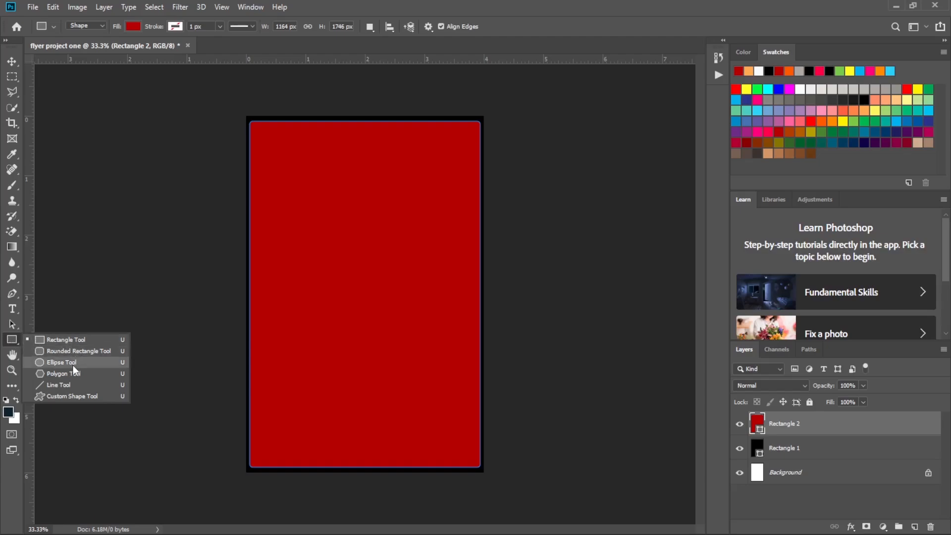
pyautogui.click(73, 365)
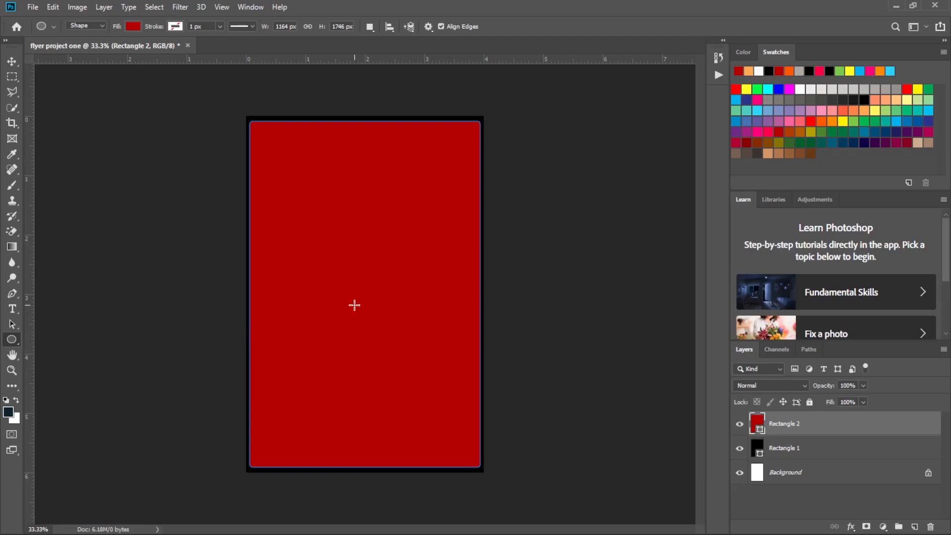
pyautogui.hotkey('ctrl', '+')
pyautogui.scroll(5, 354, 304)
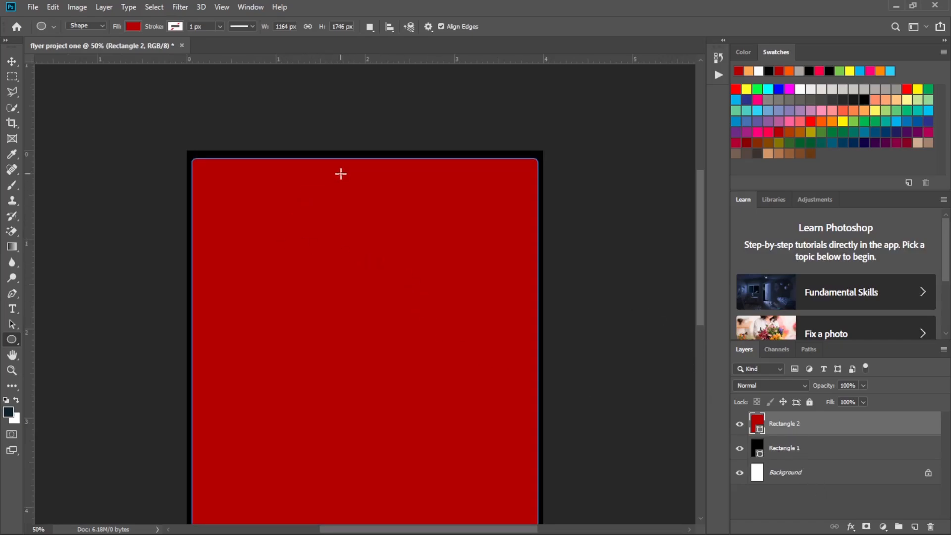
pyautogui.moveTo(311, 169); pyautogui.dragTo(412, 273)
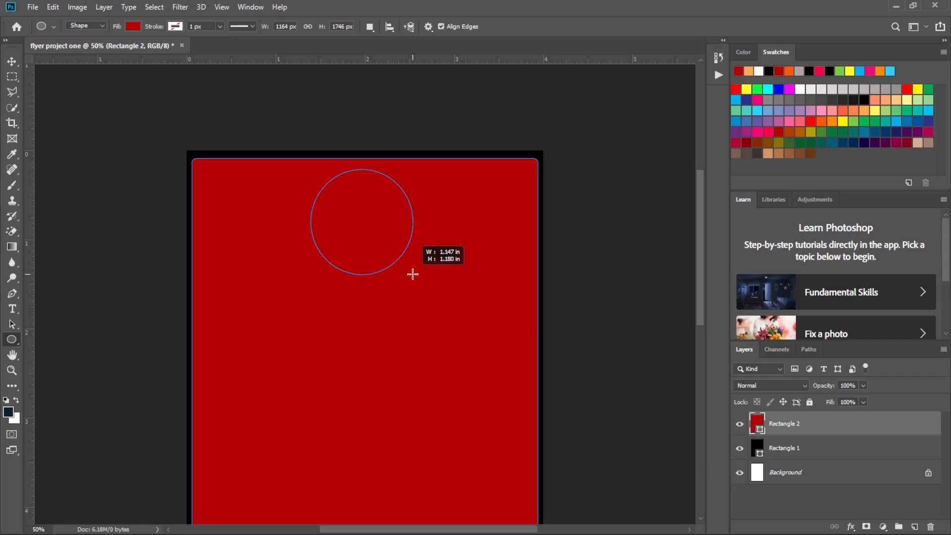
pyautogui.moveTo(413, 273); pyautogui.dragTo(412, 273)
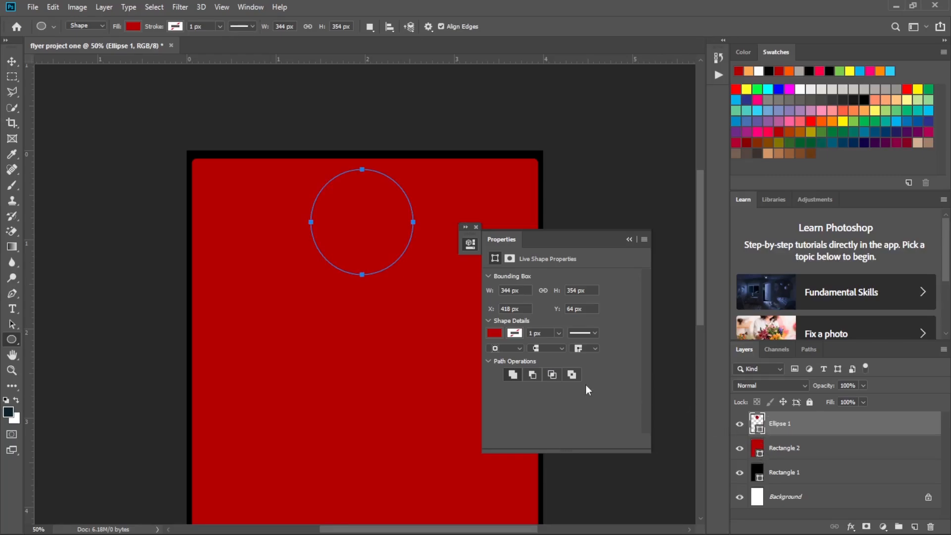
# Fill the ellipse with black and collapse its shape properties.
pyautogui.click(493, 335)
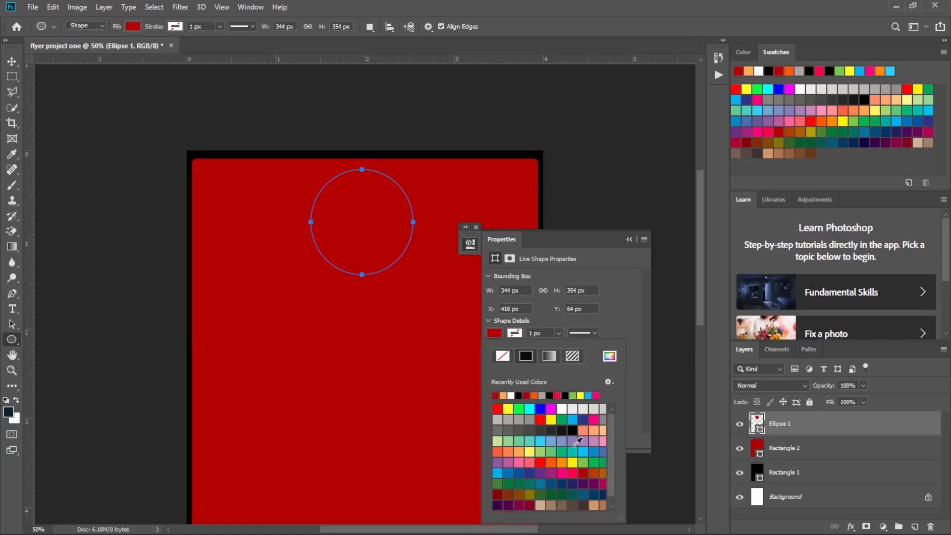
pyautogui.click(575, 430)
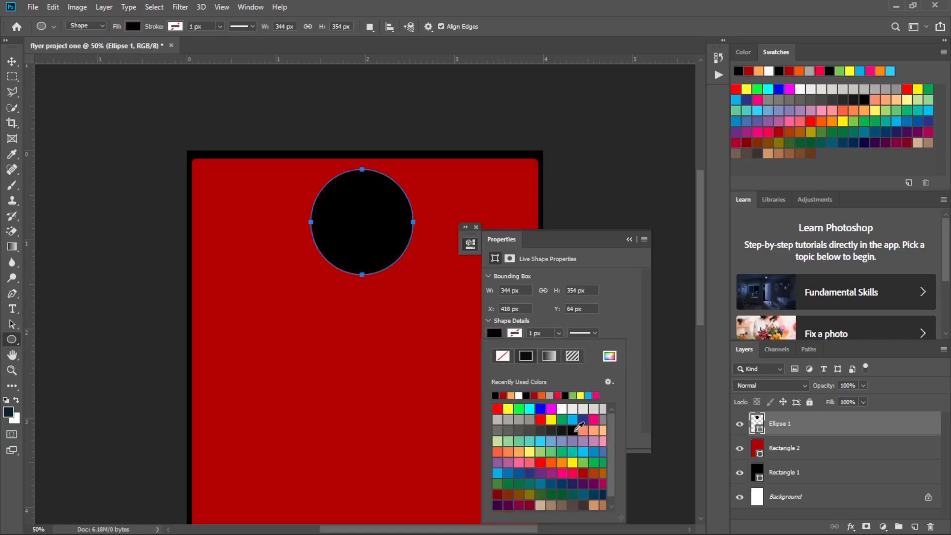
pyautogui.click(629, 240)
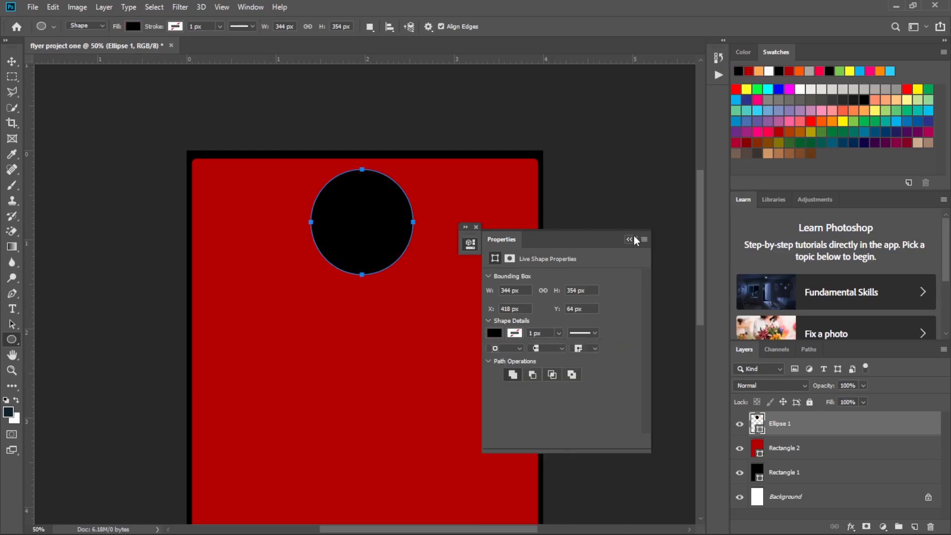
pyautogui.click(629, 240)
pyautogui.click(12, 61)
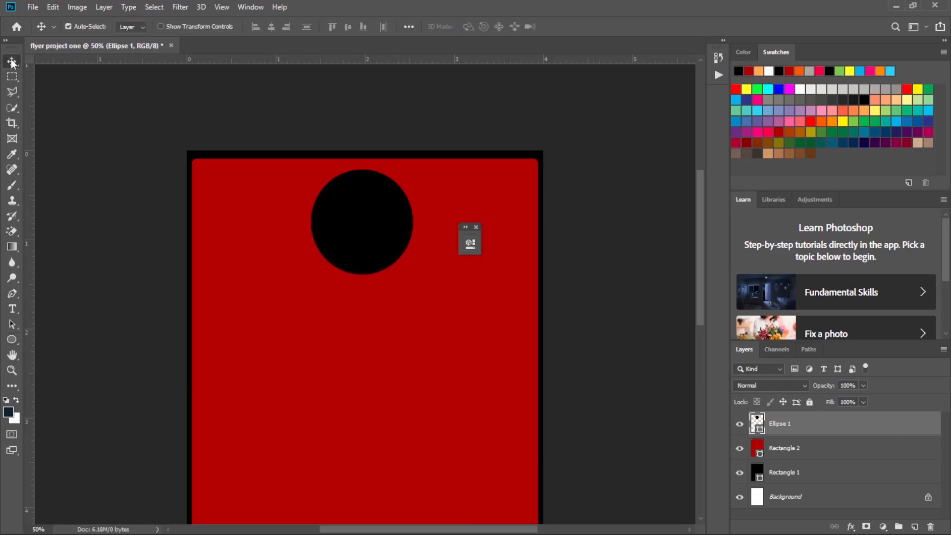
pyautogui.moveTo(382, 235); pyautogui.dragTo(375, 225)
# Open the YUFAT logo image yufatlog.7dbc205b0c9b8844a7e5 from the Downloads folder.
pyautogui.click(32, 8)
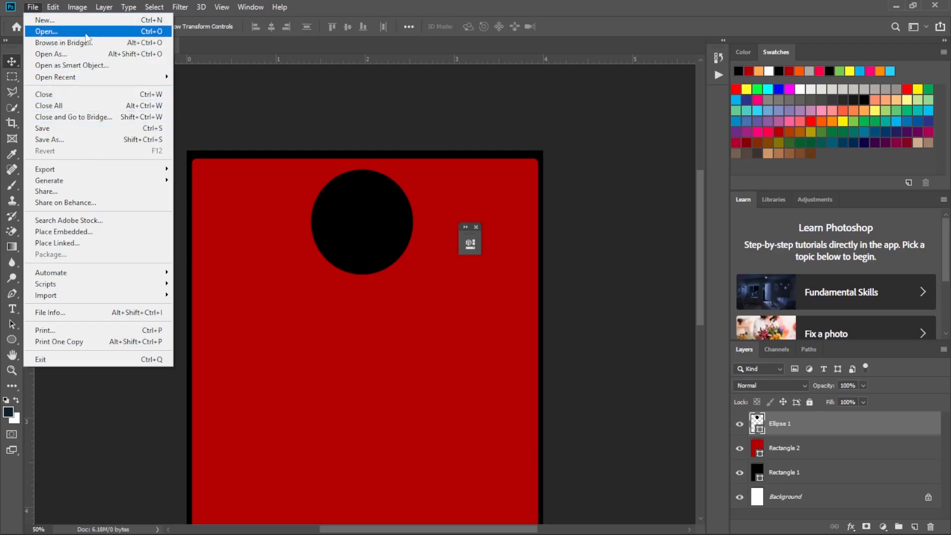
pyautogui.click(86, 34)
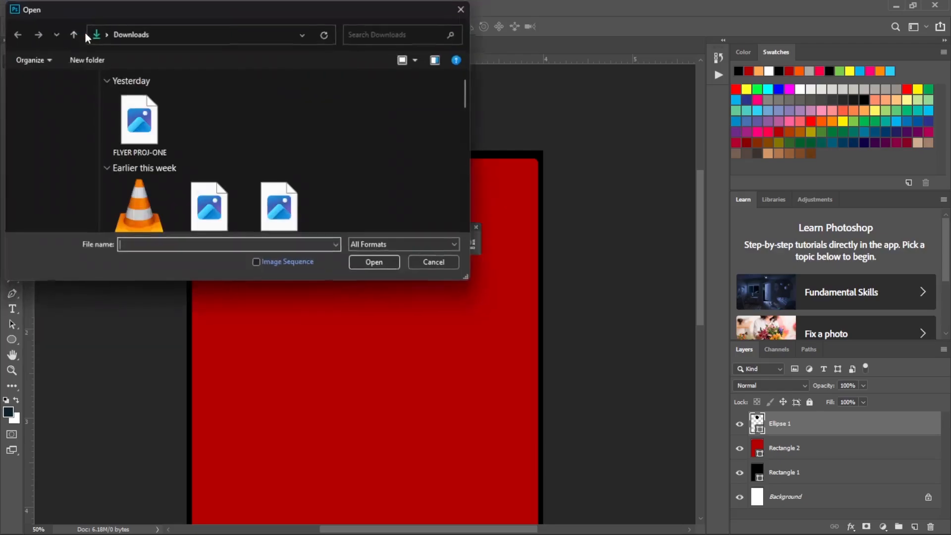
pyautogui.scroll(-5, 274, 144)
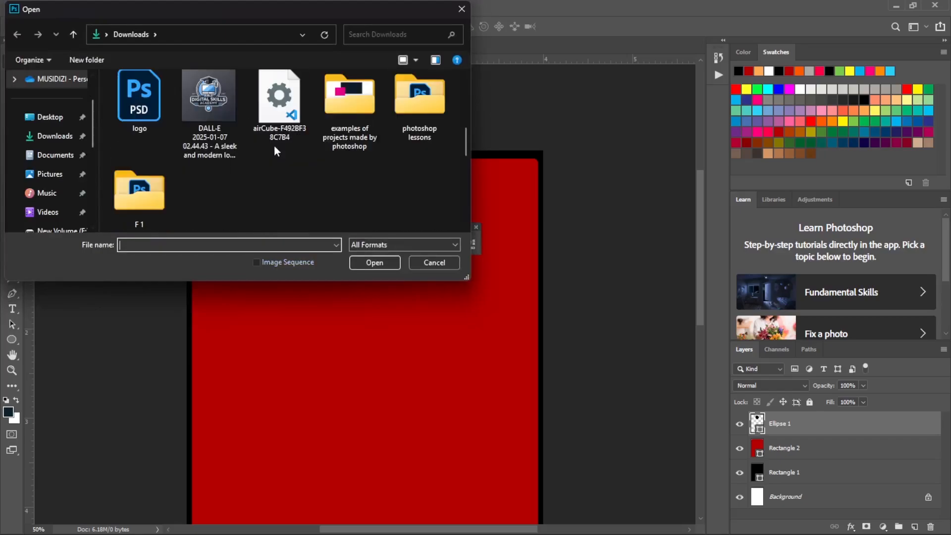
pyautogui.scroll(-3, 275, 145)
pyautogui.click(54, 135)
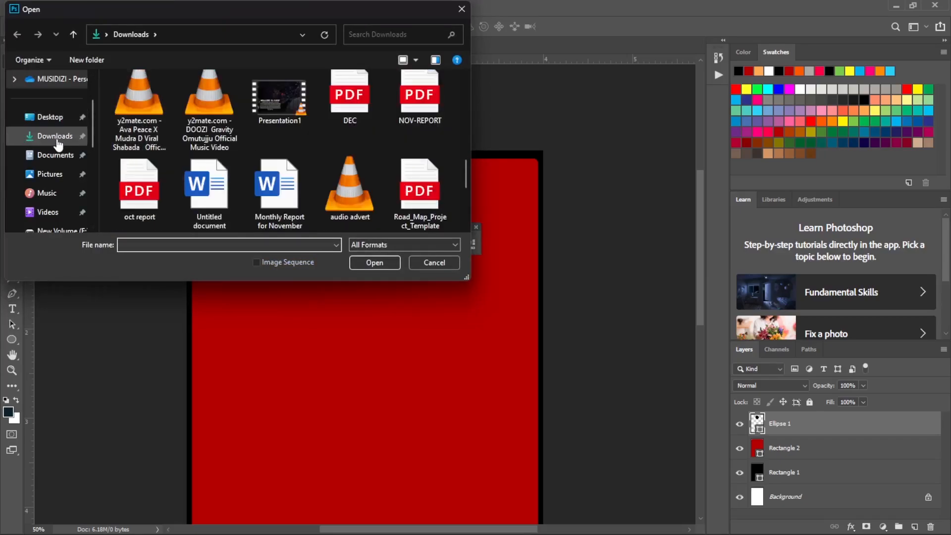
pyautogui.scroll(-12, 304, 174)
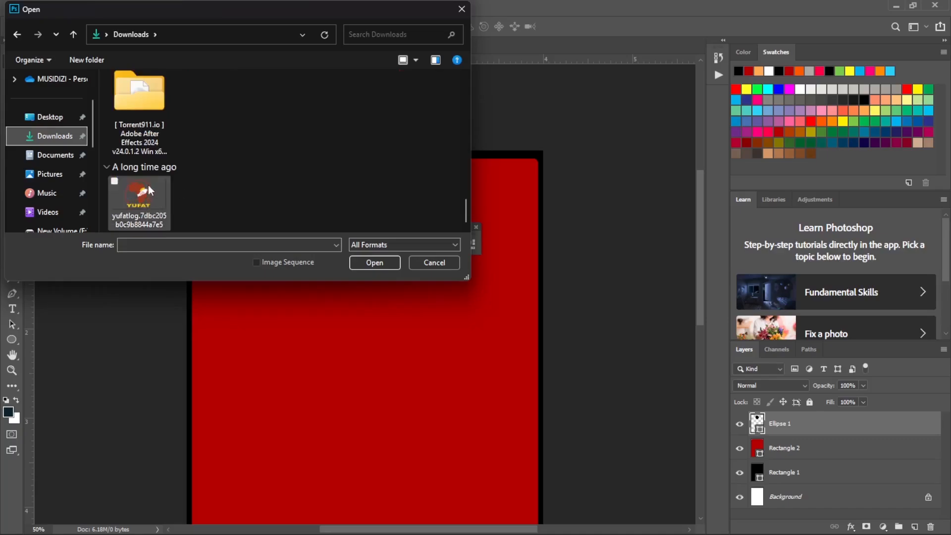
pyautogui.click(132, 194)
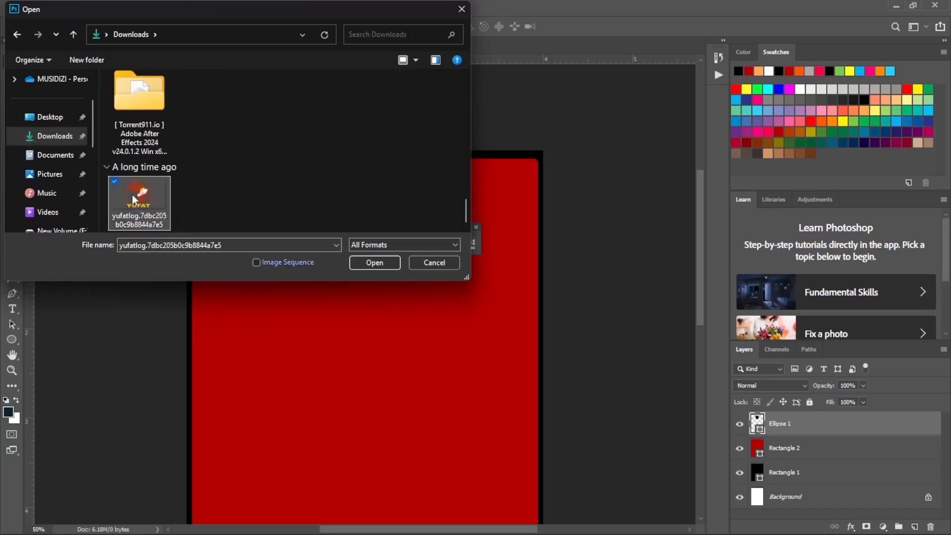
pyautogui.click(375, 263)
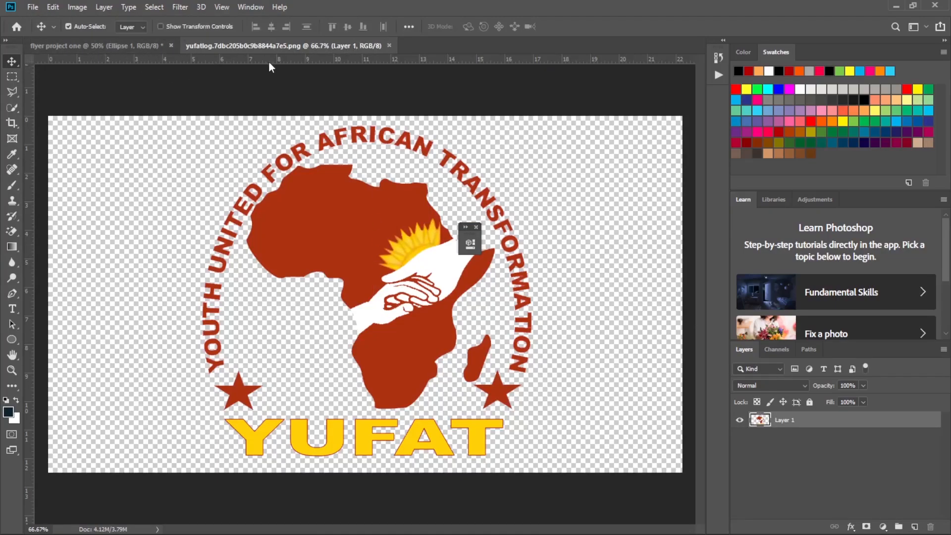
# Copy the YUFAT logo layer into the flyer document and place it fully on the page, overlapping the black ellipse.
pyautogui.click(80, 45)
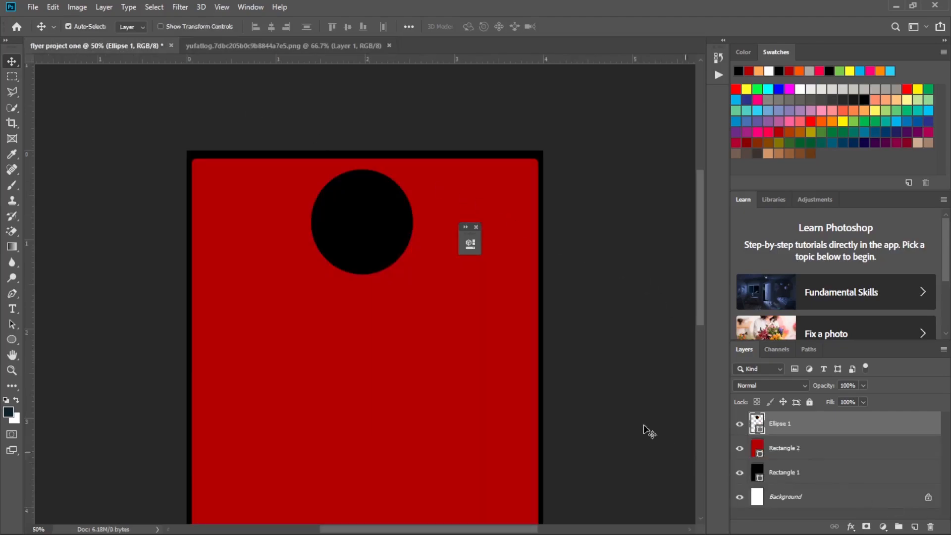
pyautogui.click(266, 46)
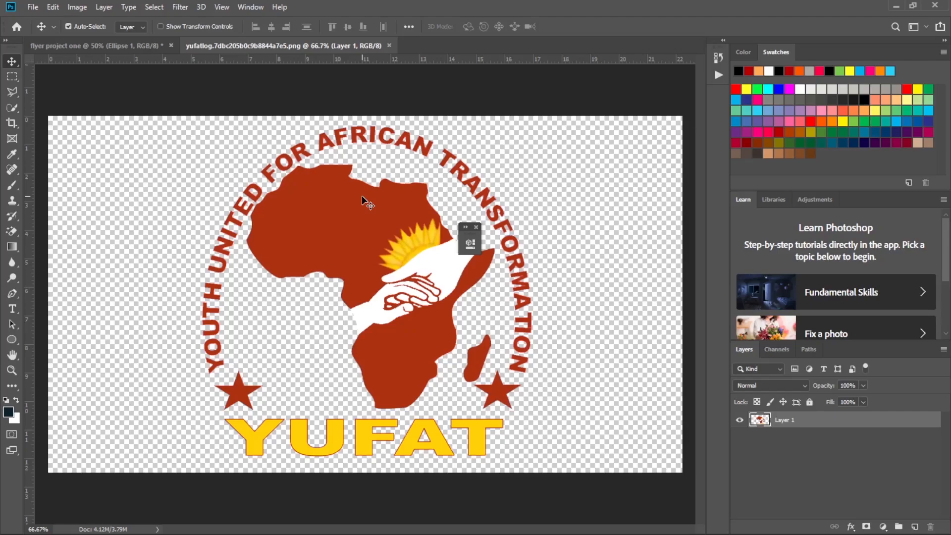
pyautogui.moveTo(362, 196); pyautogui.dragTo(160, 71)
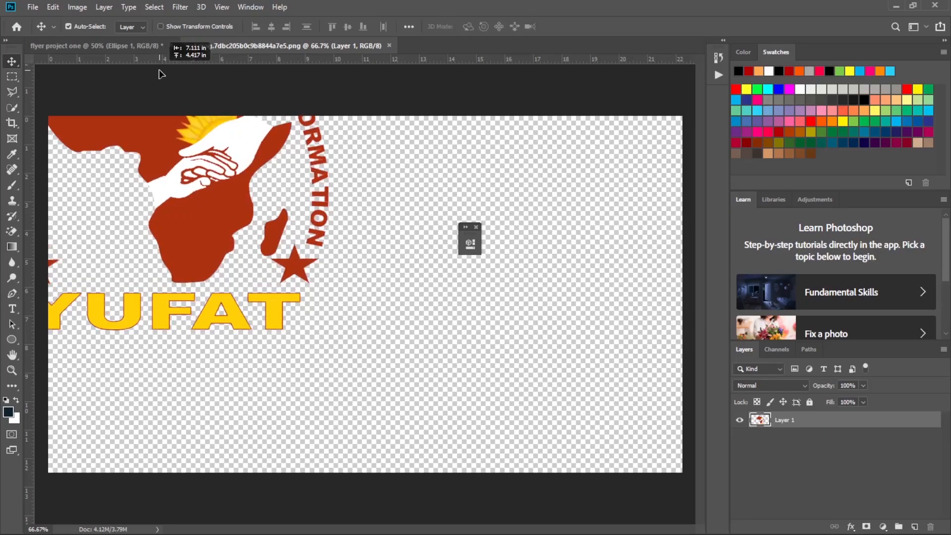
pyautogui.moveTo(160, 75); pyautogui.dragTo(119, 48)
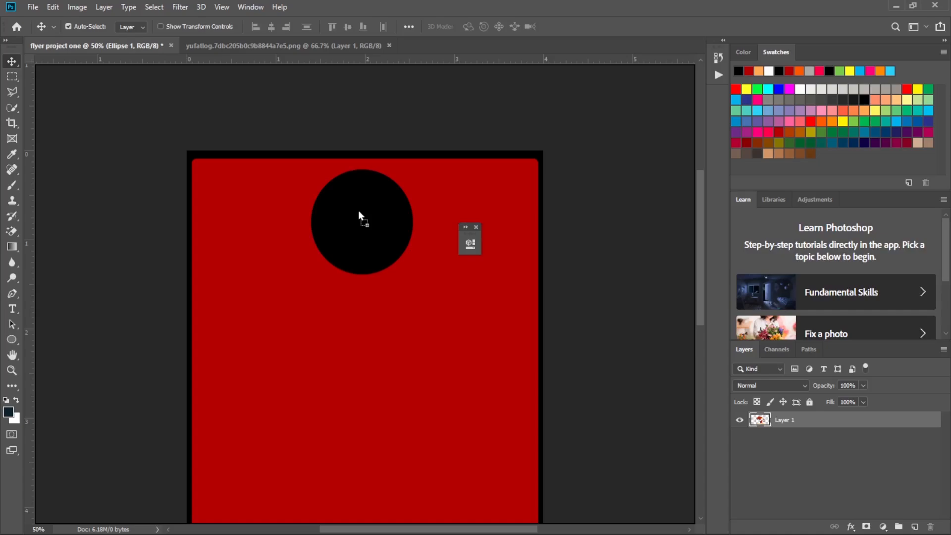
pyautogui.moveTo(358, 210); pyautogui.dragTo(358, 210)
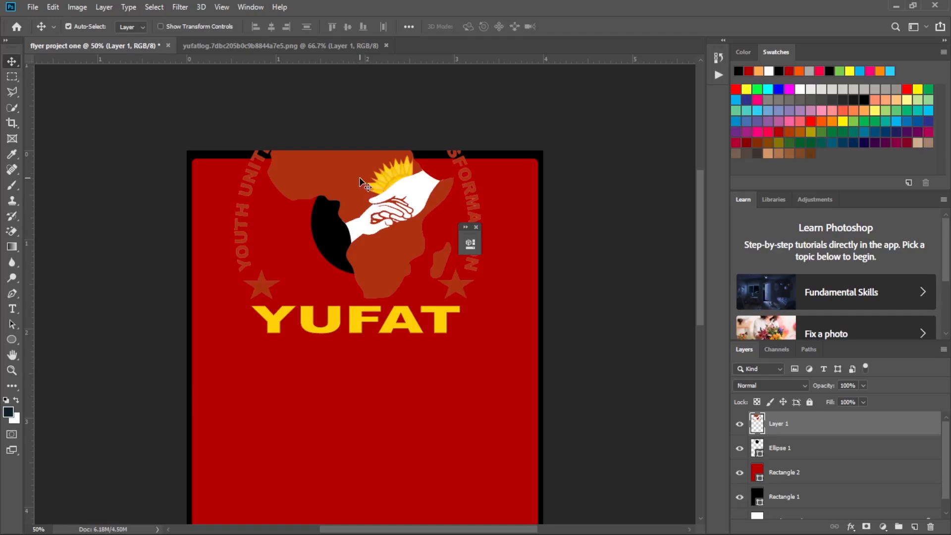
pyautogui.moveTo(366, 177); pyautogui.dragTo(368, 277)
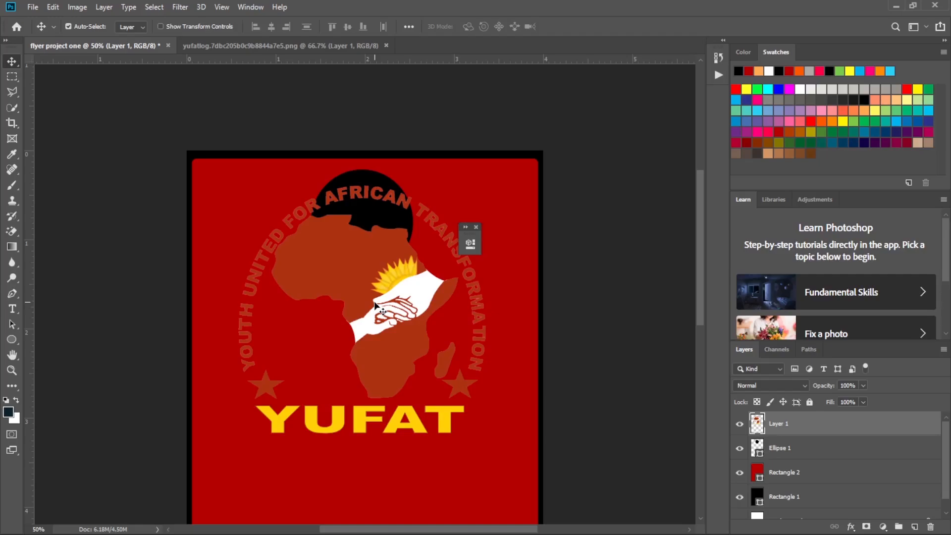
# Scale the YUFAT logo down to about 34% and centre it horizontally inside the black ellipse.
pyautogui.press('ctrl')
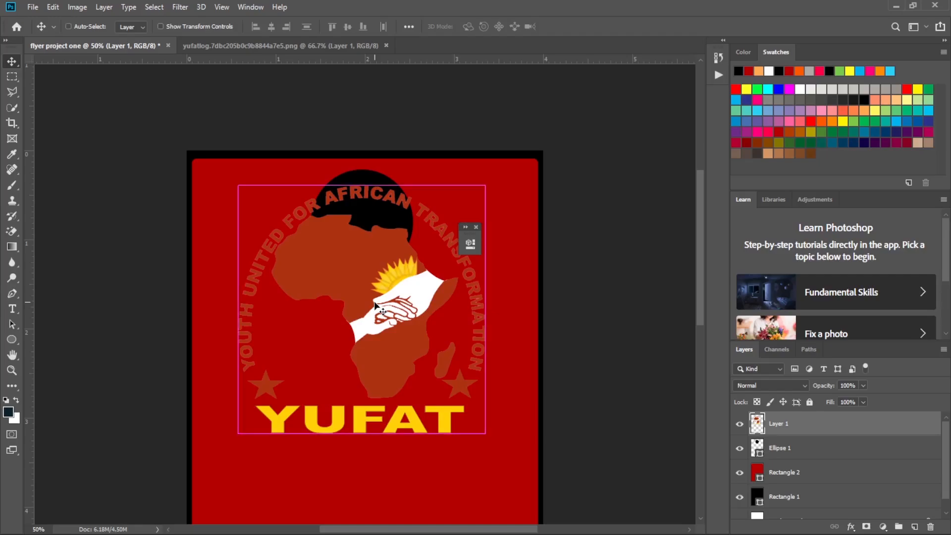
pyautogui.hotkey('ctrl', 't')
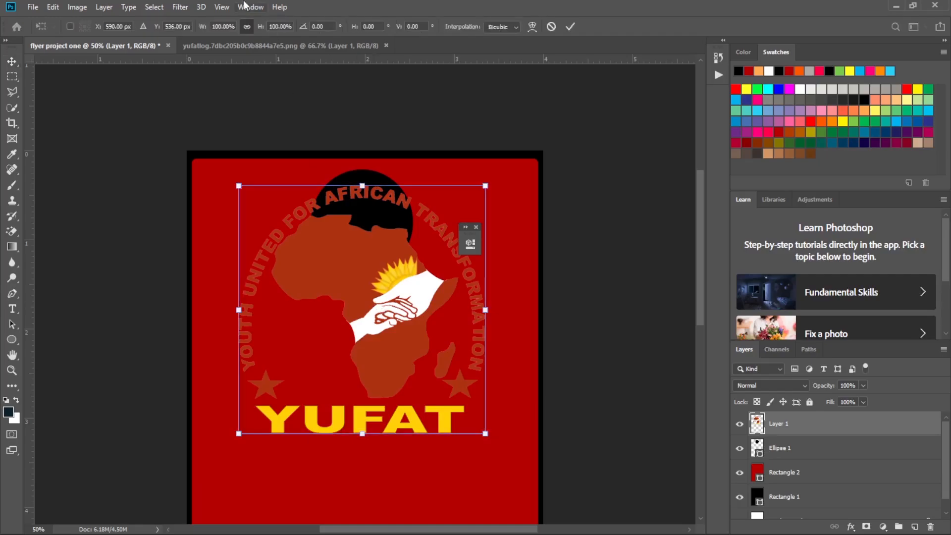
pyautogui.click(53, 8)
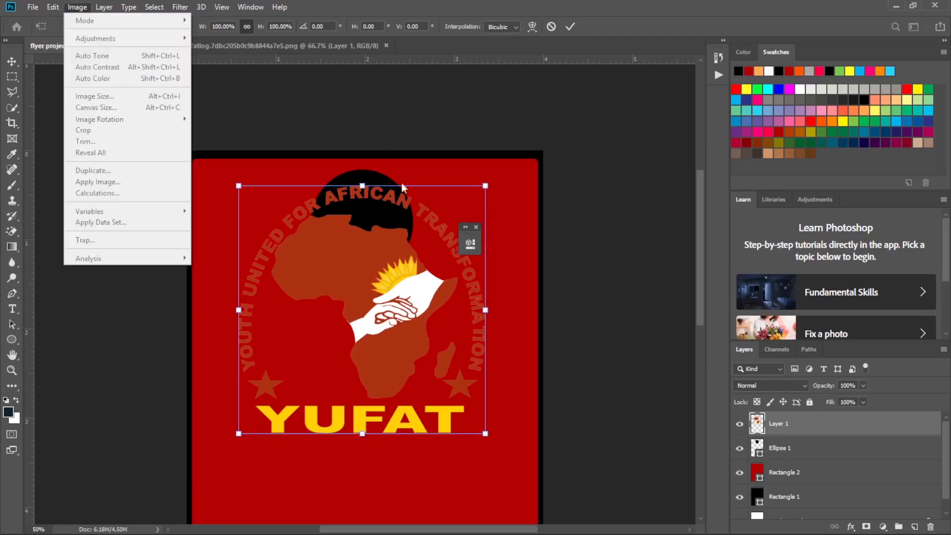
pyautogui.click(373, 296)
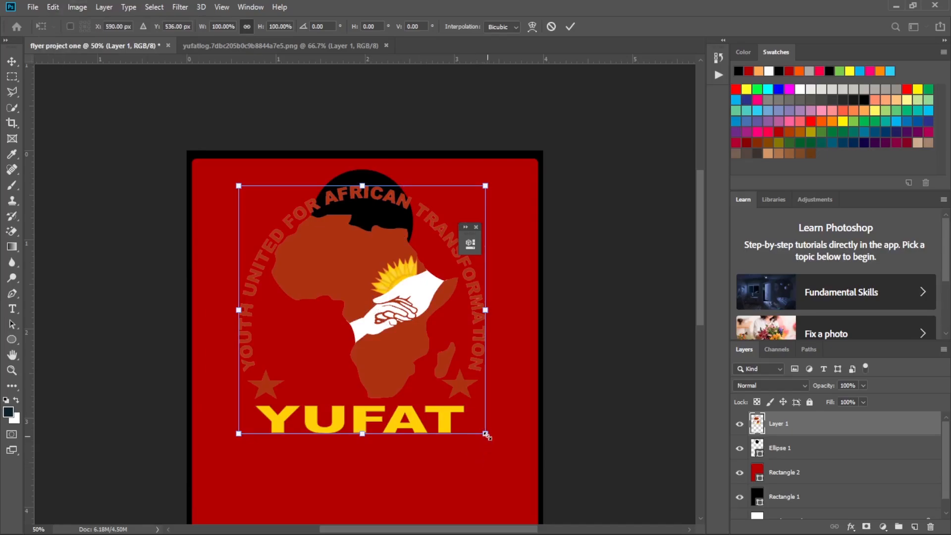
pyautogui.moveTo(487, 434); pyautogui.dragTo(322, 269)
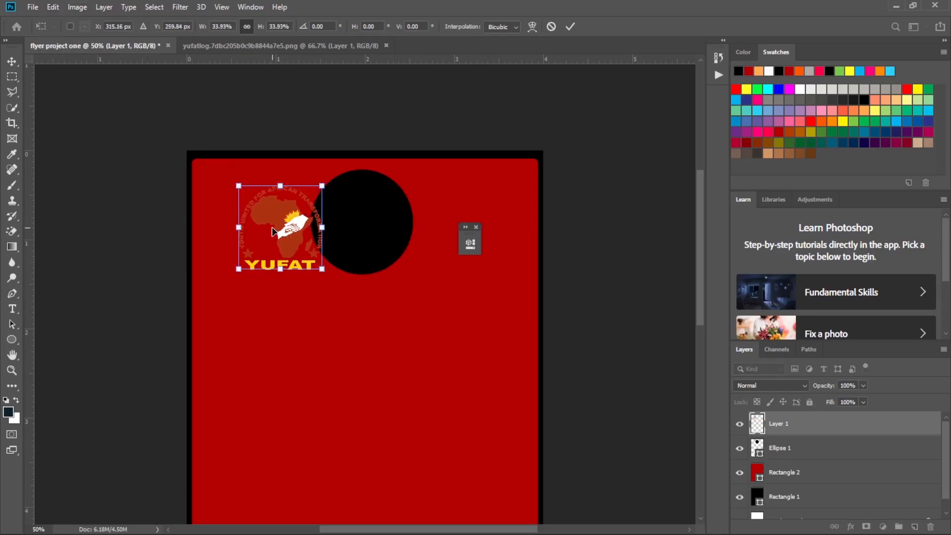
pyautogui.moveTo(273, 231); pyautogui.dragTo(355, 218)
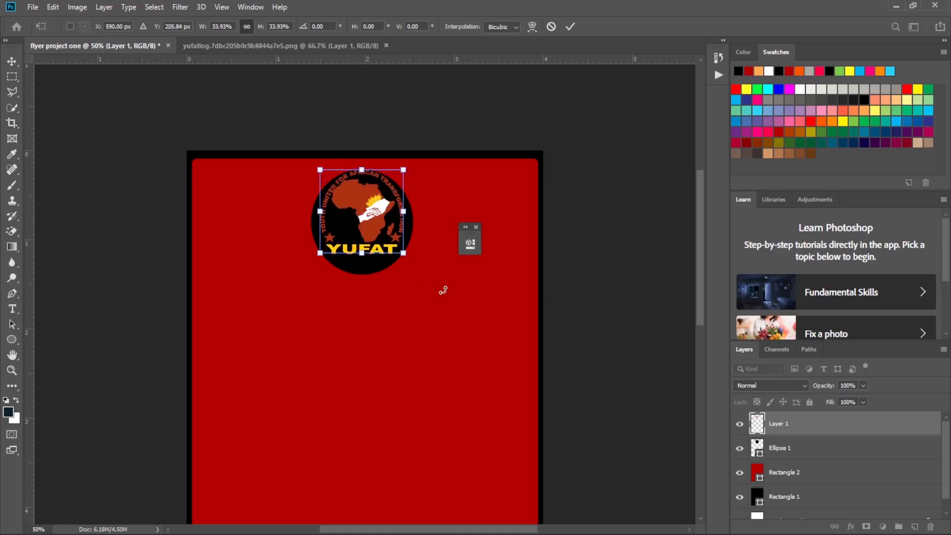
pyautogui.click(570, 26)
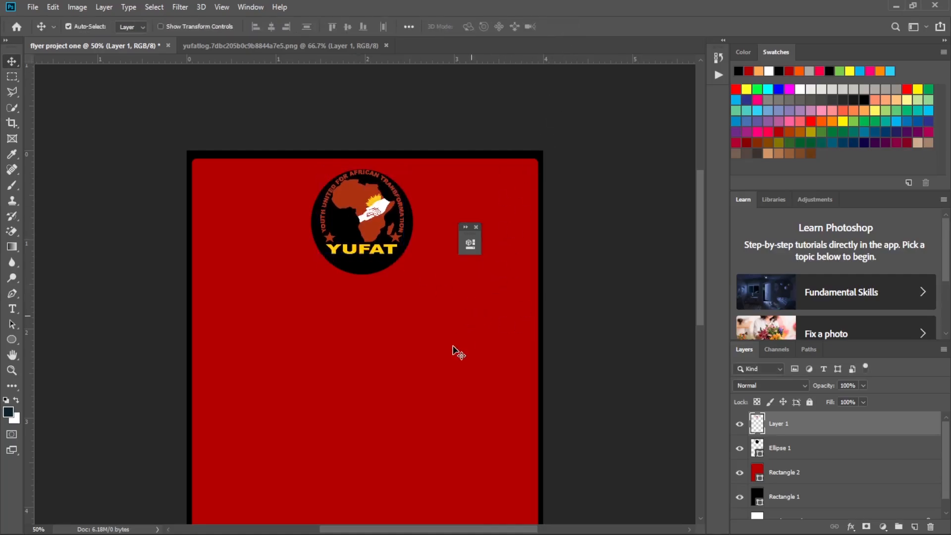
# Move the YUFAT logo down about 20 px to sit nearer the middle of the black ellipse.
pyautogui.hotkey('ctrl', '+')
pyautogui.hotkey('ctrl', '+')
pyautogui.hotkey('ctrl', '+')
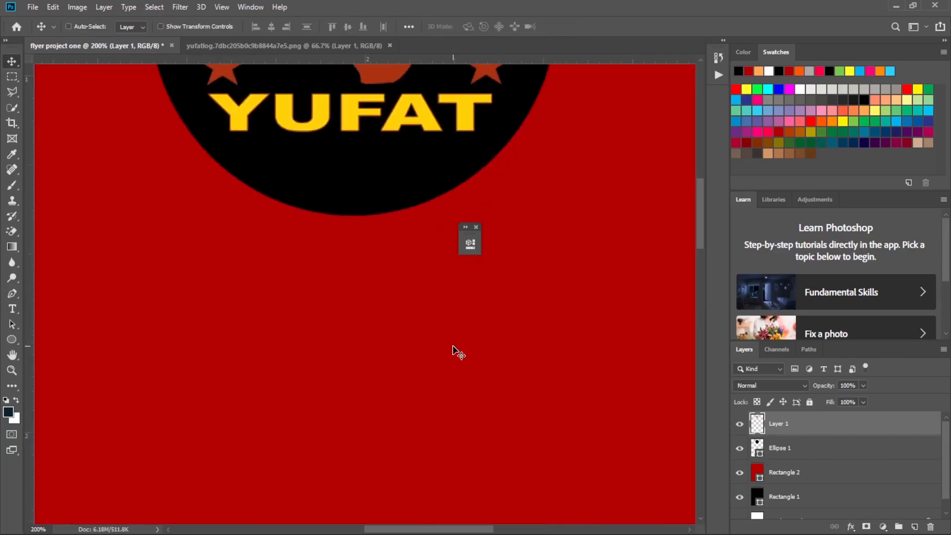
pyautogui.scroll(5, 458, 353)
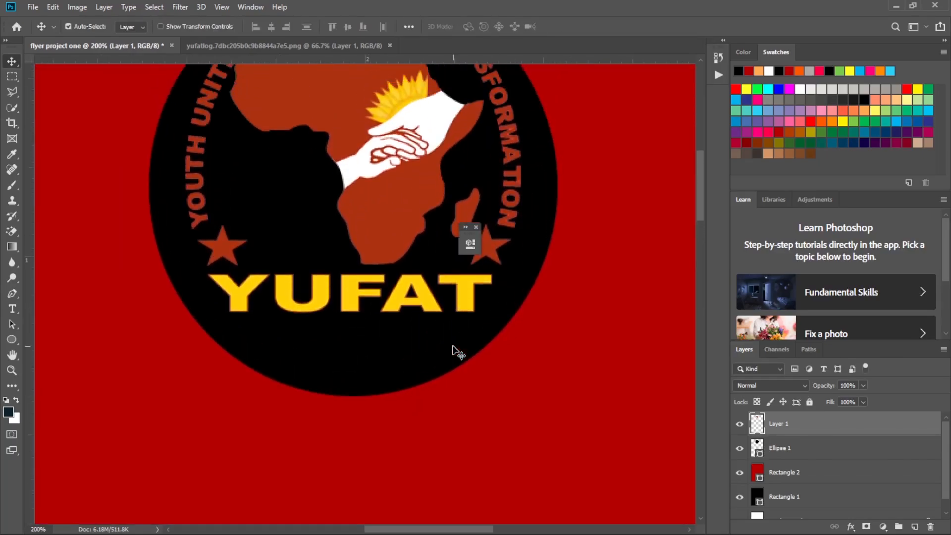
pyautogui.scroll(2, 459, 353)
pyautogui.moveTo(391, 204); pyautogui.dragTo(392, 223)
pyautogui.scroll(1, 392, 223)
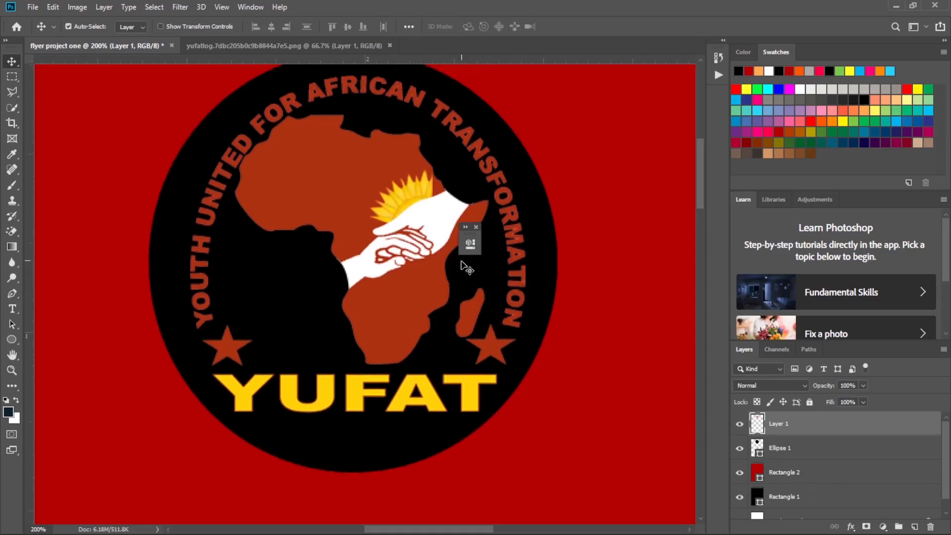
# Enlarge the YUFAT logo proportionally to about 110.6% and position it within the upper part of the black ellipse.
pyautogui.hotkey('ctrl', 't')
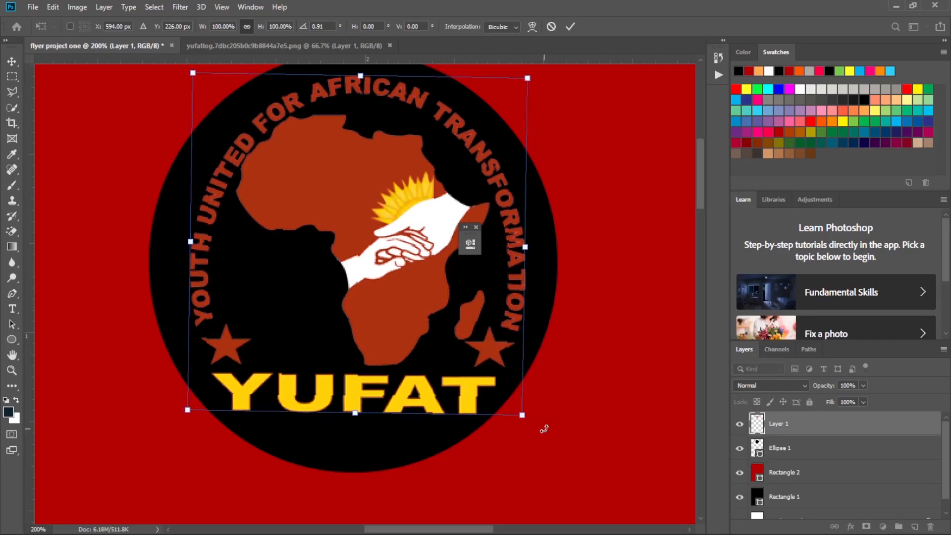
pyautogui.moveTo(521, 409); pyautogui.dragTo(538, 425)
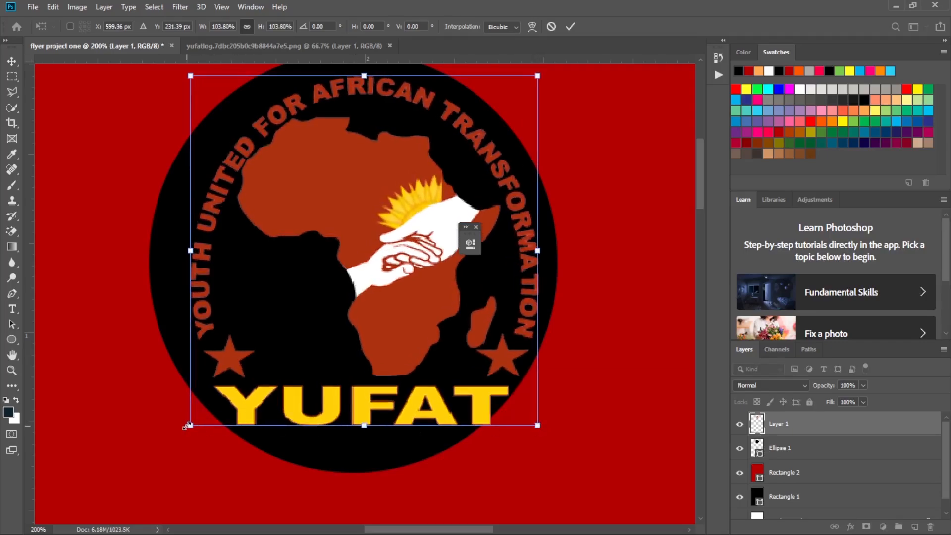
pyautogui.moveTo(189, 425); pyautogui.dragTo(176, 435)
pyautogui.scroll(1, 296, 326)
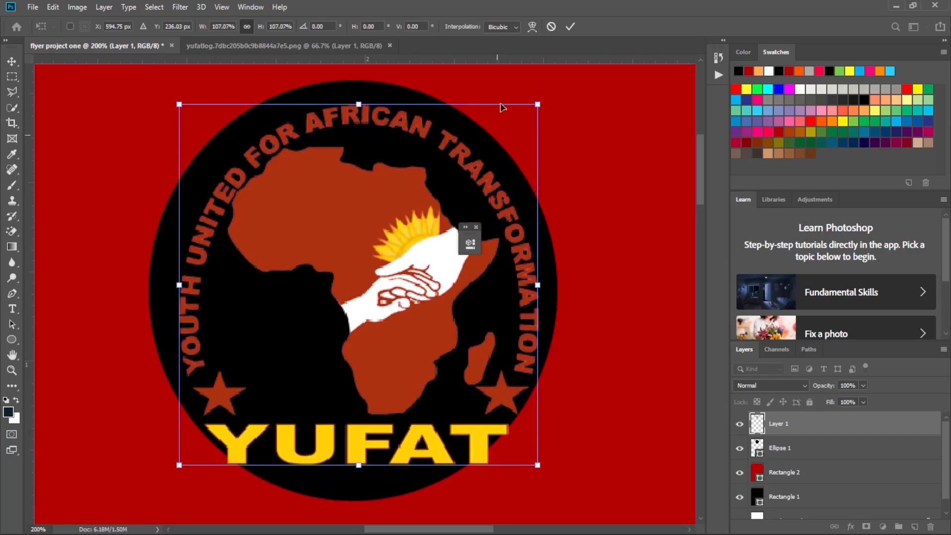
pyautogui.moveTo(543, 103); pyautogui.dragTo(550, 89)
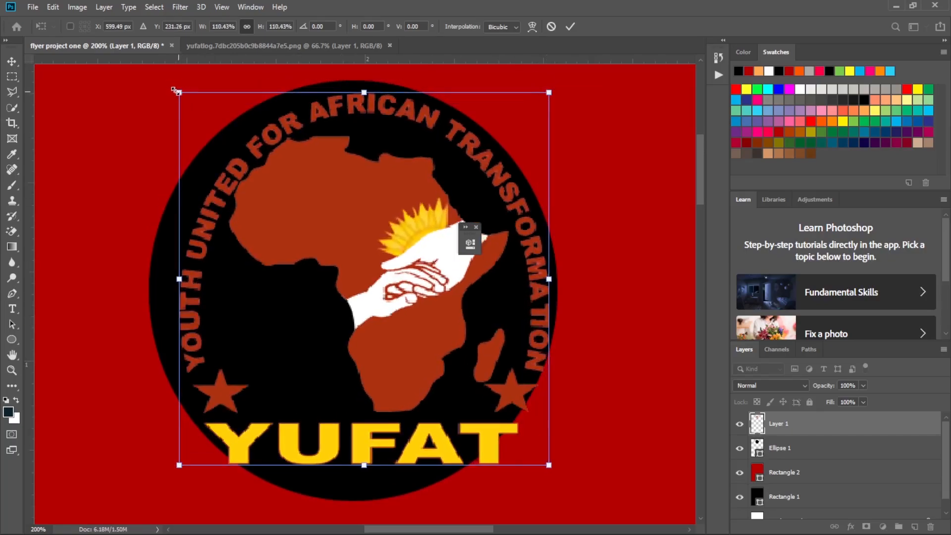
pyautogui.moveTo(174, 89)
pyautogui.mouseDown()
pyautogui.moveTo(160, 80)
pyautogui.moveTo(159, 89)
pyautogui.mouseUp()
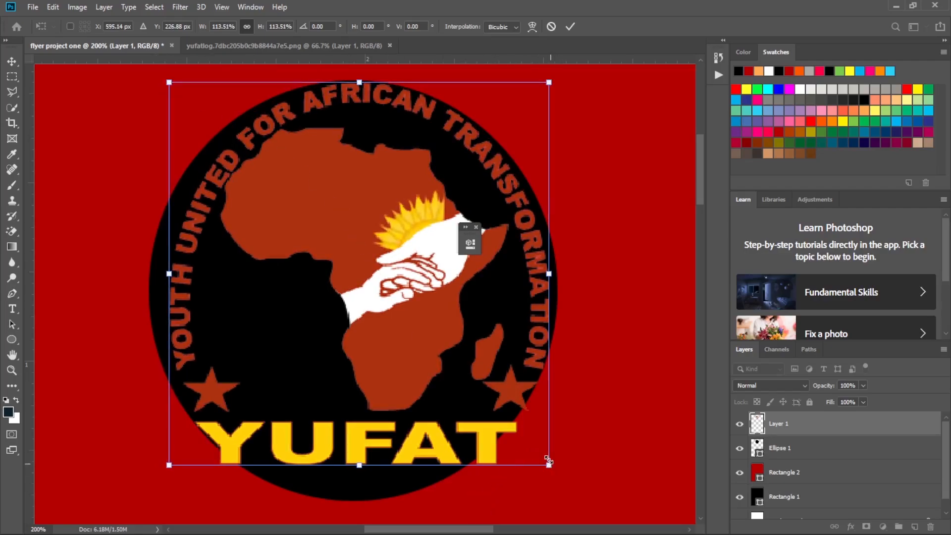
pyautogui.moveTo(548, 463); pyautogui.dragTo(545, 451)
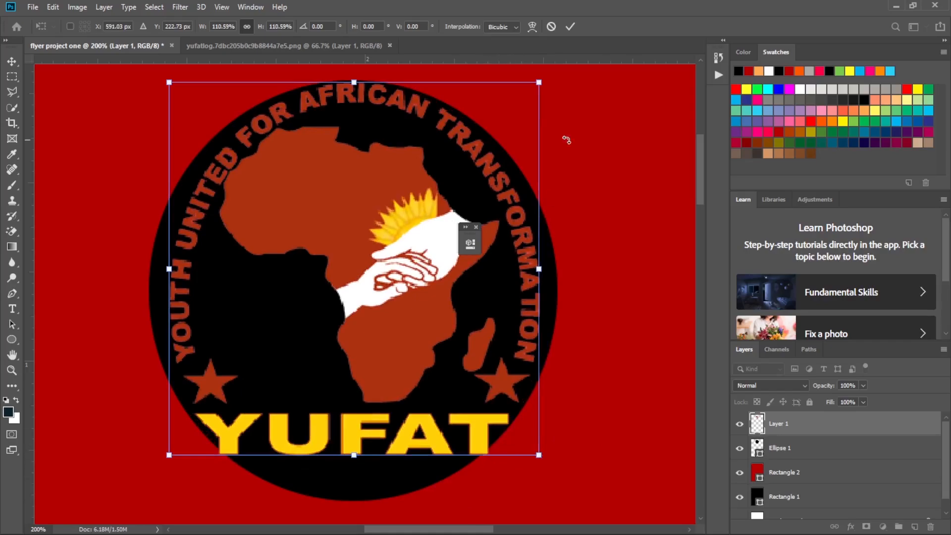
pyautogui.click(570, 27)
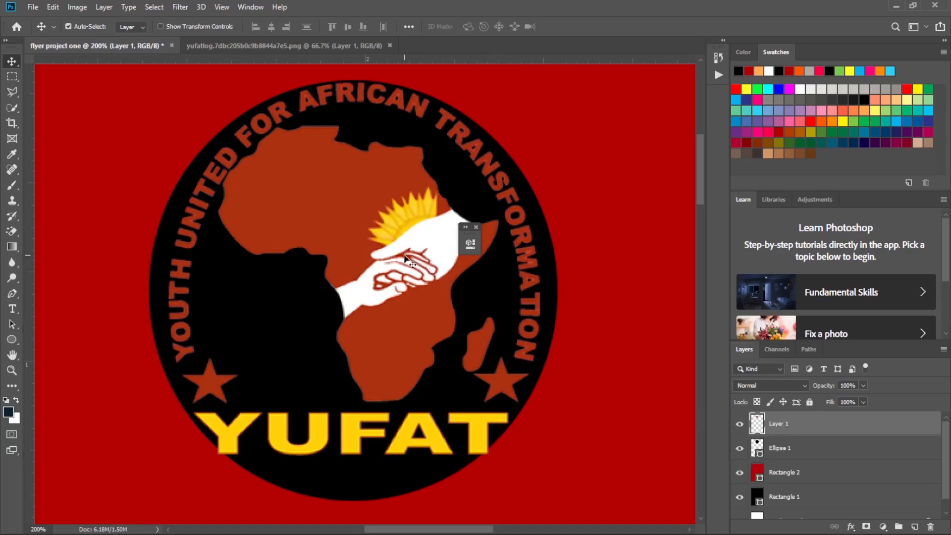
# Clip the YUFAT logo layer to the black ellipse with a clipping mask.
pyautogui.rightClick(830, 427)
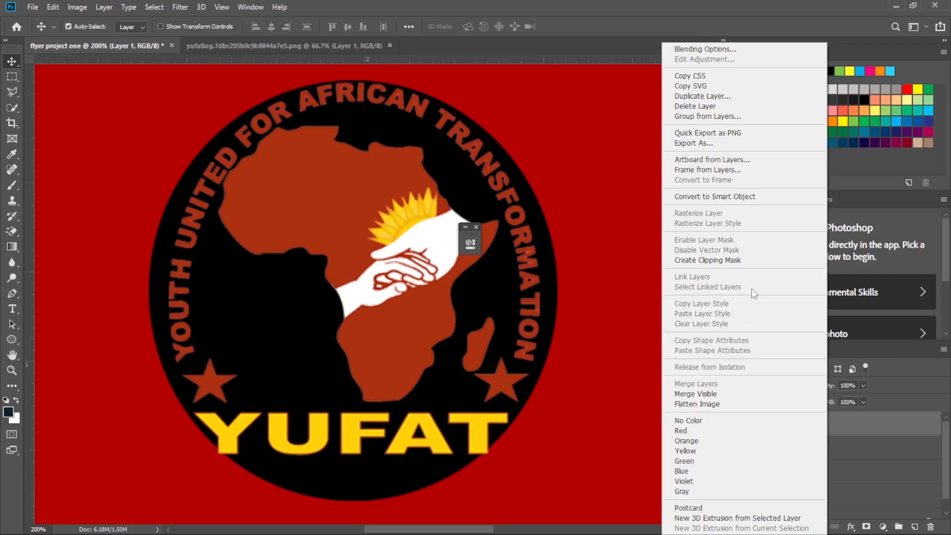
pyautogui.click(733, 20)
pyautogui.hotkey('ctrl', '+')
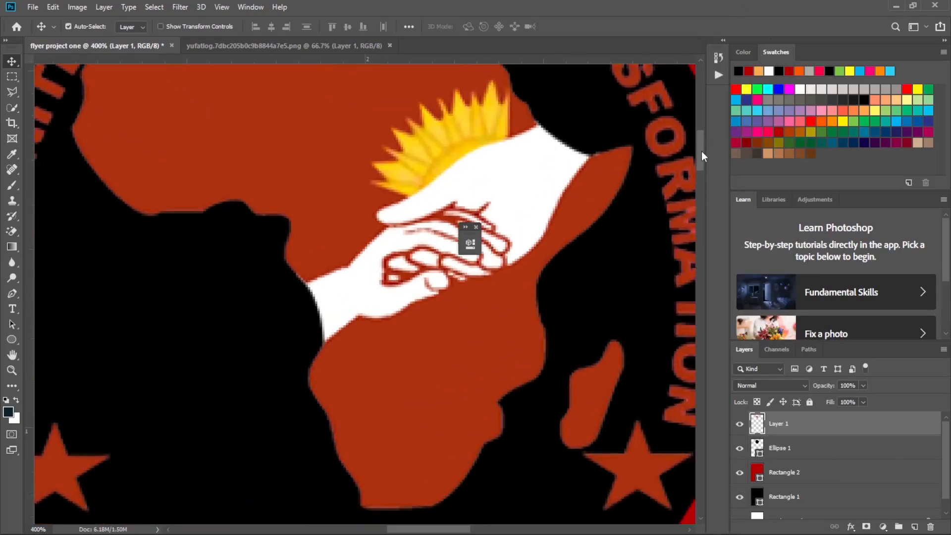
pyautogui.moveTo(701, 154); pyautogui.dragTo(700, 184)
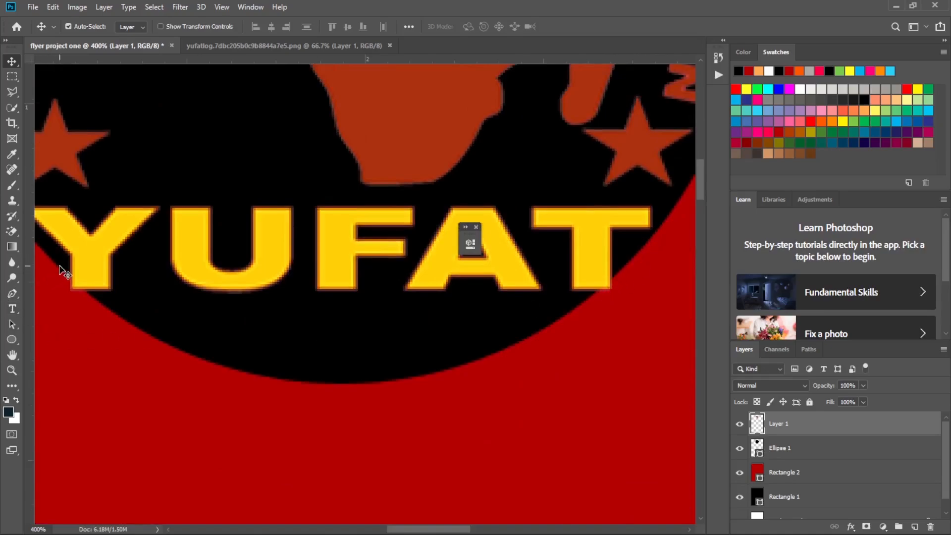
pyautogui.rightClick(817, 432)
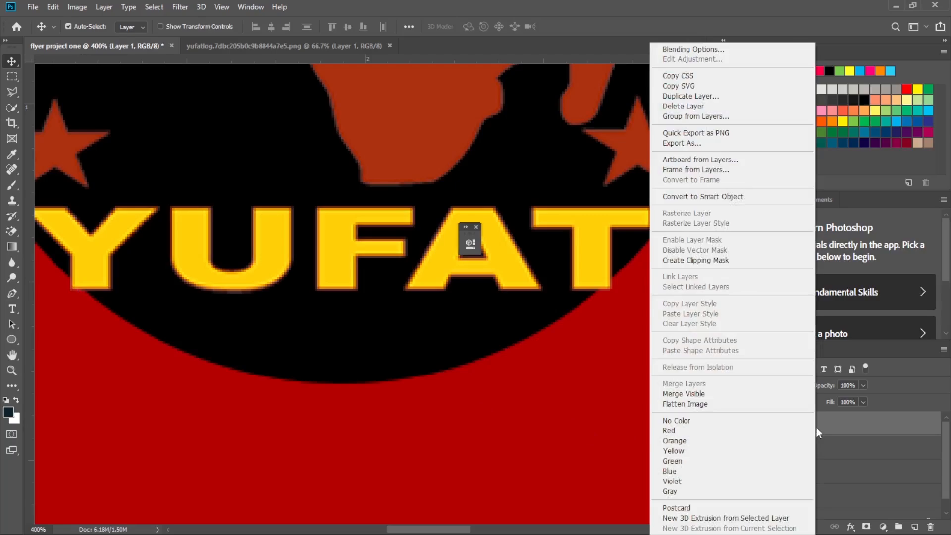
pyautogui.click(723, 261)
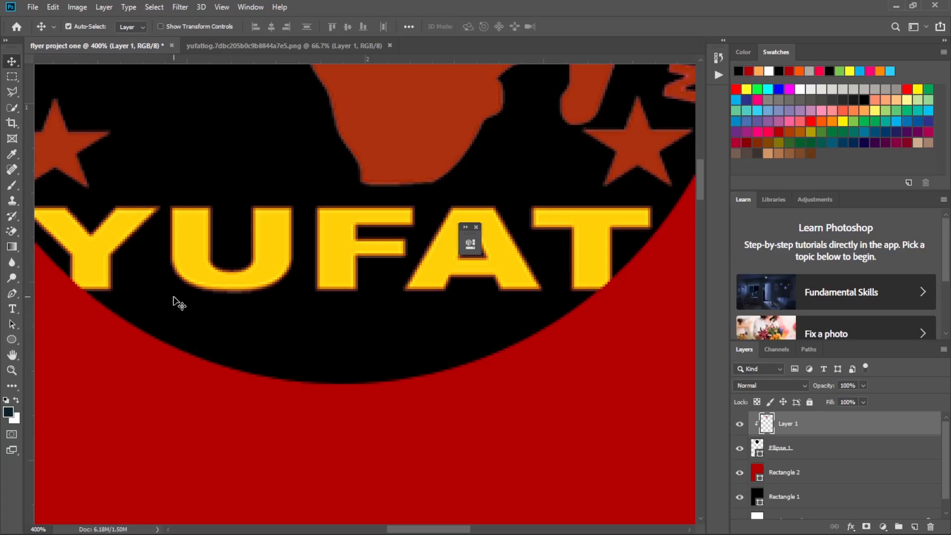
# Scale the clipped YUFAT logo down slightly to about 99.2%.
pyautogui.hotkey('ctrl', '-')
pyautogui.hotkey('ctrl', '-')
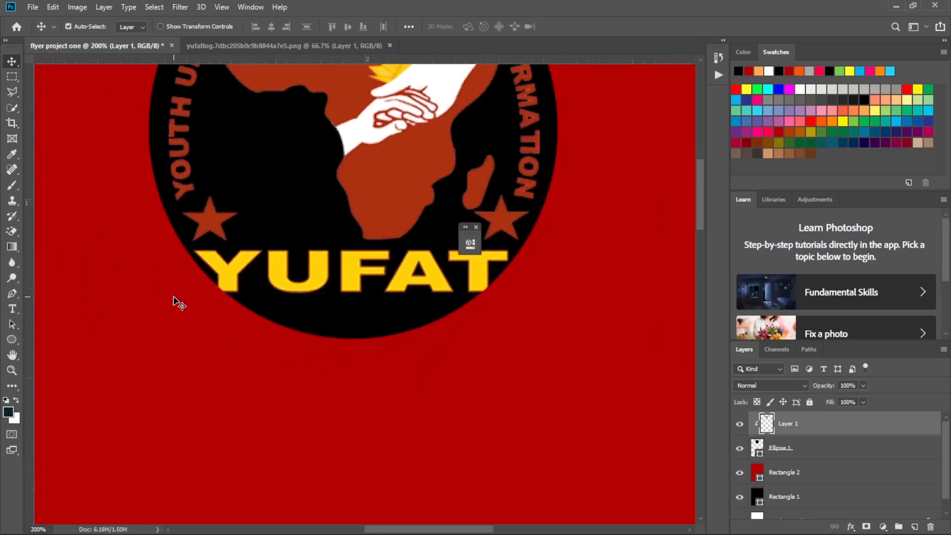
pyautogui.hotkey('ctrl', 't')
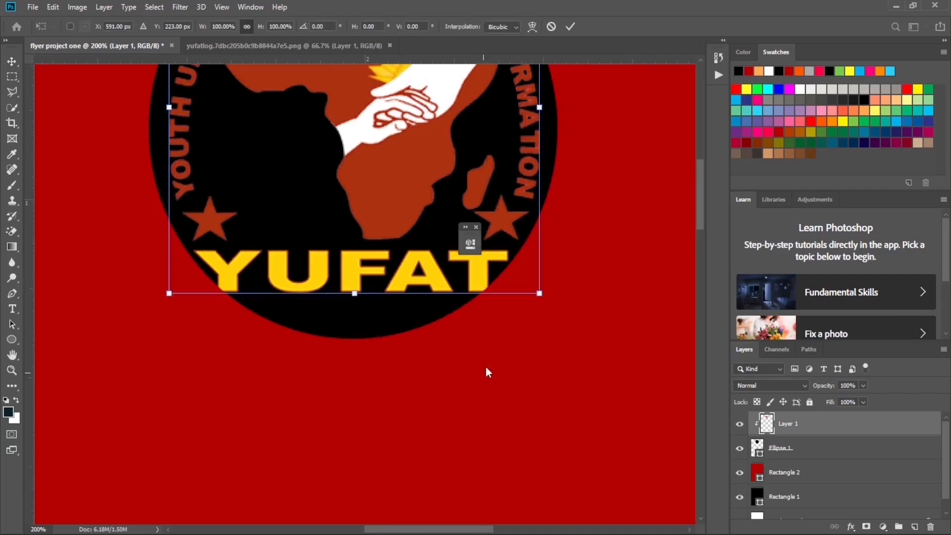
pyautogui.moveTo(540, 293)
pyautogui.mouseDown()
pyautogui.moveTo(614, 423)
pyautogui.moveTo(527, 304)
pyautogui.mouseUp()
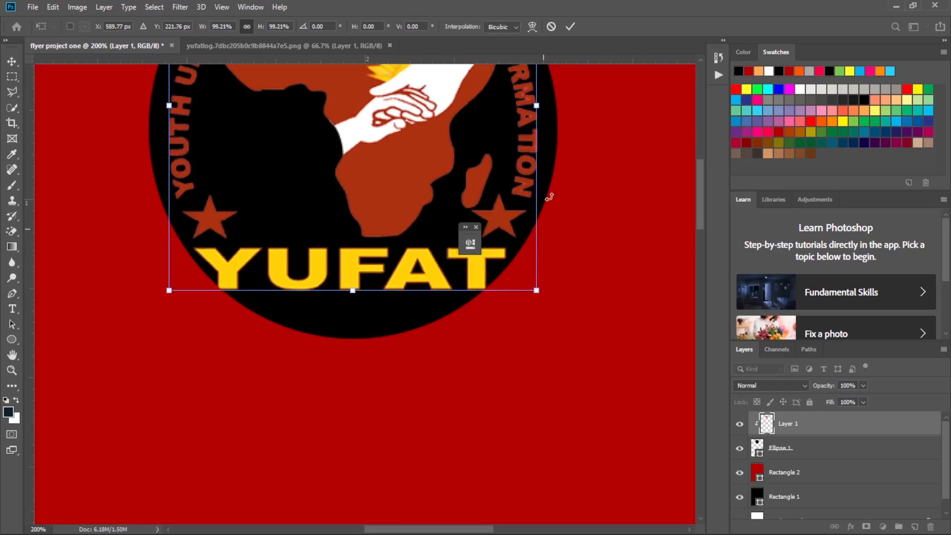
pyautogui.click(571, 27)
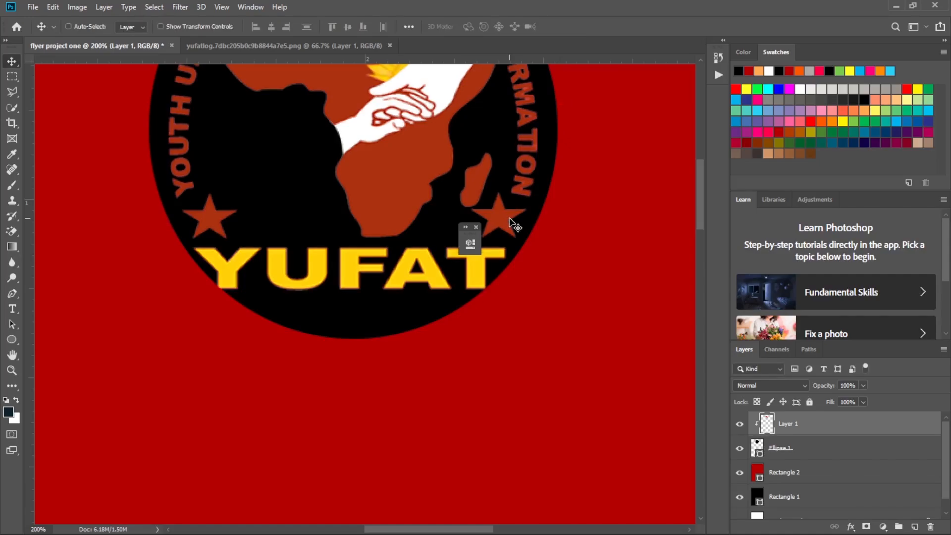
# Draw a black rounded rectangle about 1165 × 111 px across the red area just below the logo.
pyautogui.hotkey('ctrl', '-')
pyautogui.hotkey('ctrl', '-')
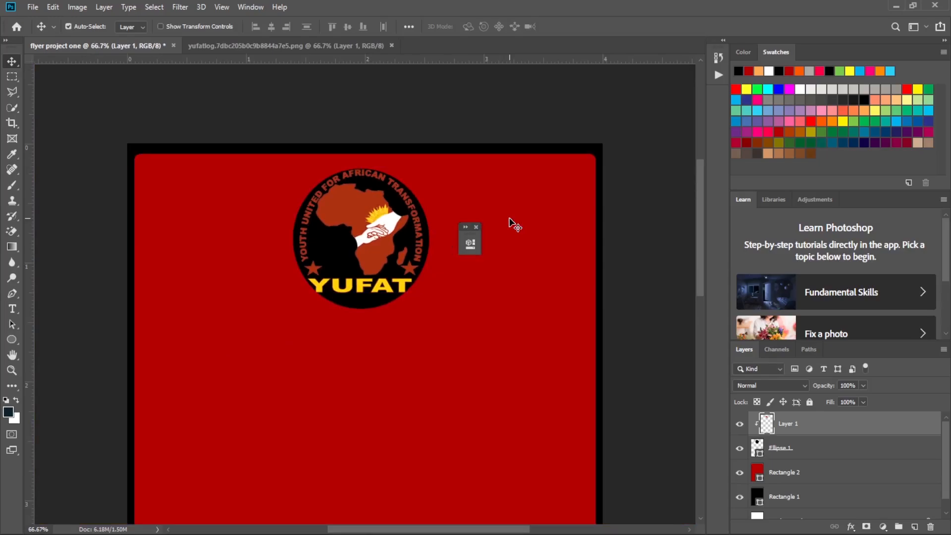
pyautogui.scroll(-2, 510, 224)
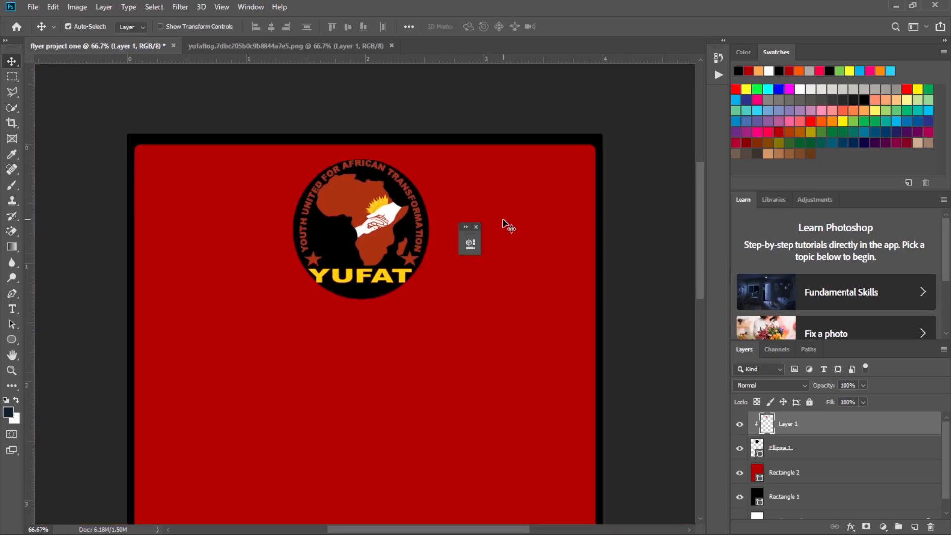
pyautogui.click(476, 227)
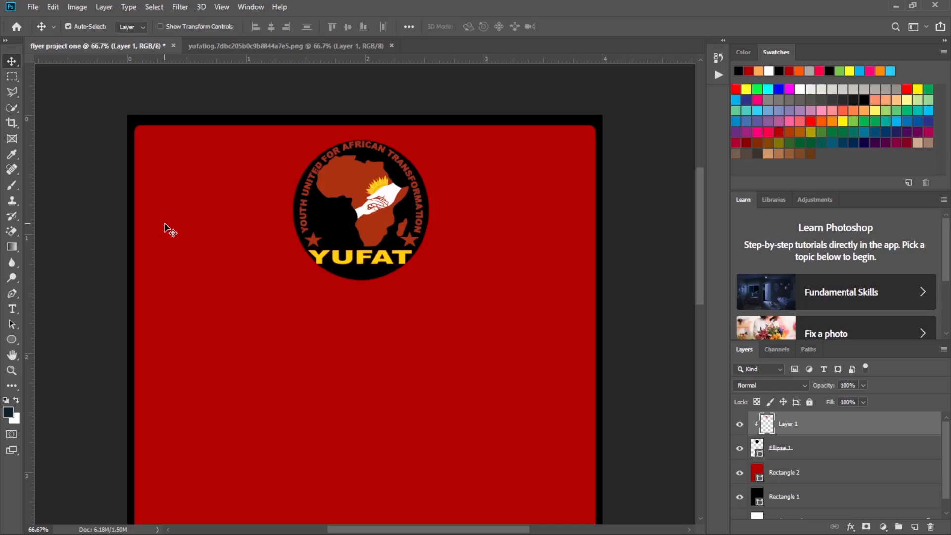
pyautogui.click(11, 341)
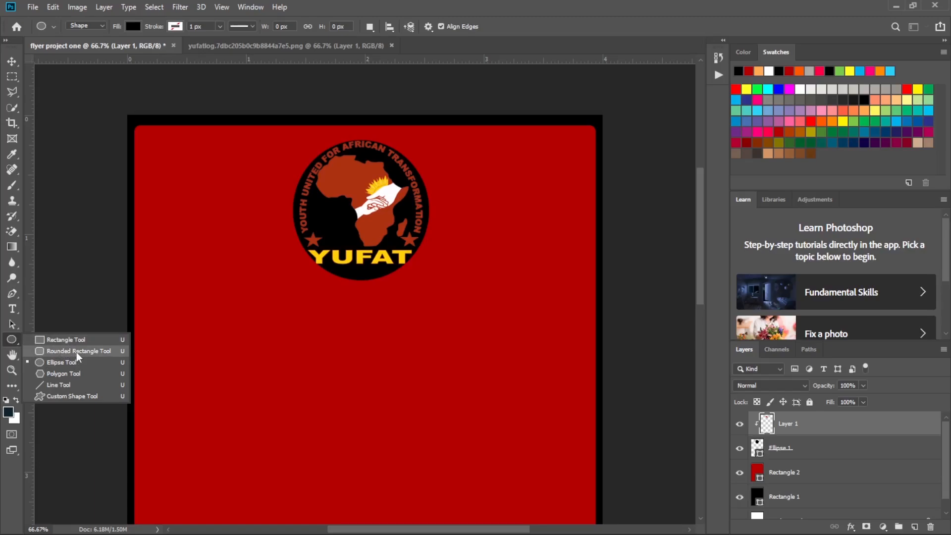
pyautogui.click(103, 355)
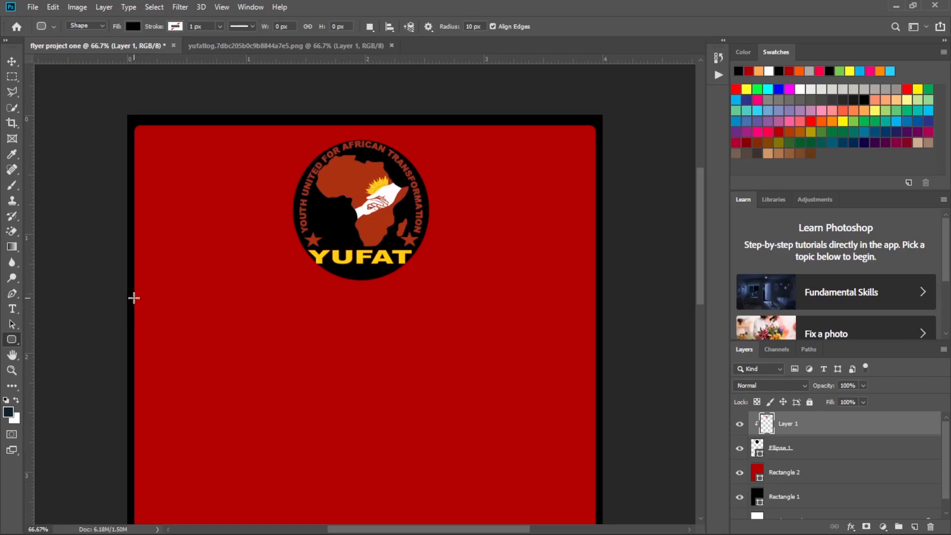
pyautogui.moveTo(134, 297); pyautogui.dragTo(595, 341)
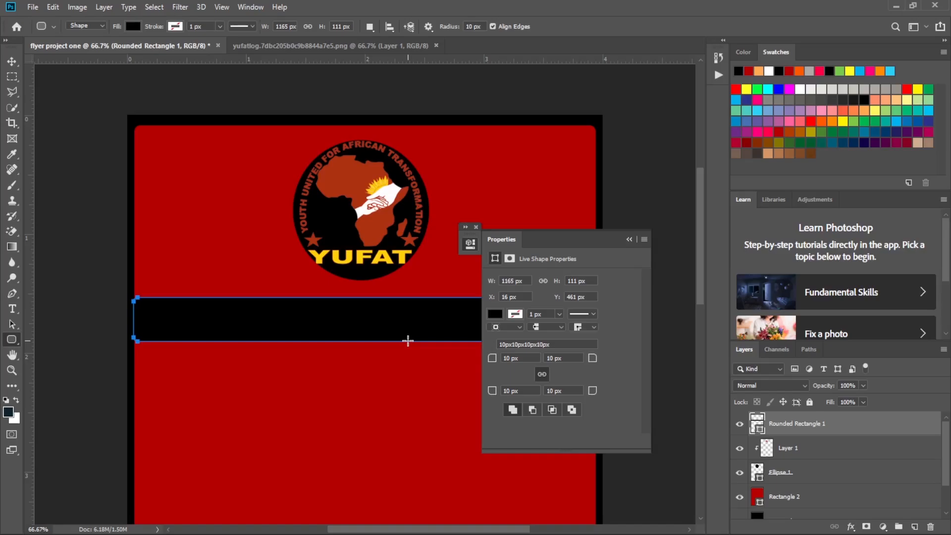
# Set all corner radii of the black rounded bar to 25 px.
pyautogui.click(497, 315)
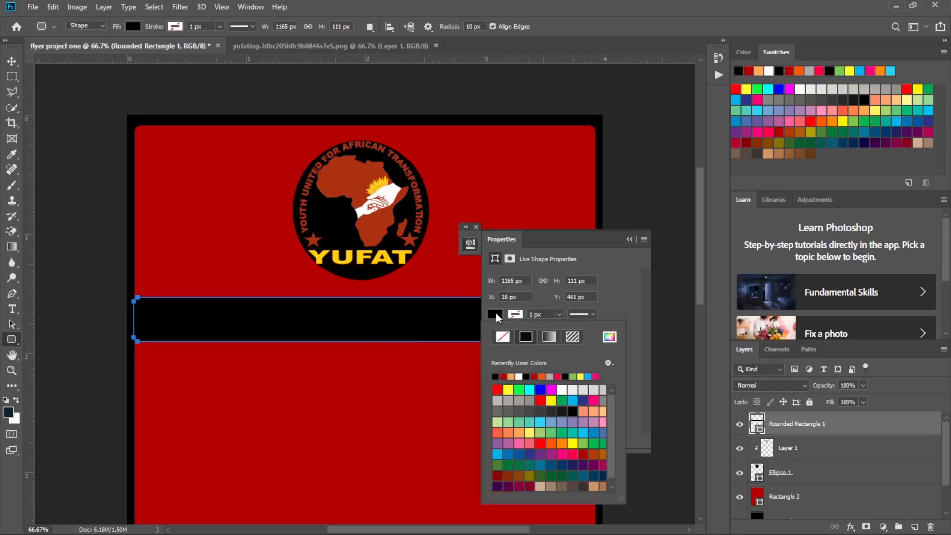
pyautogui.click(496, 315)
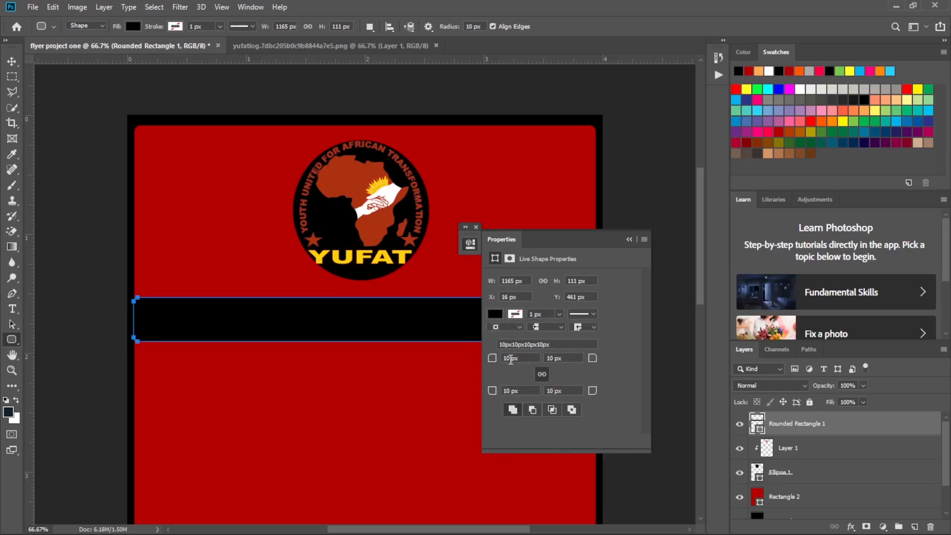
pyautogui.moveTo(510, 359); pyautogui.dragTo(503, 364)
pyautogui.write('25')
pyautogui.click(629, 240)
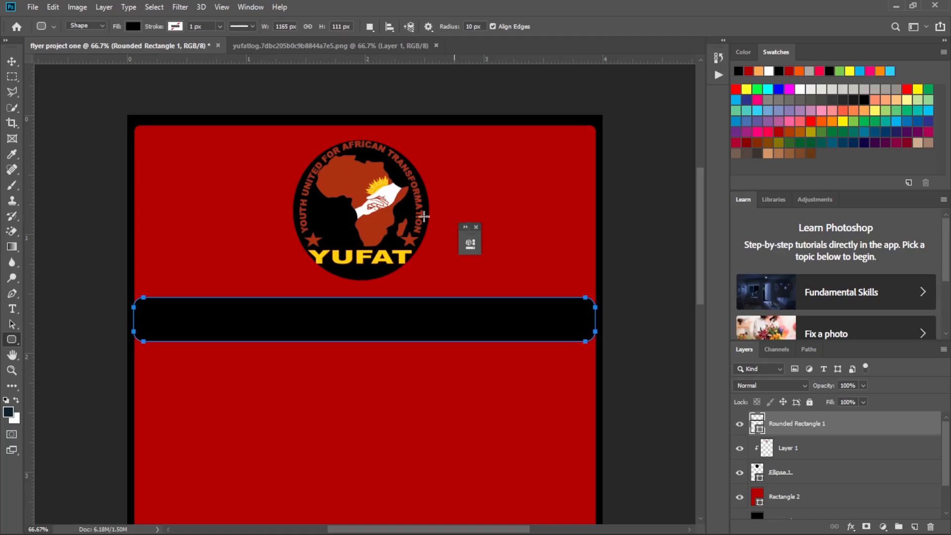
# Nudge the black rounded bar slightly upward towards the logo.
pyautogui.click(11, 61)
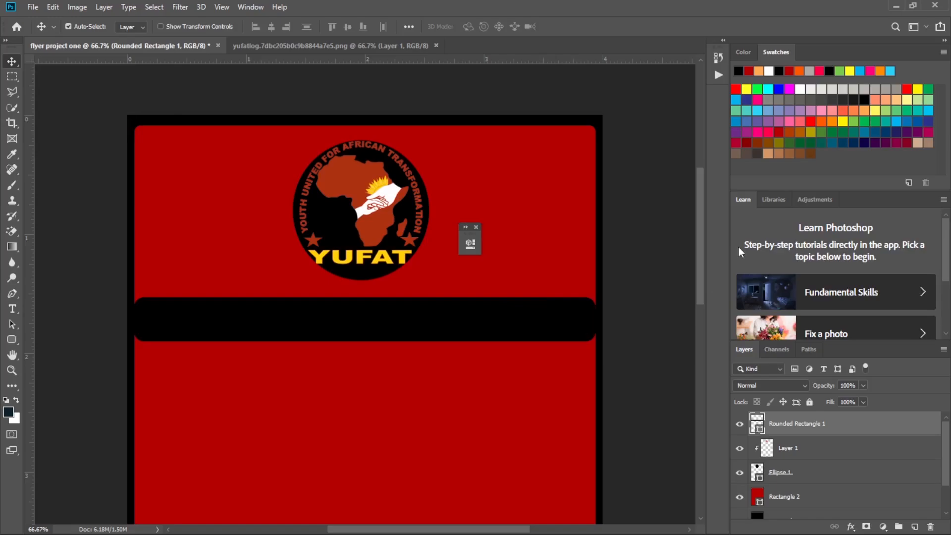
pyautogui.press('Up')
pyautogui.press('Up')
pyautogui.press('Up')
pyautogui.press('Up')
pyautogui.press('Up')
pyautogui.press('Up')
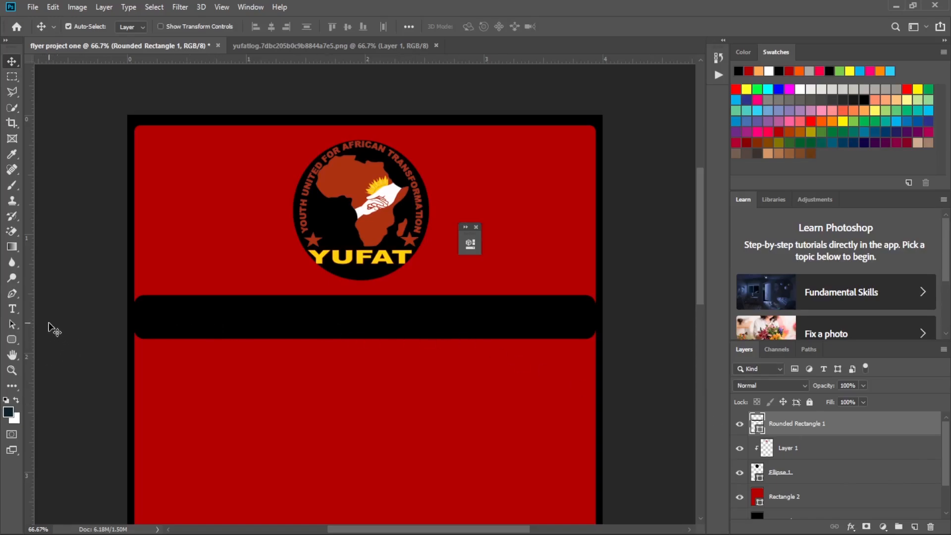
# Add the centred title text "YUFAT COMPUTER TRAINING CENTER" inside the black rounded bar.
pyautogui.click(11, 309)
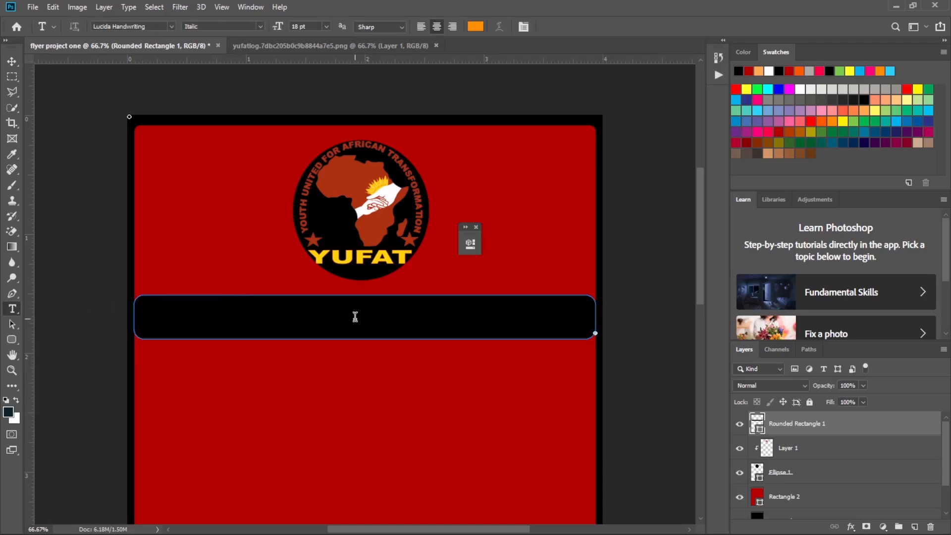
pyautogui.click(354, 316)
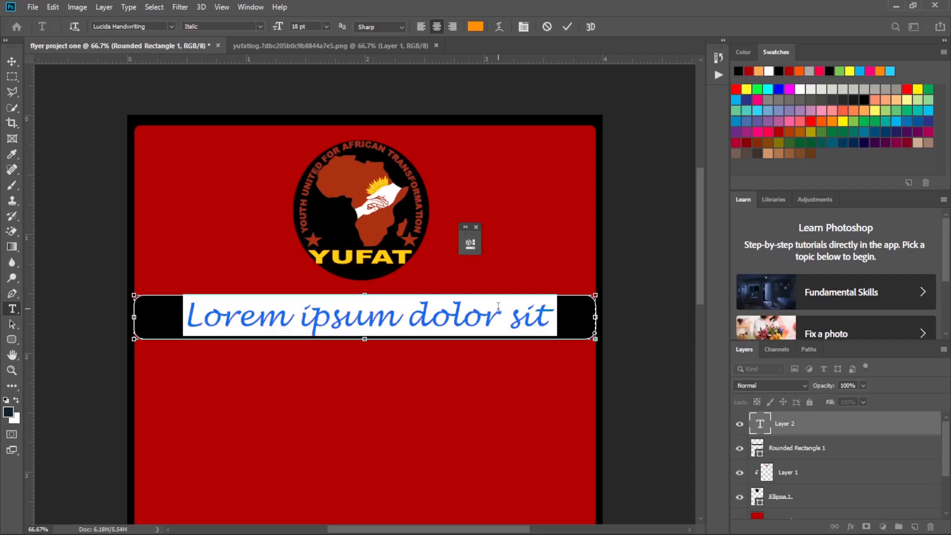
pyautogui.press('BackSpace')
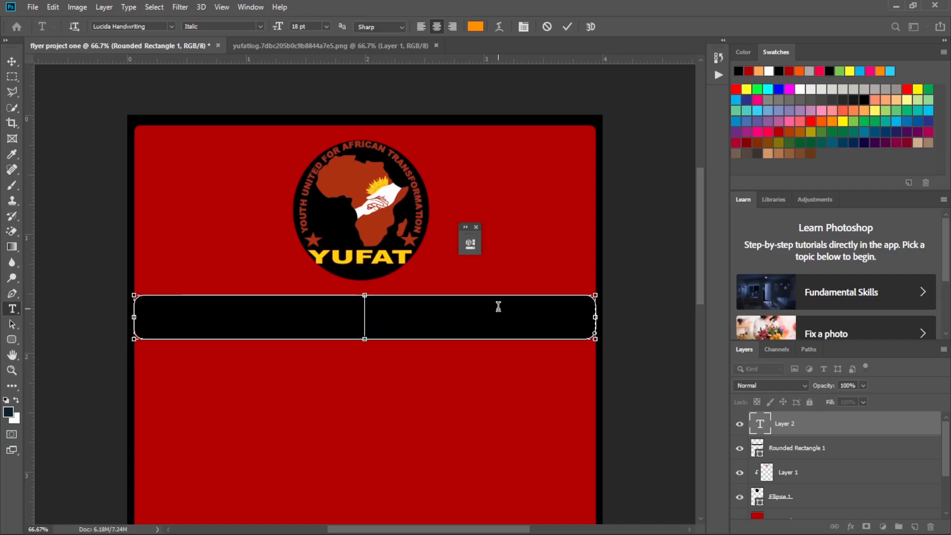
pyautogui.write('YUFAT')
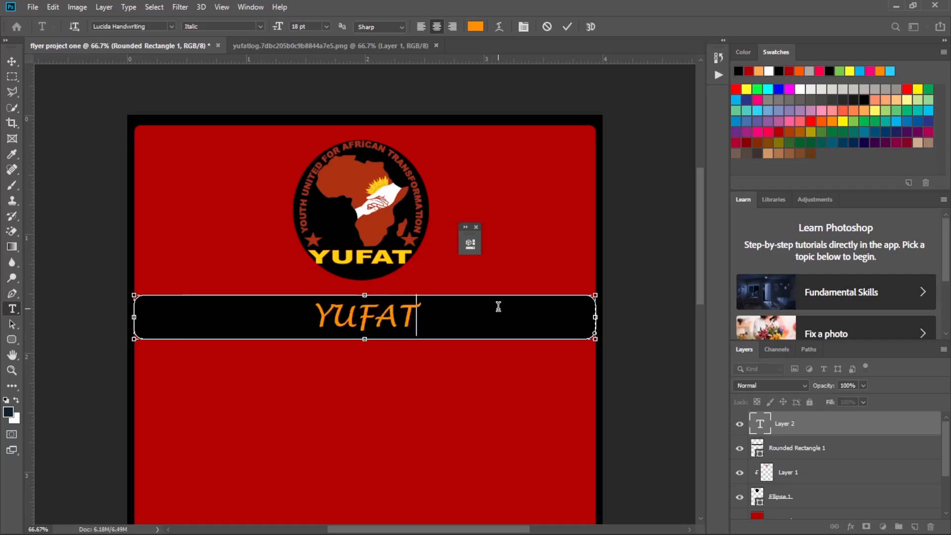
pyautogui.write(' COM')
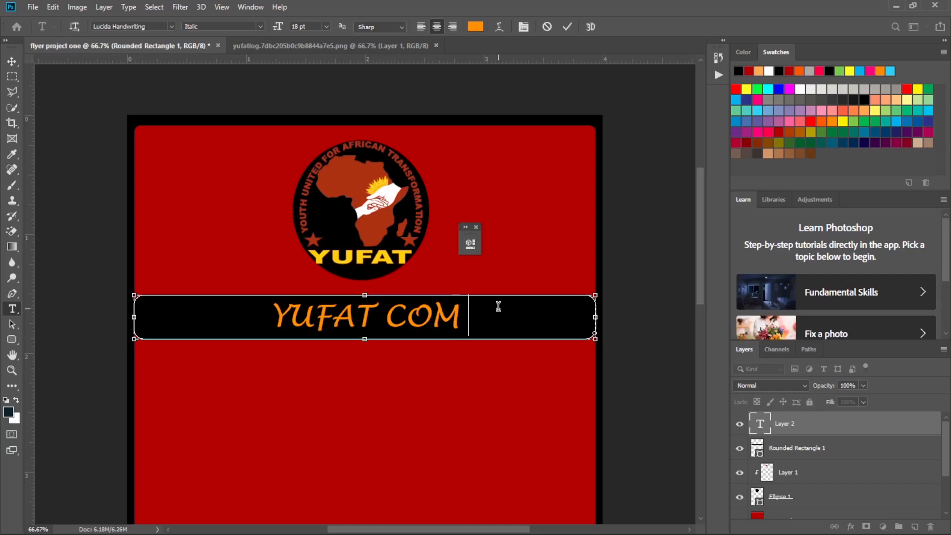
pyautogui.write('PUTER')
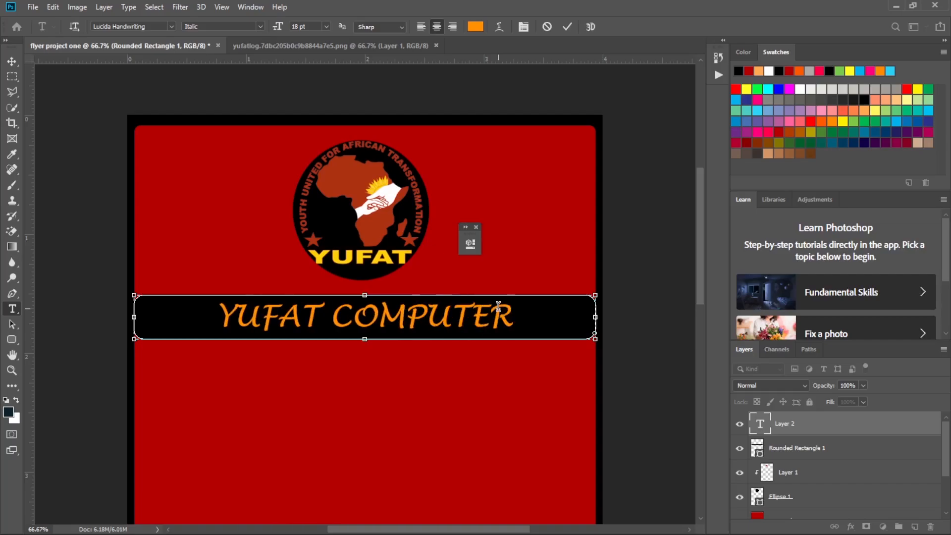
pyautogui.write(' TRA')
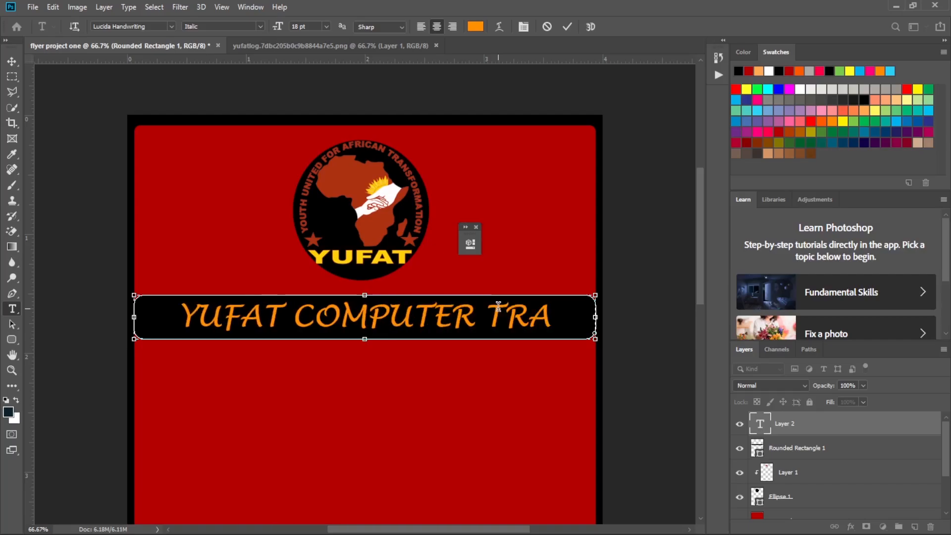
pyautogui.write('INING')
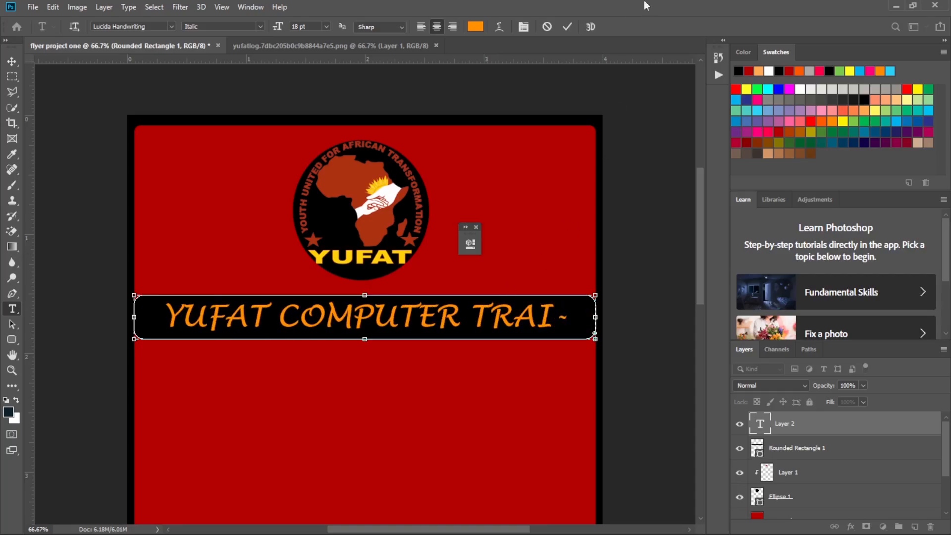
pyautogui.click(568, 27)
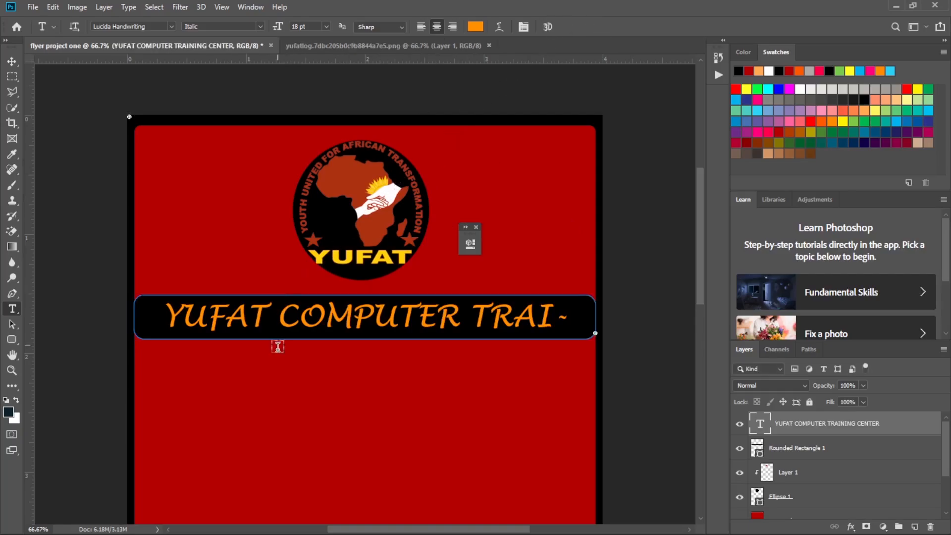
# Set the title text to Bernard MT Condensed at 18 pt and nudge it slightly down within the black bar.
pyautogui.click(280, 317)
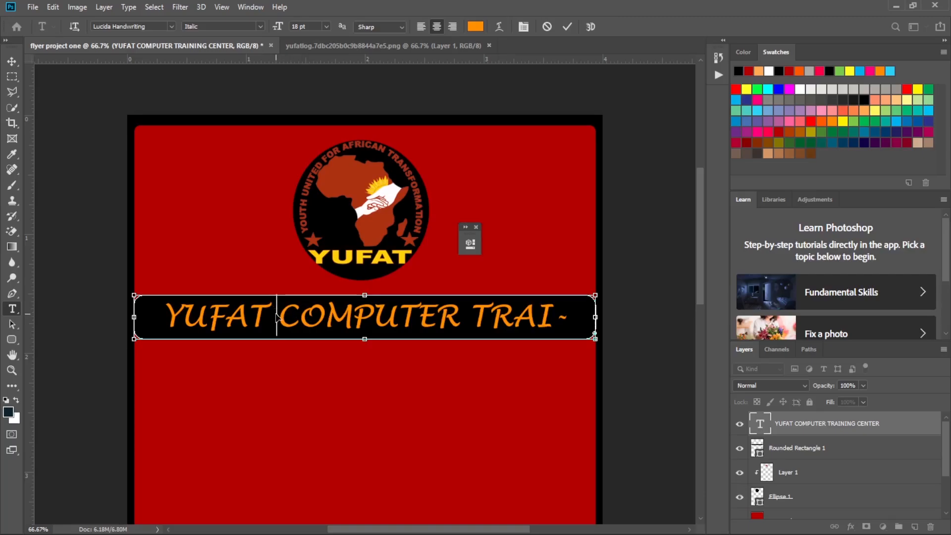
pyautogui.hotkey('ctrl', 'a')
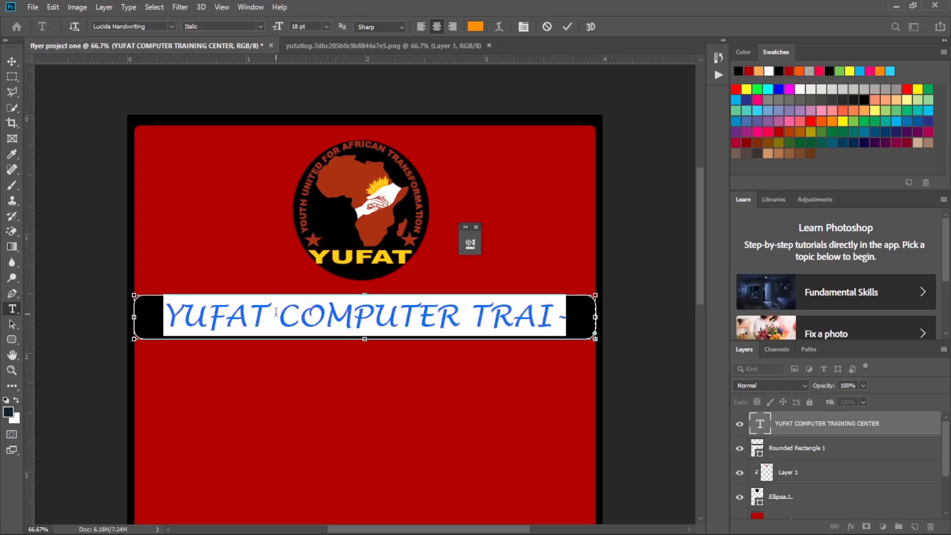
pyautogui.click(325, 26)
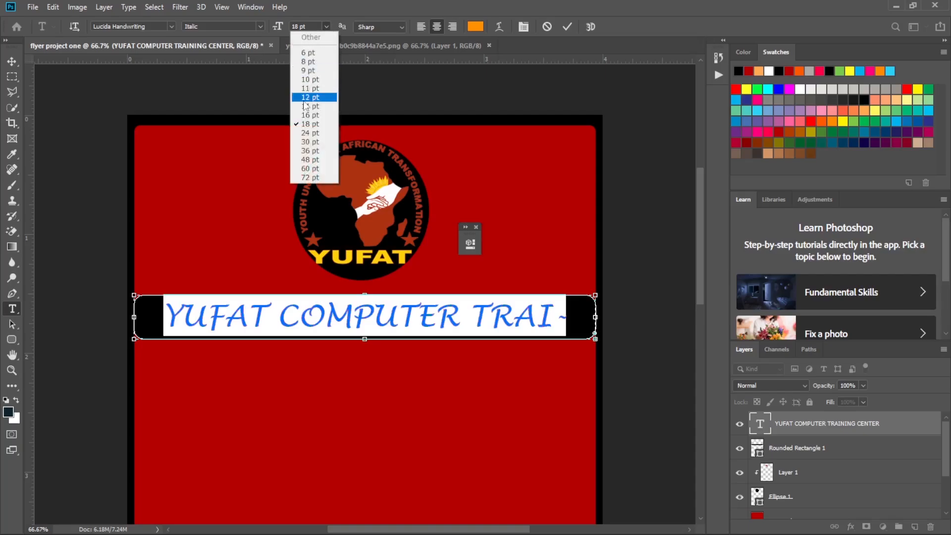
pyautogui.click(312, 124)
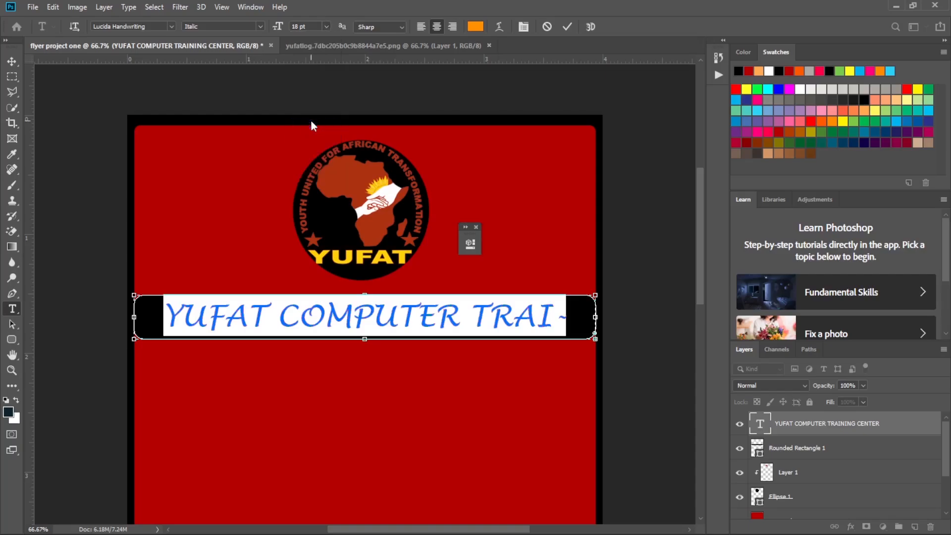
pyautogui.click(171, 27)
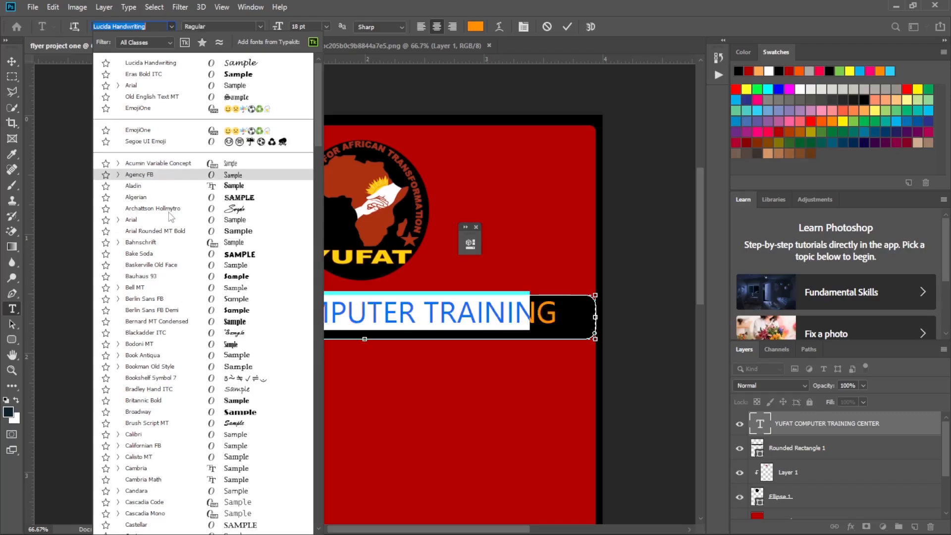
pyautogui.click(178, 323)
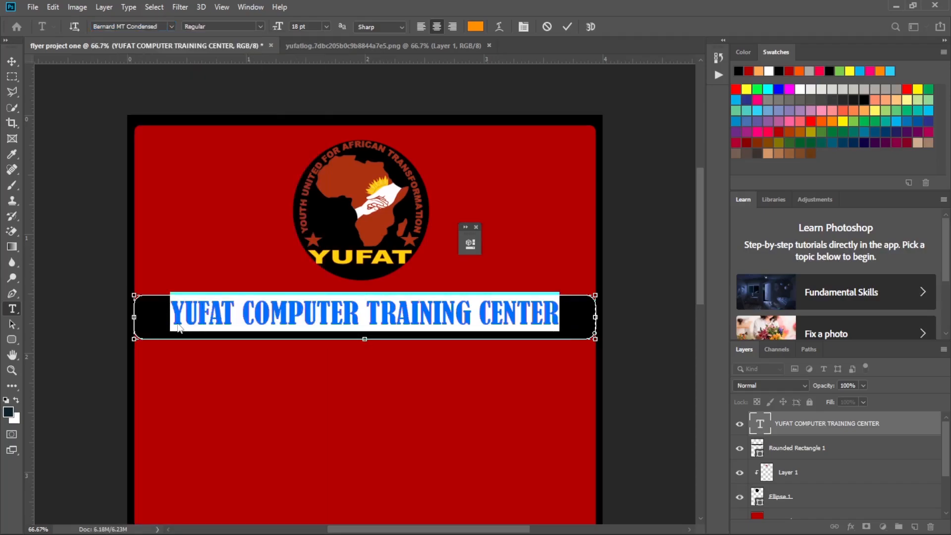
pyautogui.click(567, 27)
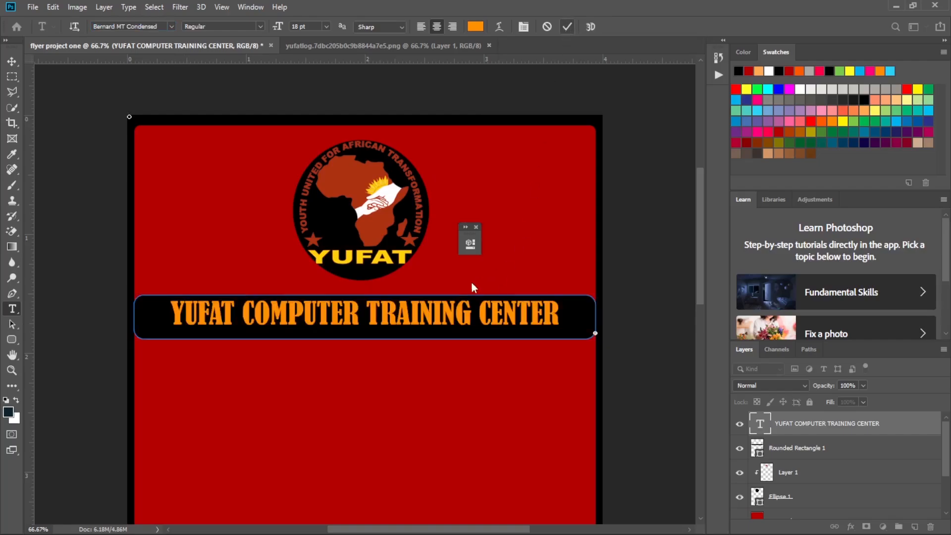
pyautogui.click(12, 62)
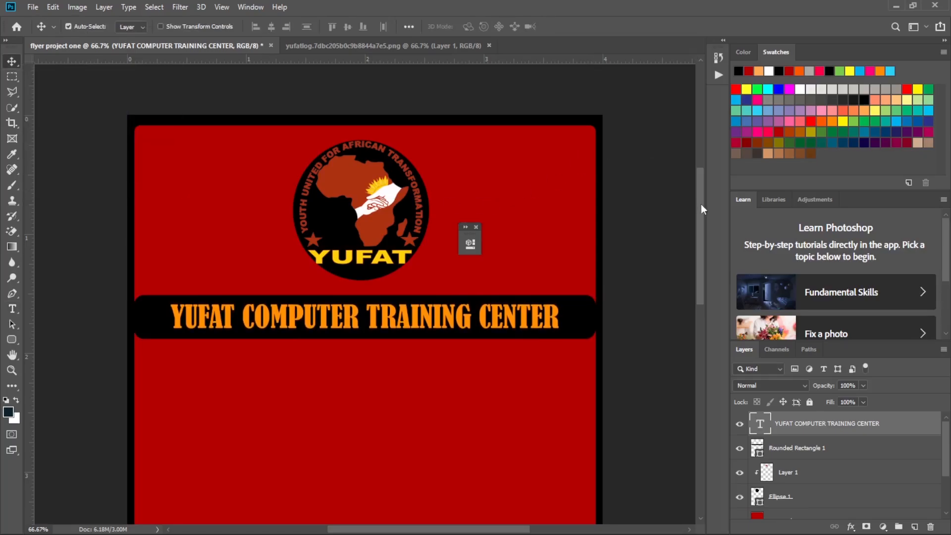
pyautogui.moveTo(700, 204); pyautogui.dragTo(702, 233)
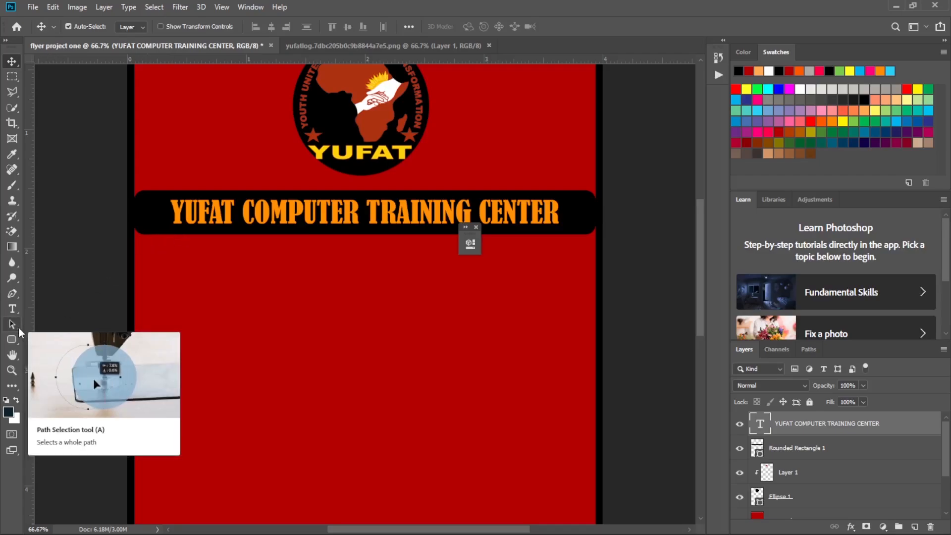
pyautogui.scroll(-10, 287, 335)
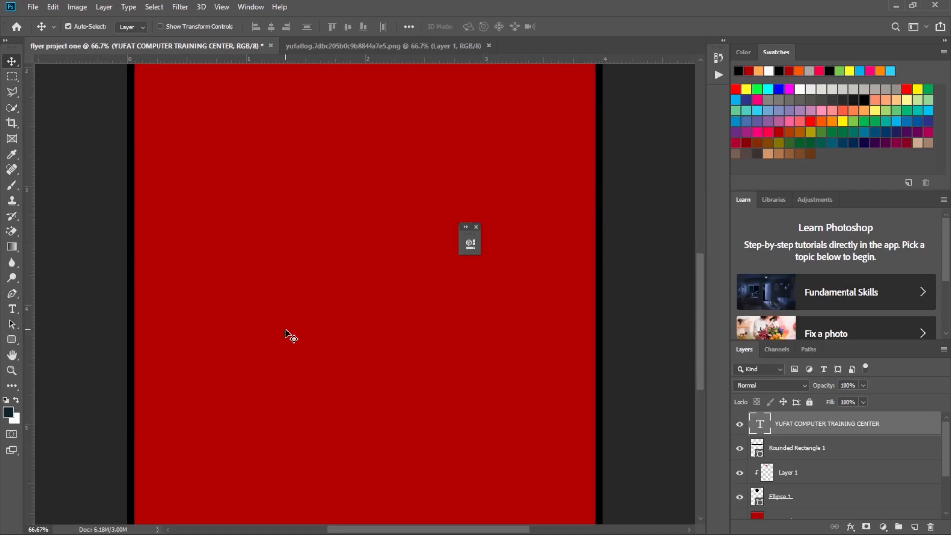
pyautogui.scroll(8, 287, 335)
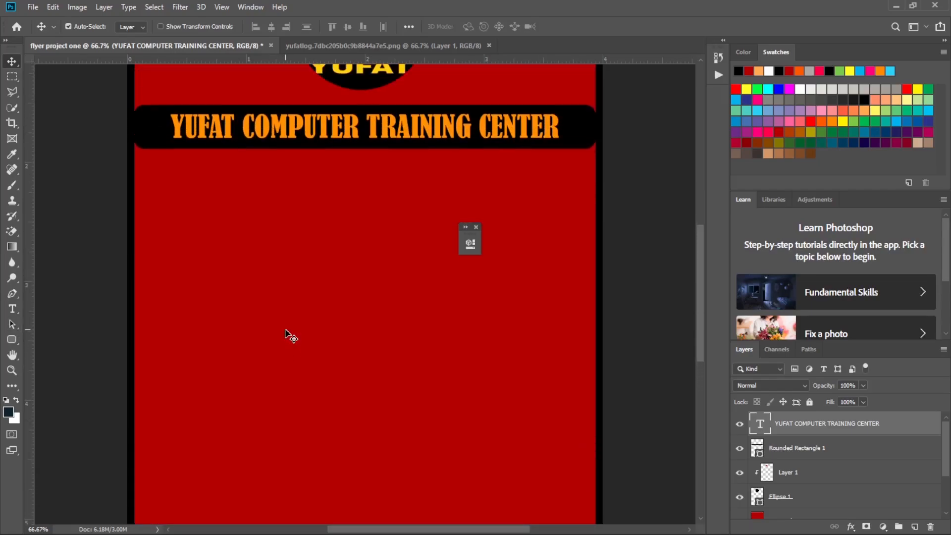
pyautogui.scroll(2, 285, 330)
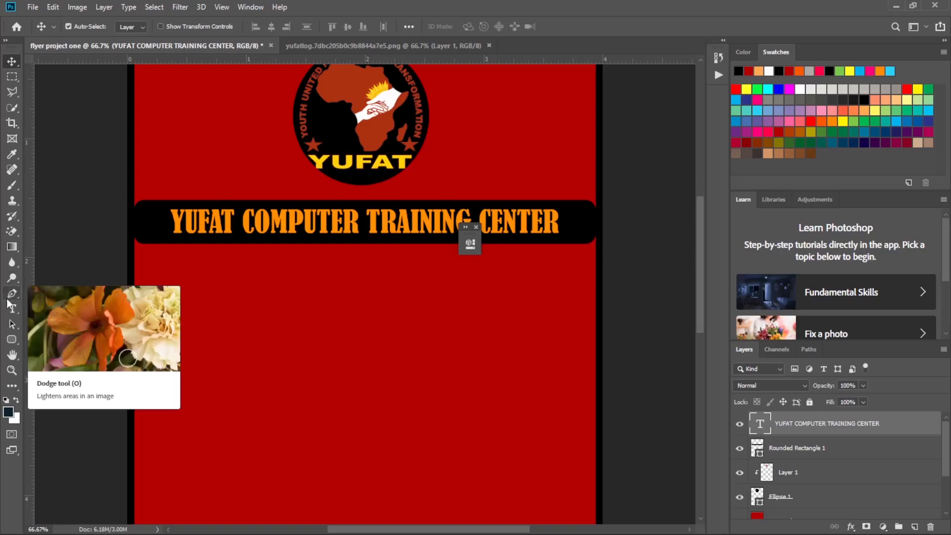
# Set the Pen tool to draw in Shape mode with a black fill.
pyautogui.click(13, 294)
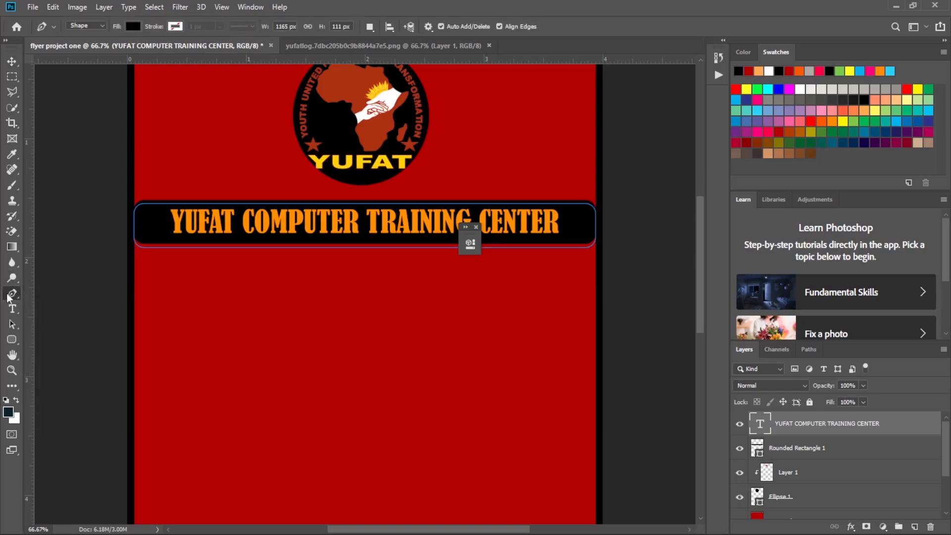
pyautogui.click(98, 26)
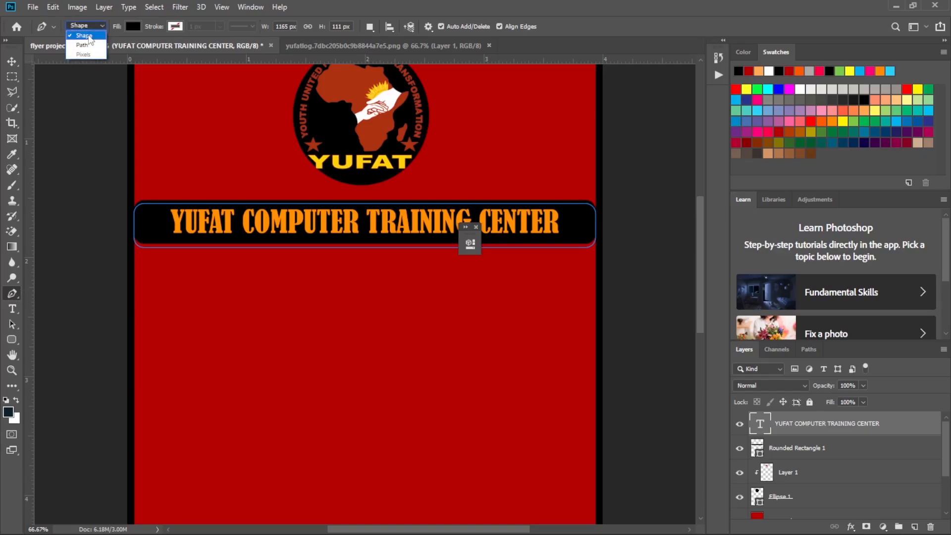
pyautogui.click(89, 36)
pyautogui.click(100, 26)
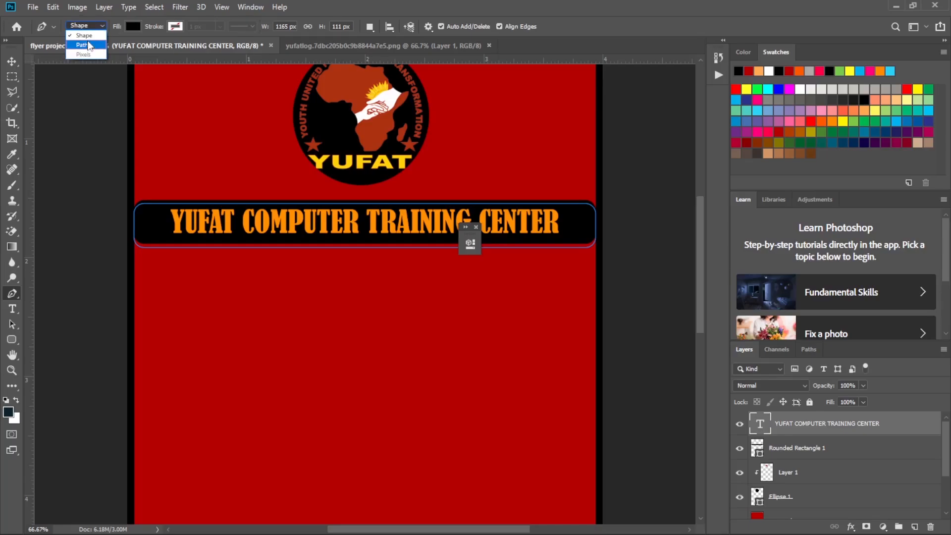
pyautogui.click(88, 45)
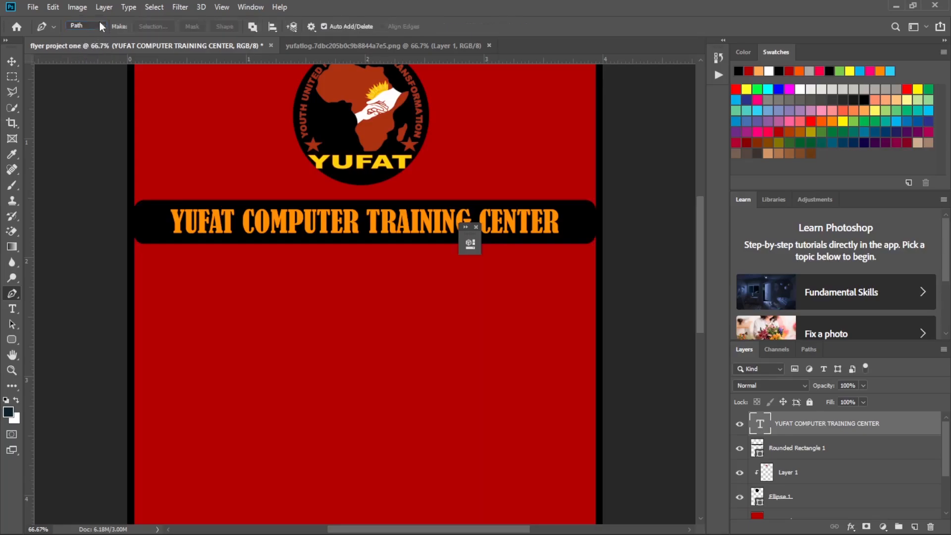
pyautogui.click(102, 26)
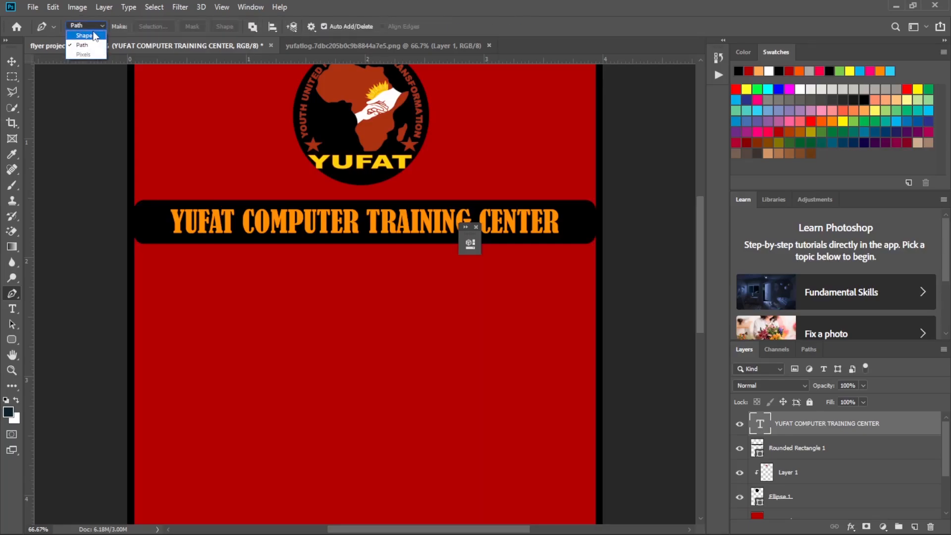
pyautogui.click(94, 34)
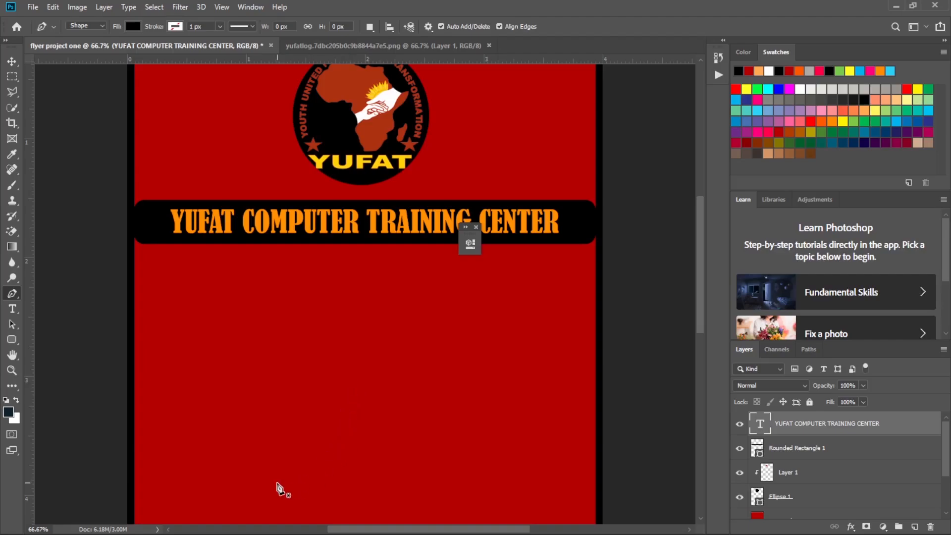
# Draw a closed black triangle about 1028 × 806 px with the Pen tool, its apex centred just below the title bar.
pyautogui.scroll(-1, 286, 488)
pyautogui.scroll(-5, 286, 488)
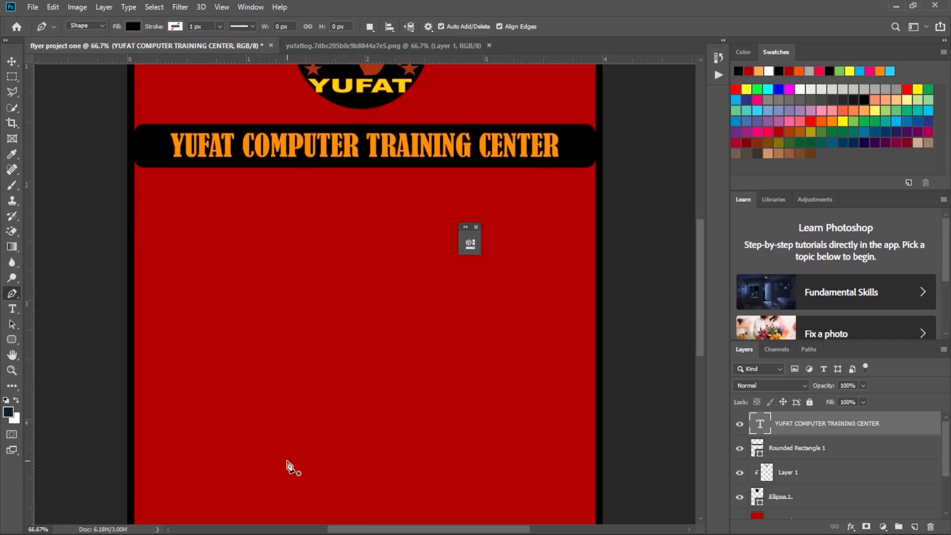
pyautogui.scroll(-4, 259, 459)
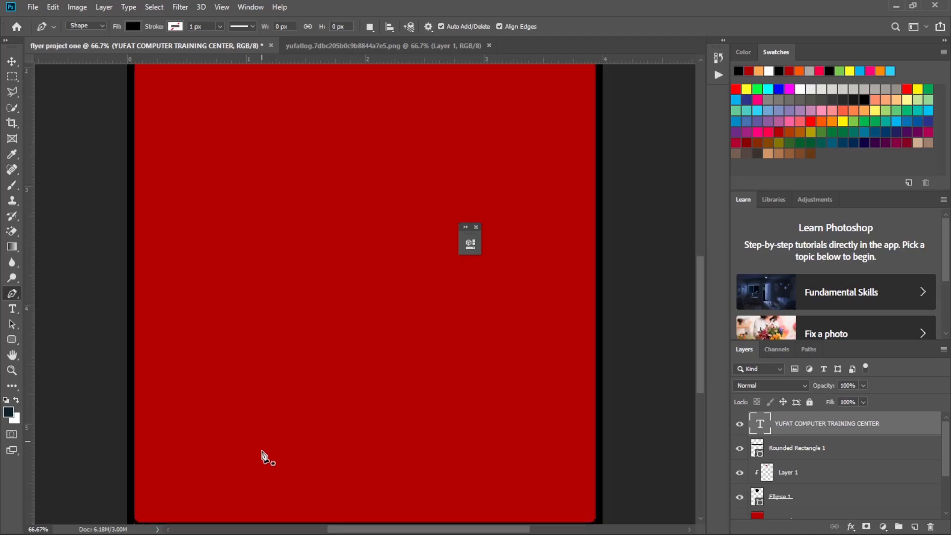
pyautogui.scroll(1, 204, 367)
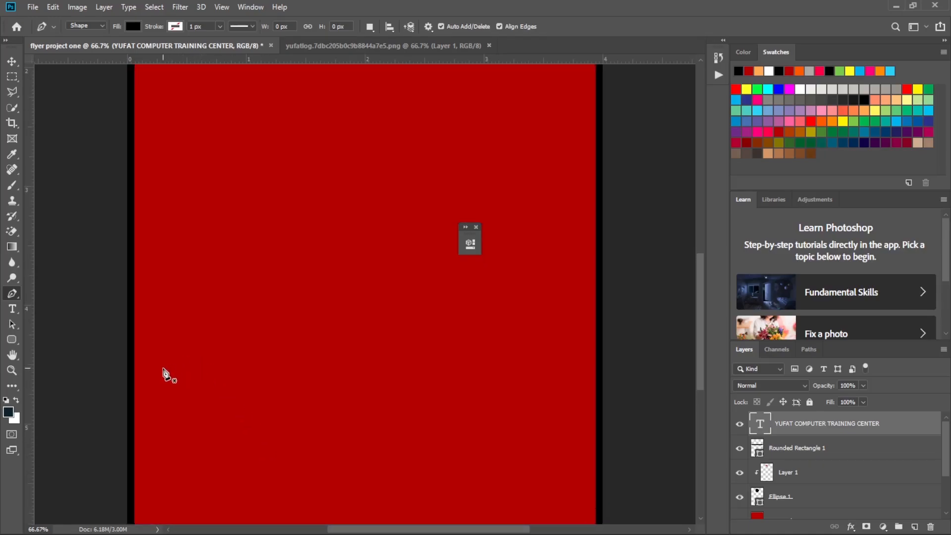
pyautogui.click(163, 368)
pyautogui.scroll(4, 165, 372)
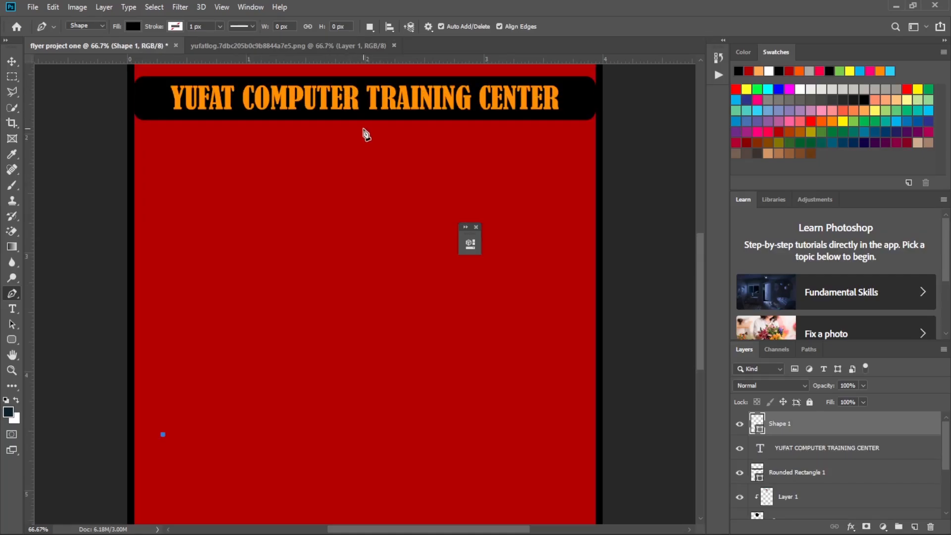
pyautogui.click(363, 129)
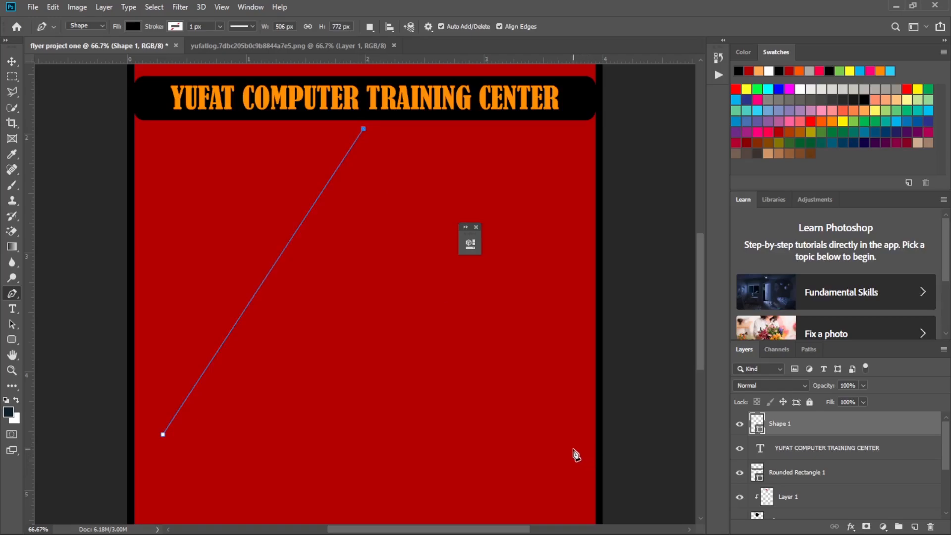
pyautogui.click(570, 449)
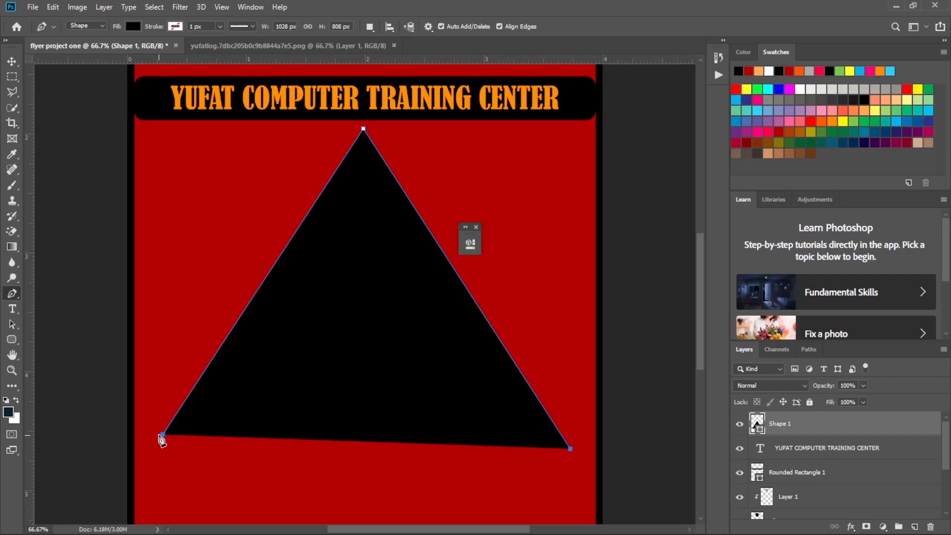
pyautogui.click(163, 434)
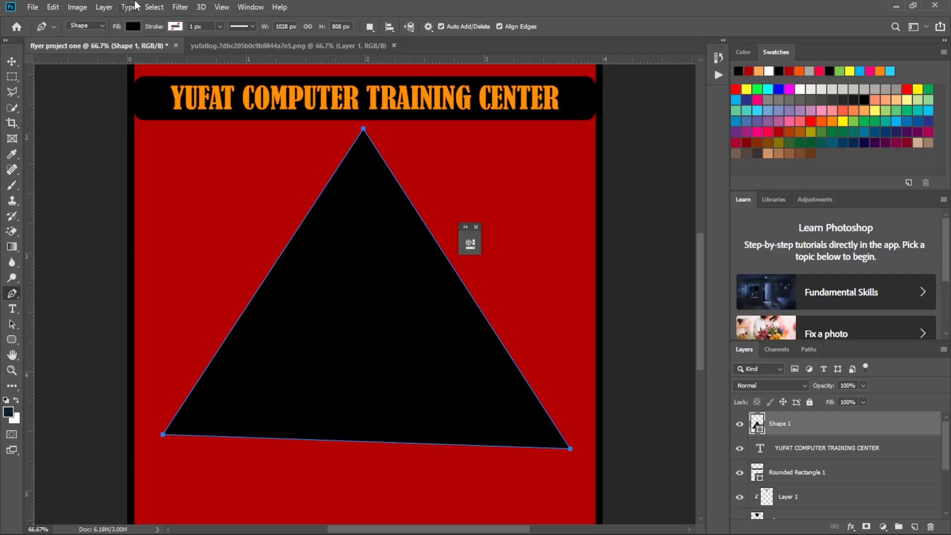
pyautogui.click(11, 63)
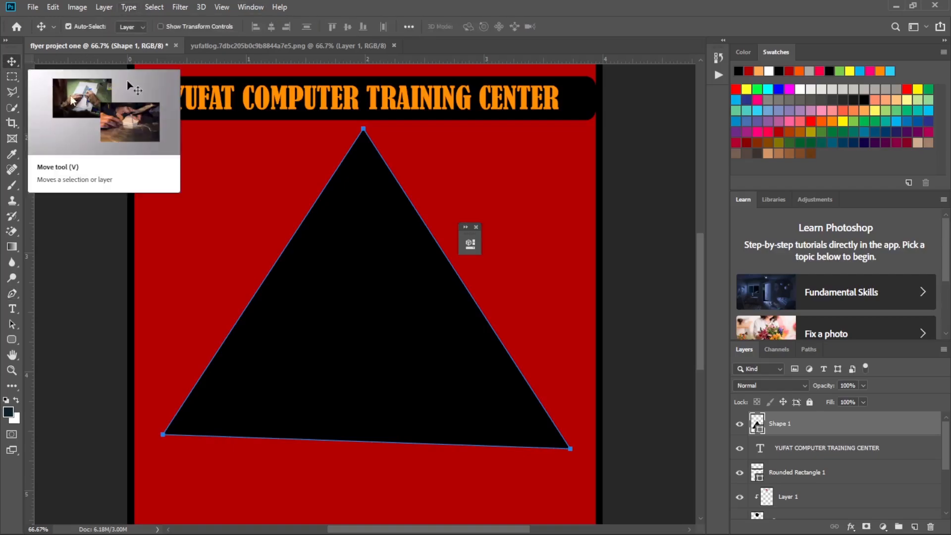
# Nudge the black triangle a few pixels right and slightly up below the title bar.
pyautogui.click(396, 231)
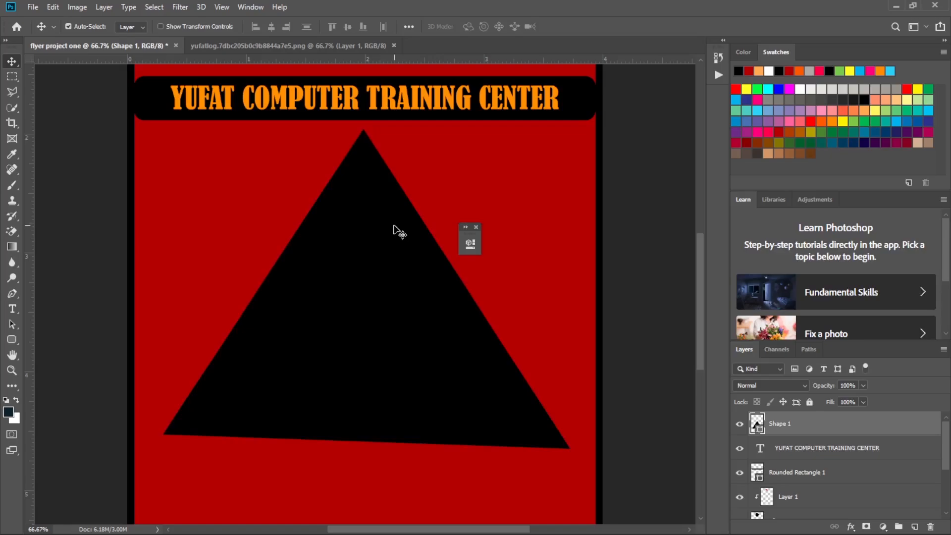
pyautogui.press('Right')
pyautogui.press('Right')
pyautogui.press('Right')
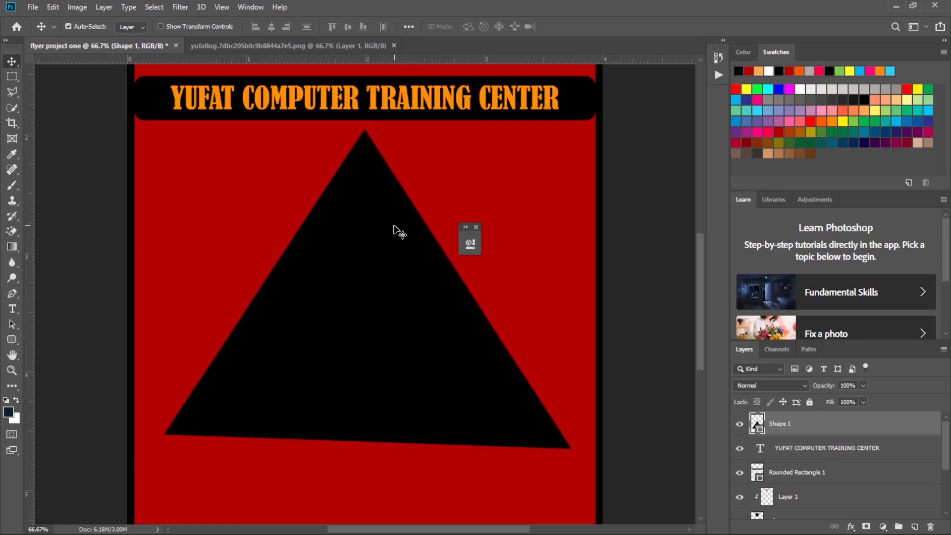
pyautogui.press('Up')
pyautogui.press('Up')
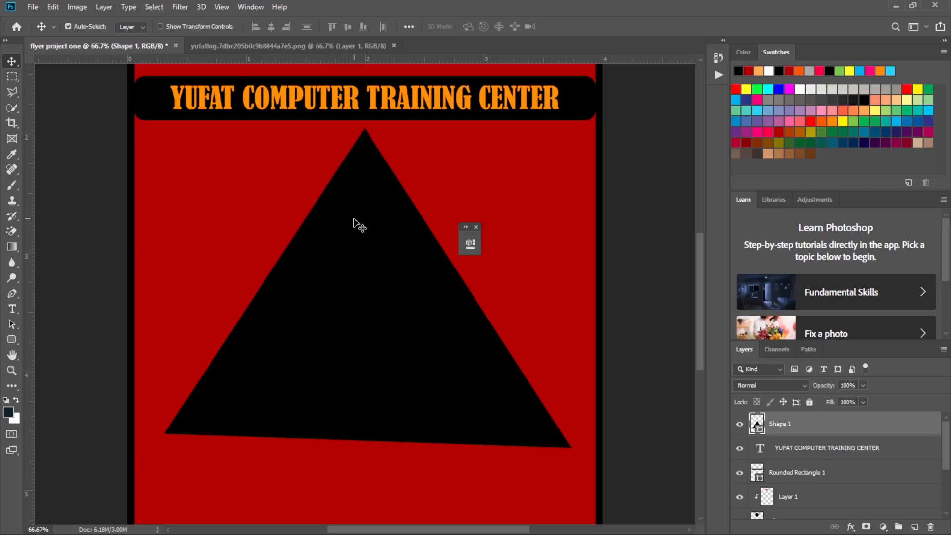
# Open the space image 372721 from the Downloads folder.
pyautogui.click(33, 7)
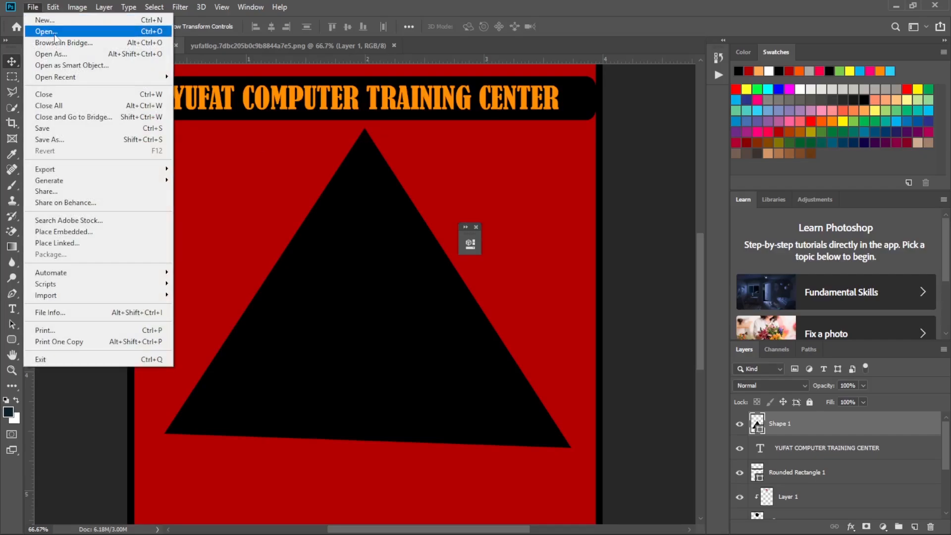
pyautogui.click(55, 31)
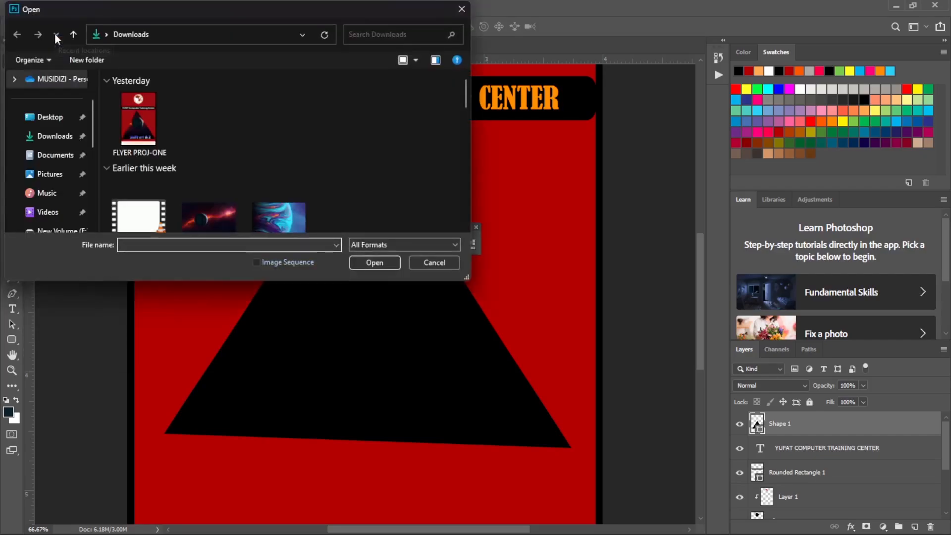
pyautogui.scroll(-1, 208, 209)
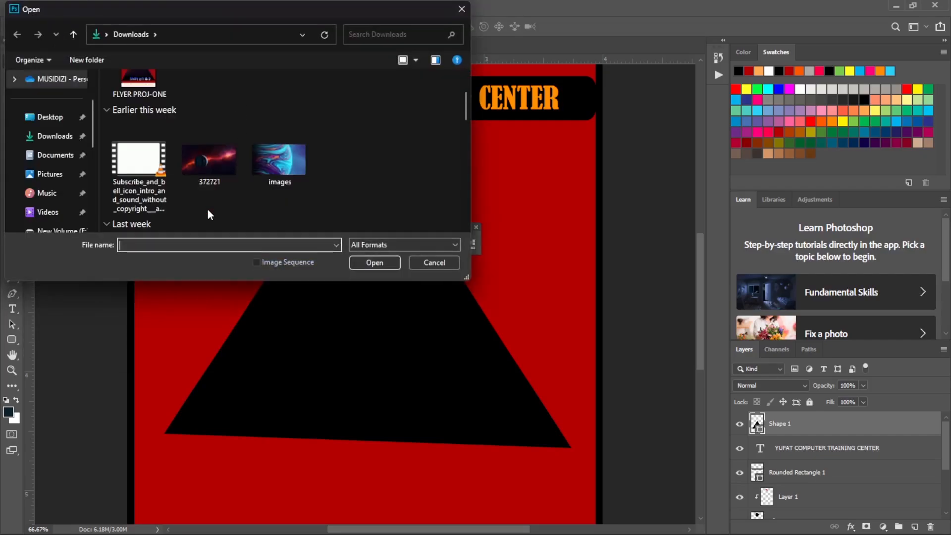
pyautogui.click(210, 162)
pyautogui.click(375, 262)
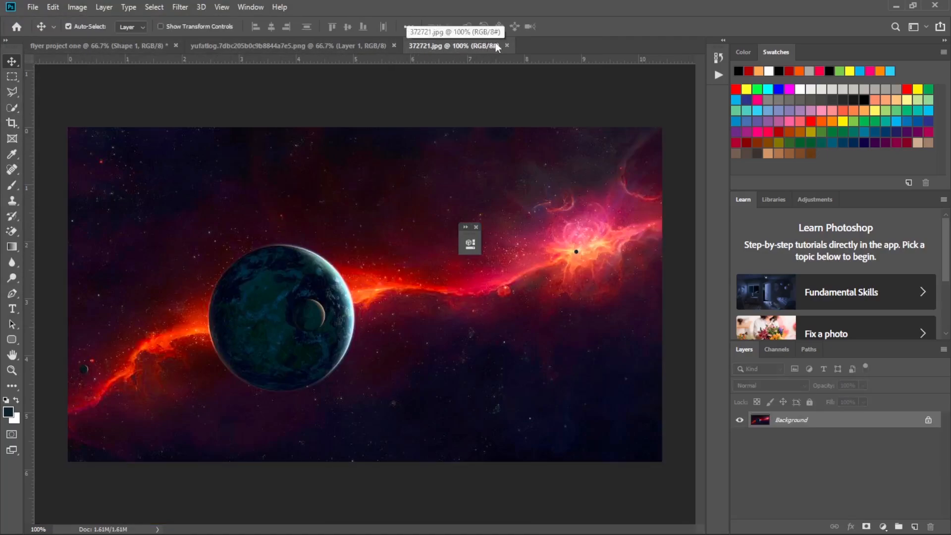
pyautogui.click(100, 46)
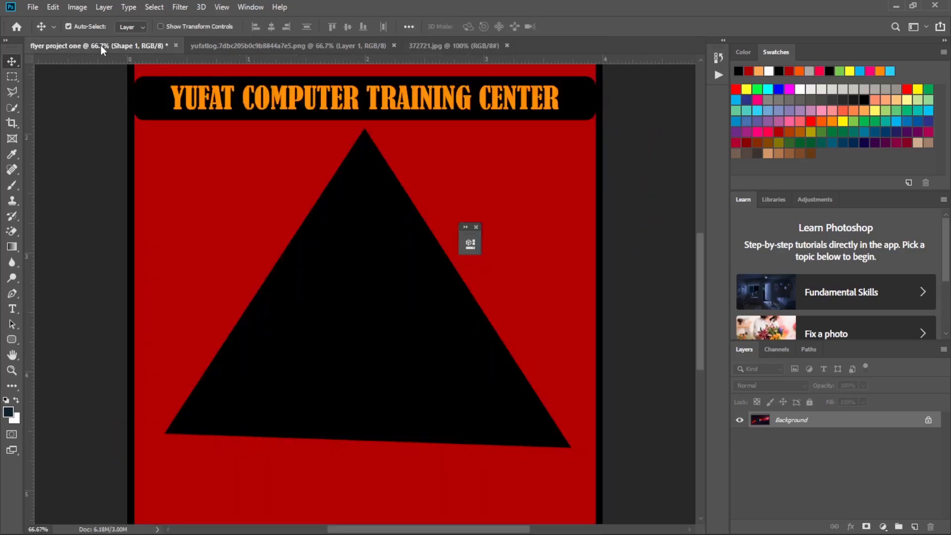
pyautogui.click(270, 45)
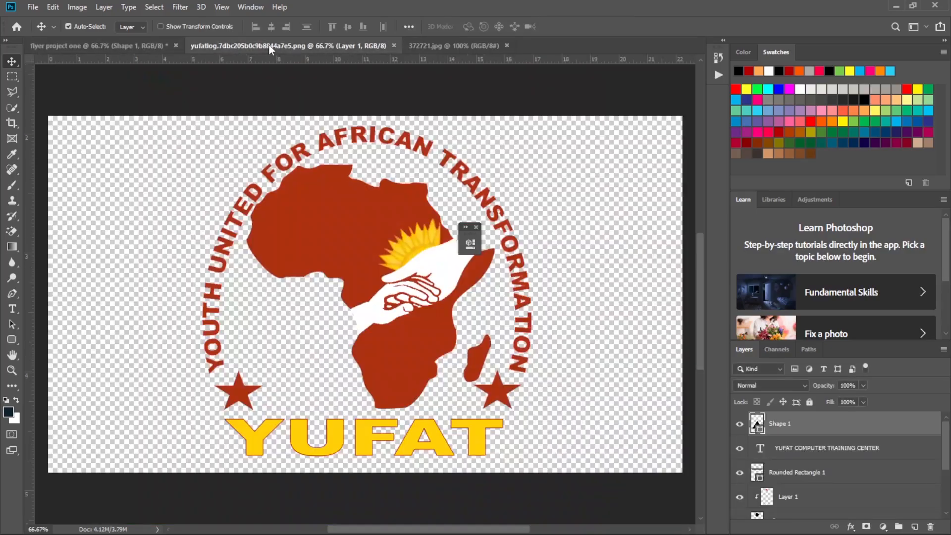
pyautogui.click(485, 45)
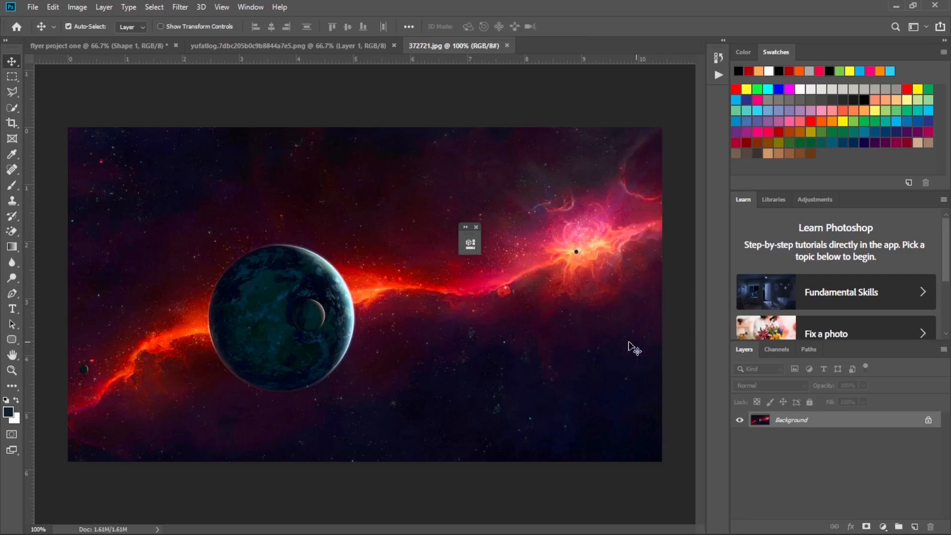
pyautogui.click(325, 45)
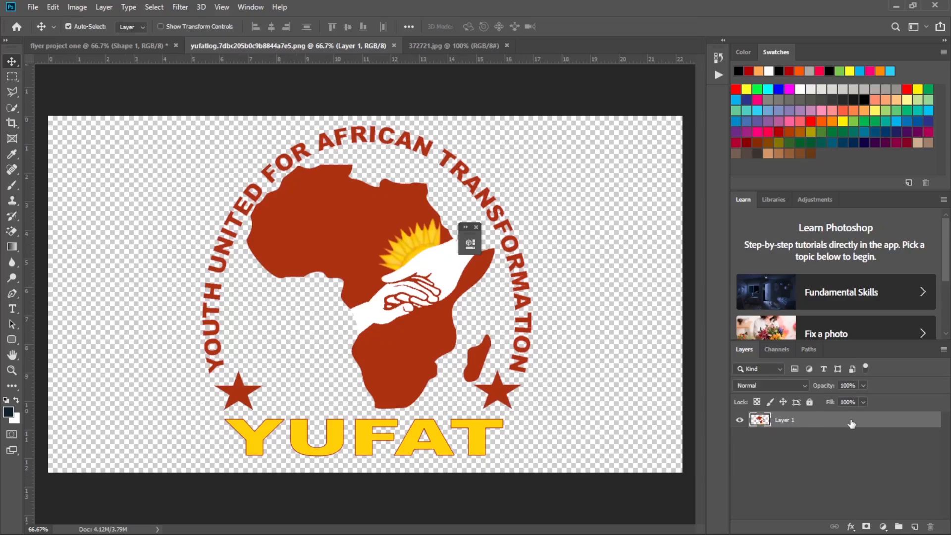
# Unlock the background layer of 372721.jpg and copy the image into the flyer, placing it over the black triangle.
pyautogui.click(443, 45)
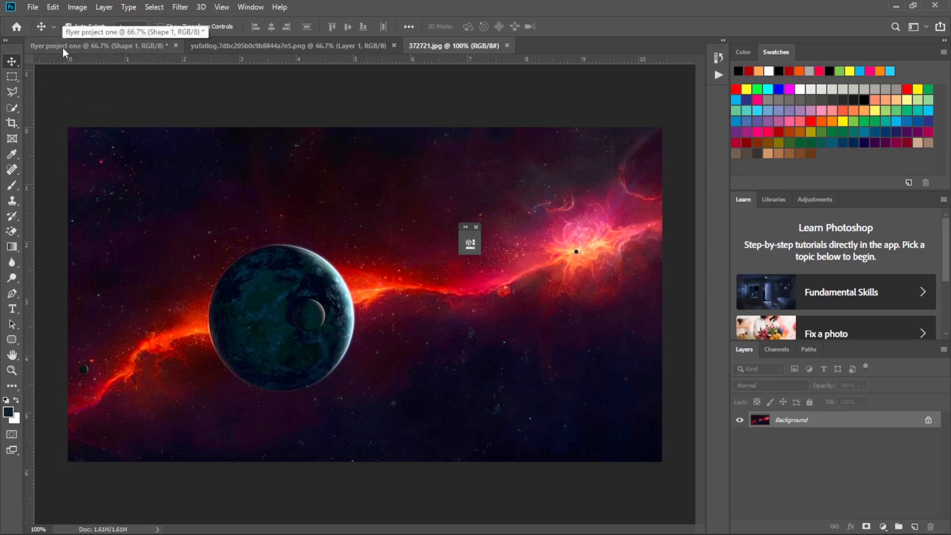
pyautogui.click(929, 422)
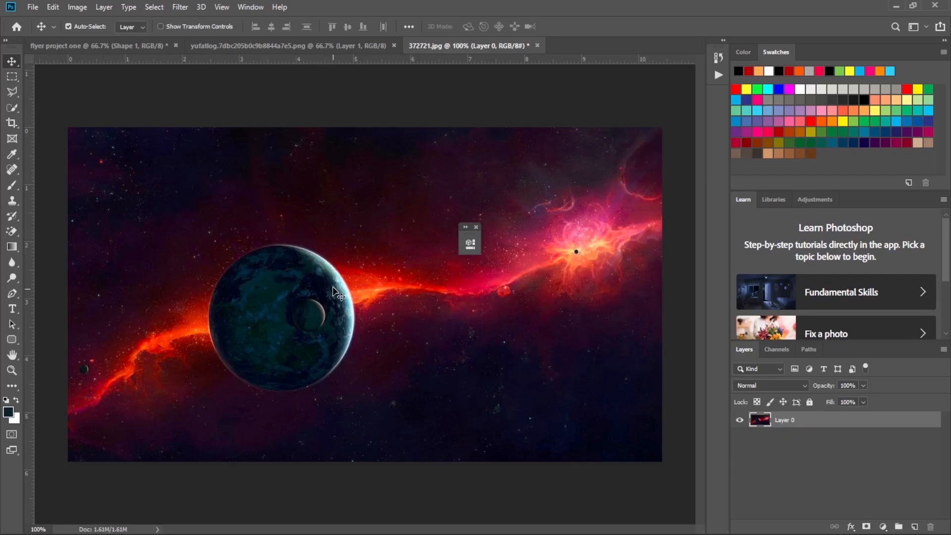
pyautogui.moveTo(333, 289); pyautogui.dragTo(218, 161)
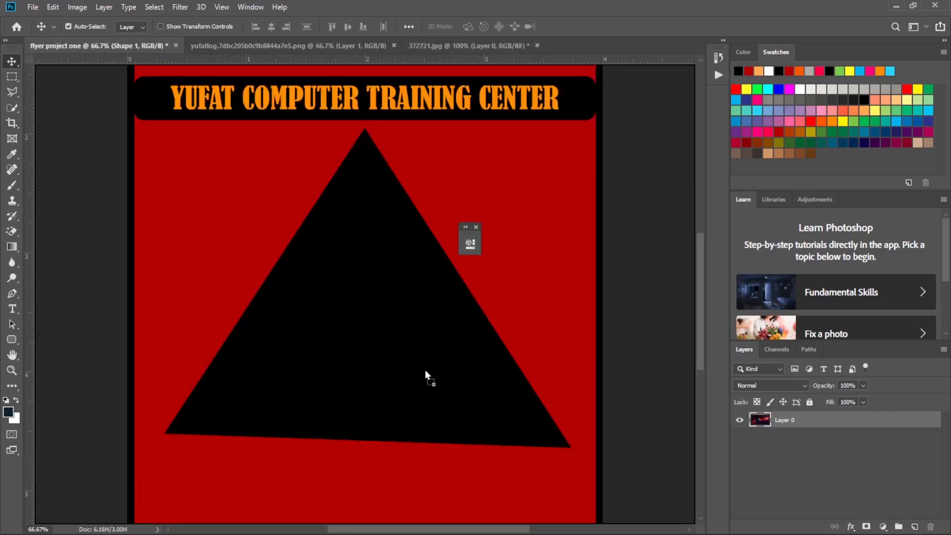
pyautogui.moveTo(380, 375); pyautogui.dragTo(394, 329)
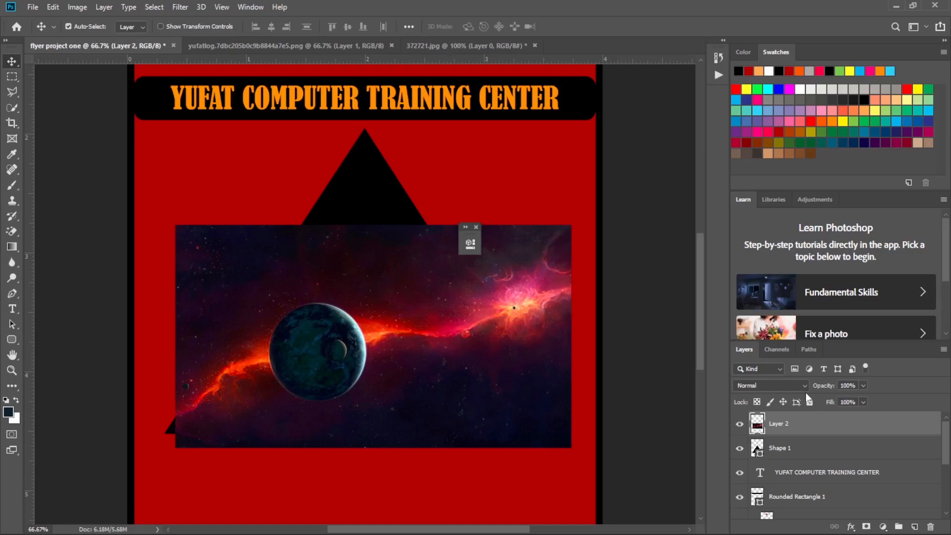
# Clip the space image to the triangle with a clipping mask and scale it proportionally to about 151% so it covers the shape.
pyautogui.rightClick(806, 428)
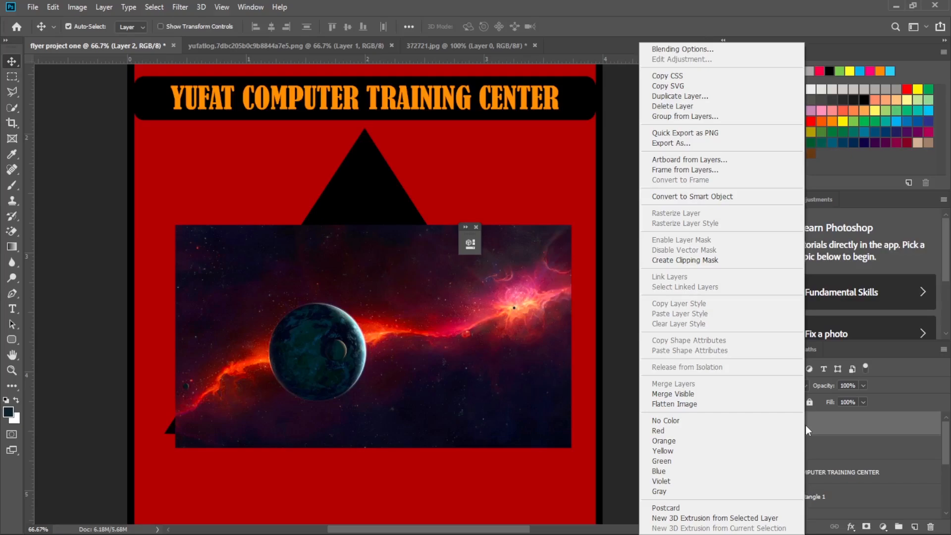
pyautogui.click(708, 261)
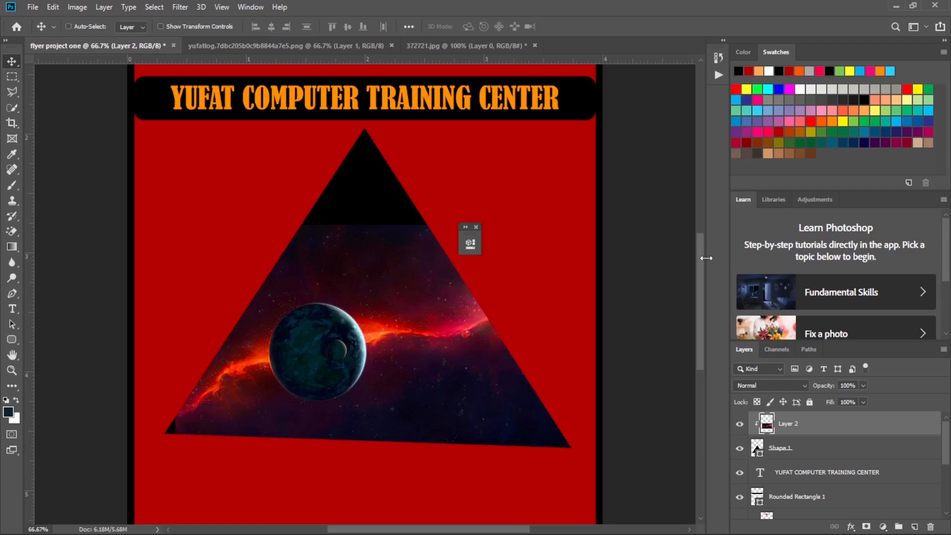
pyautogui.hotkey('ctrl', 't')
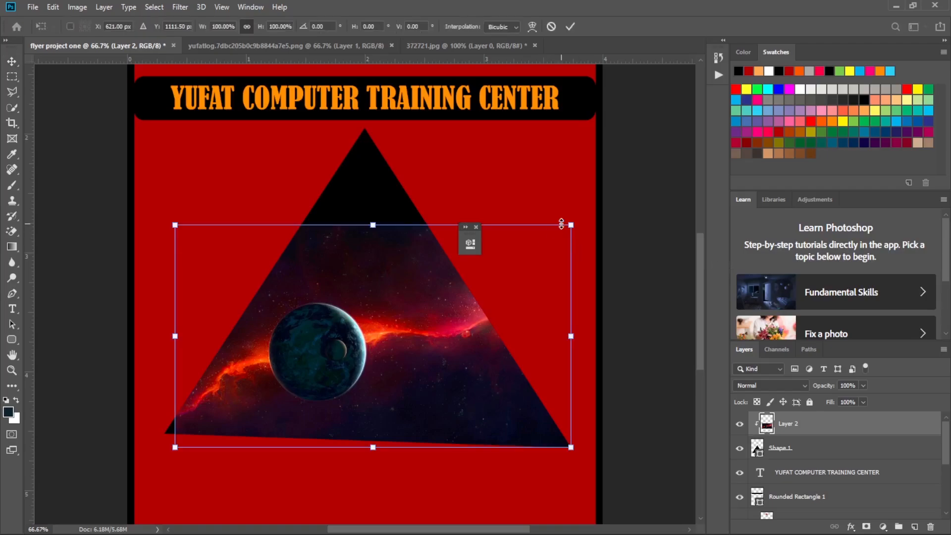
pyautogui.moveTo(571, 224); pyautogui.dragTo(658, 117)
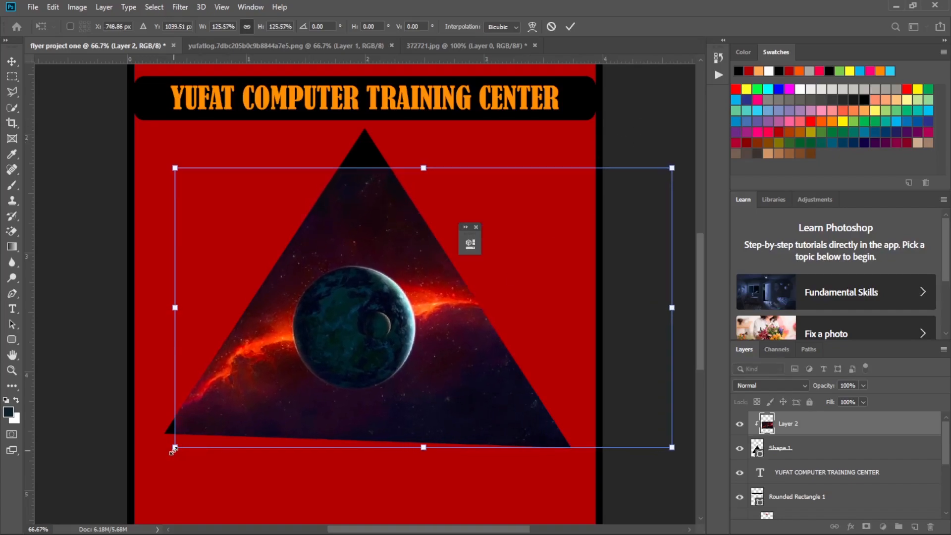
pyautogui.moveTo(175, 448); pyautogui.dragTo(147, 462)
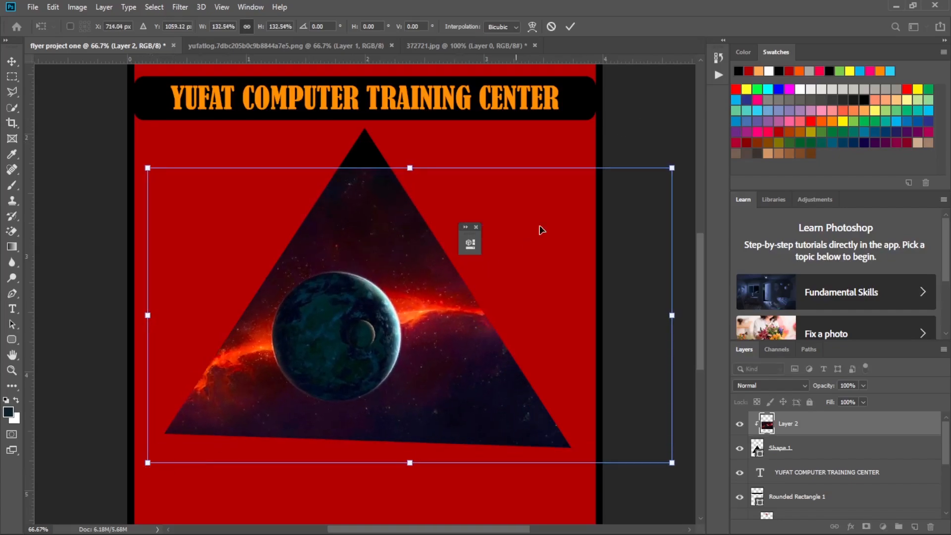
pyautogui.moveTo(671, 168); pyautogui.dragTo(705, 149)
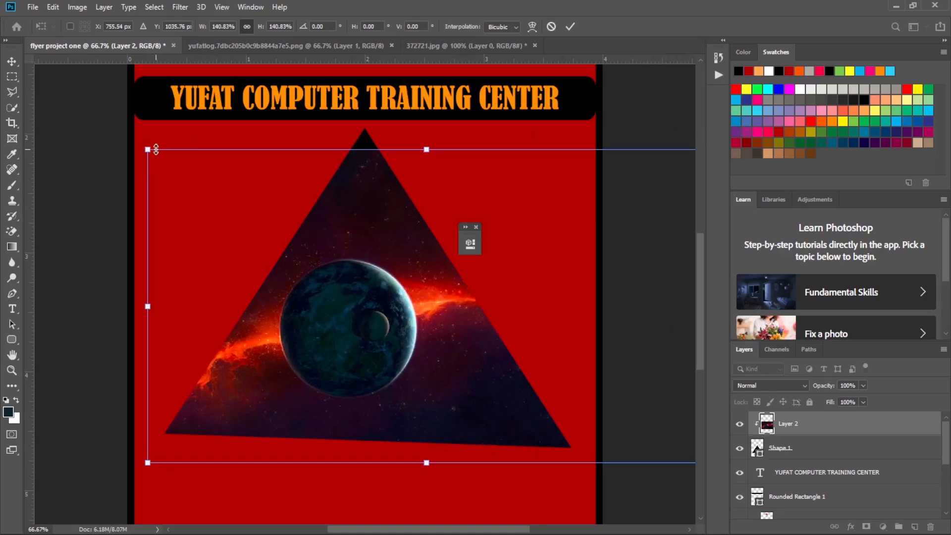
pyautogui.moveTo(147, 149); pyautogui.dragTo(122, 99)
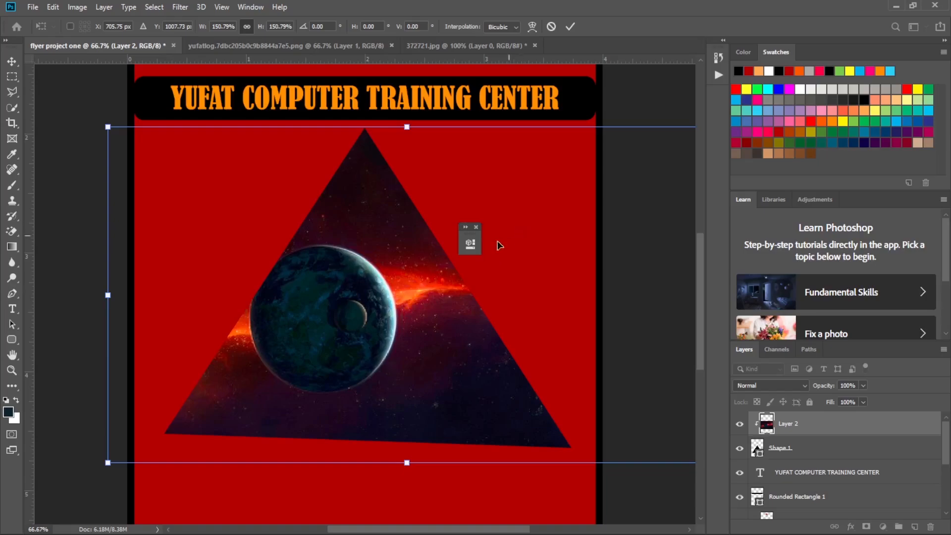
# Shift the clipped space image right until the planet is centred in the triangle, and apply the transform.
pyautogui.moveTo(354, 284); pyautogui.dragTo(382, 284)
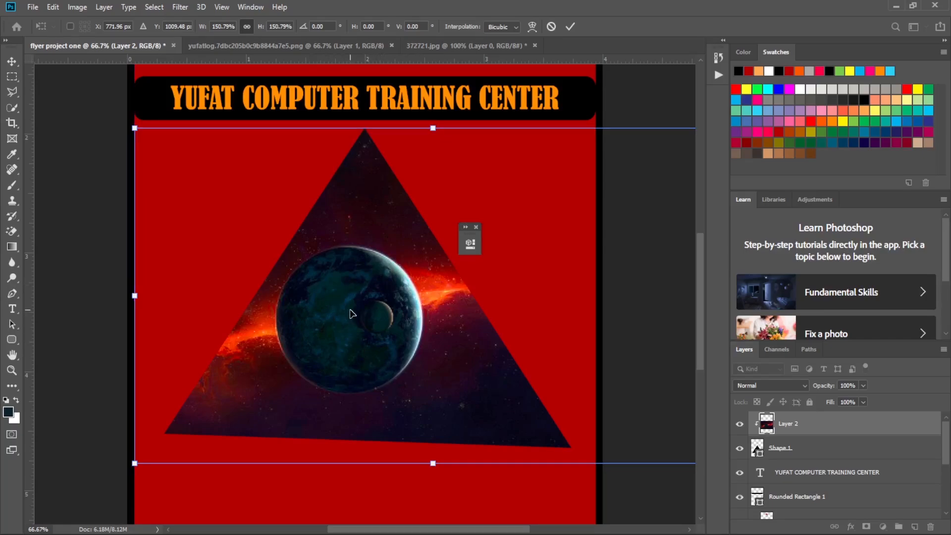
pyautogui.moveTo(355, 314); pyautogui.dragTo(368, 315)
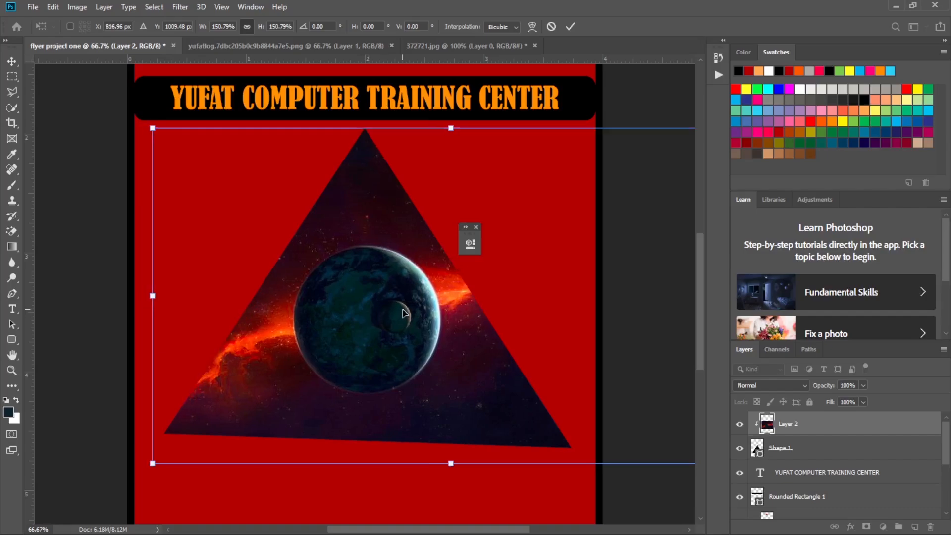
pyautogui.press('Left')
pyautogui.press('Left')
pyautogui.press('Left')
pyautogui.press('Left')
pyautogui.press('Left')
pyautogui.press('Left')
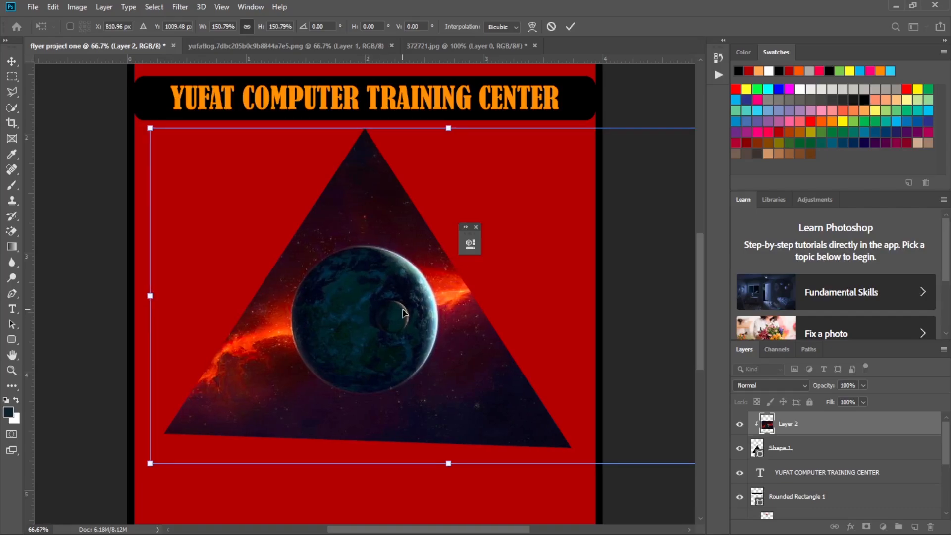
pyautogui.click(571, 26)
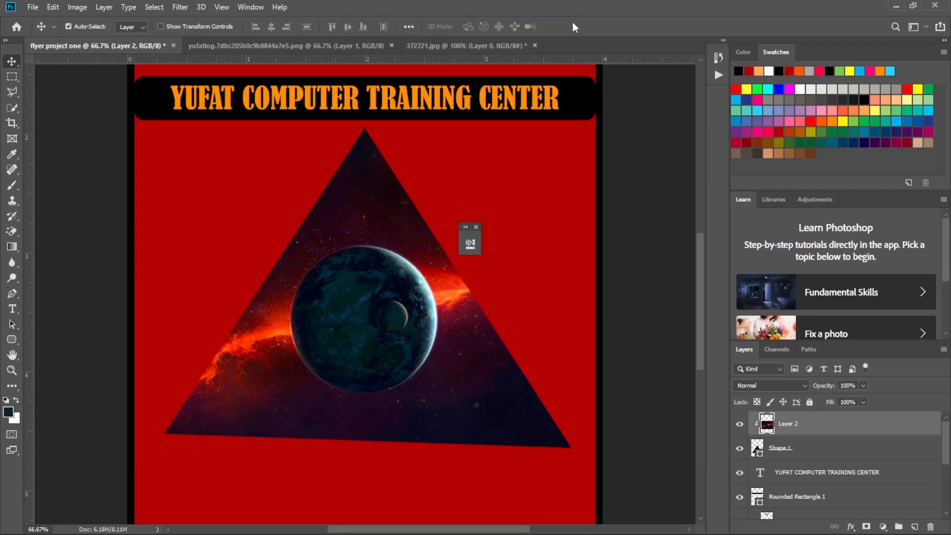
# Draw a black rounded rectangle about 651 × 119 px just below the triangle and set its corner radii to 50 px.
pyautogui.scroll(-6, 575, 124)
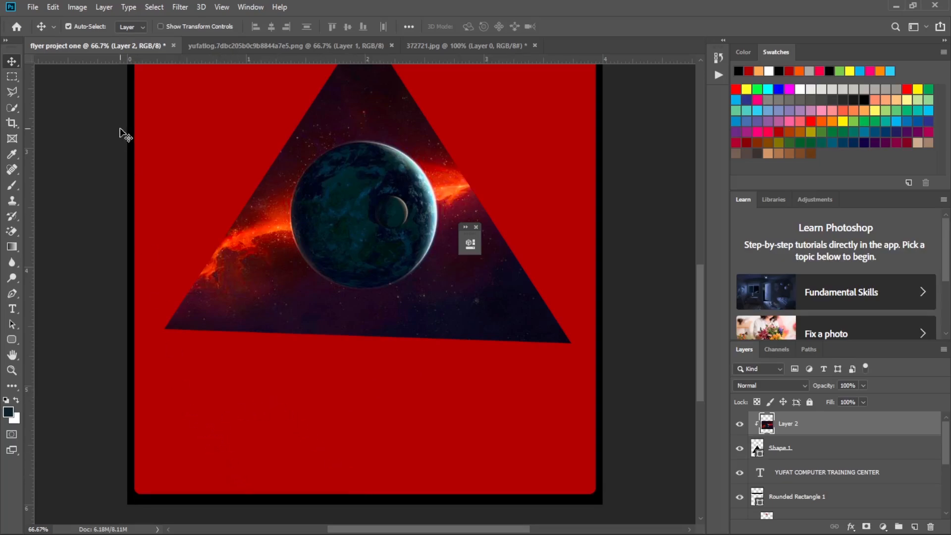
pyautogui.click(13, 311)
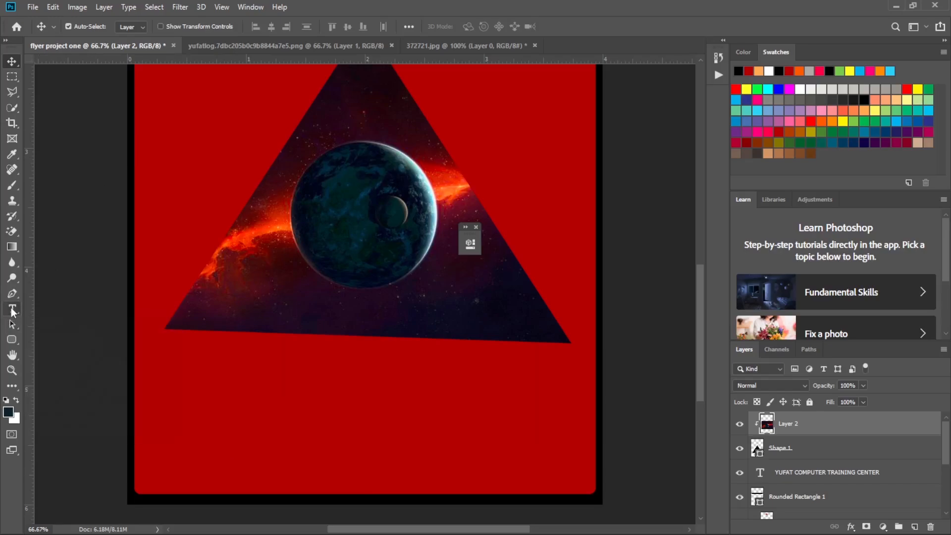
pyautogui.click(15, 340)
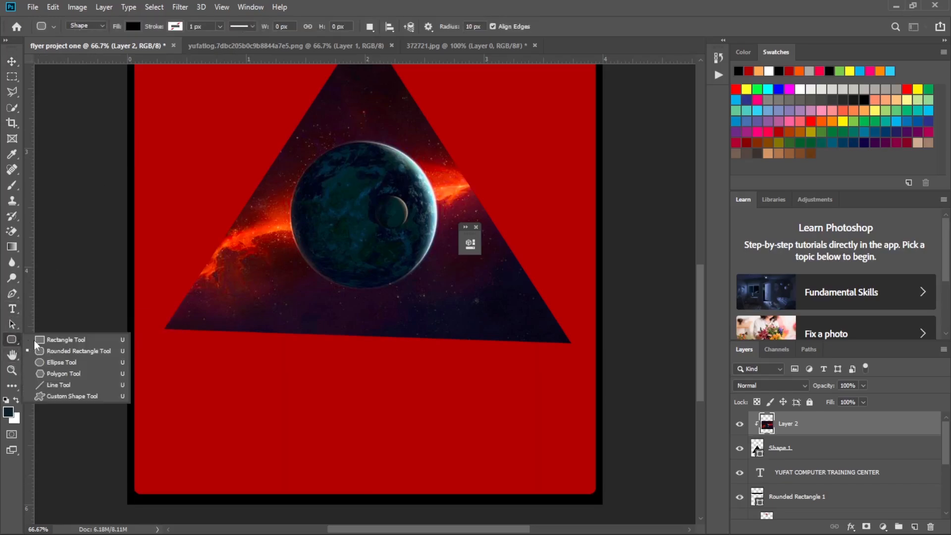
pyautogui.click(69, 351)
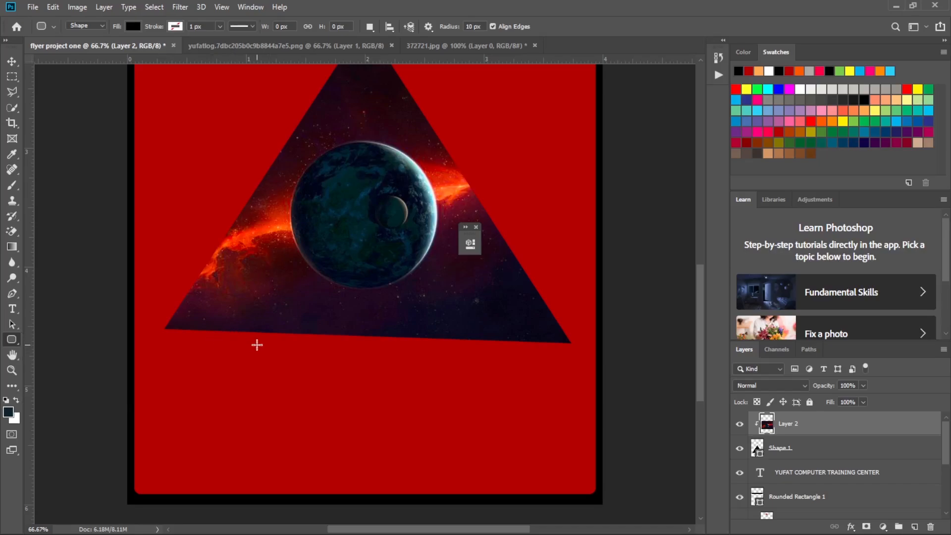
pyautogui.moveTo(245, 343); pyautogui.dragTo(503, 391)
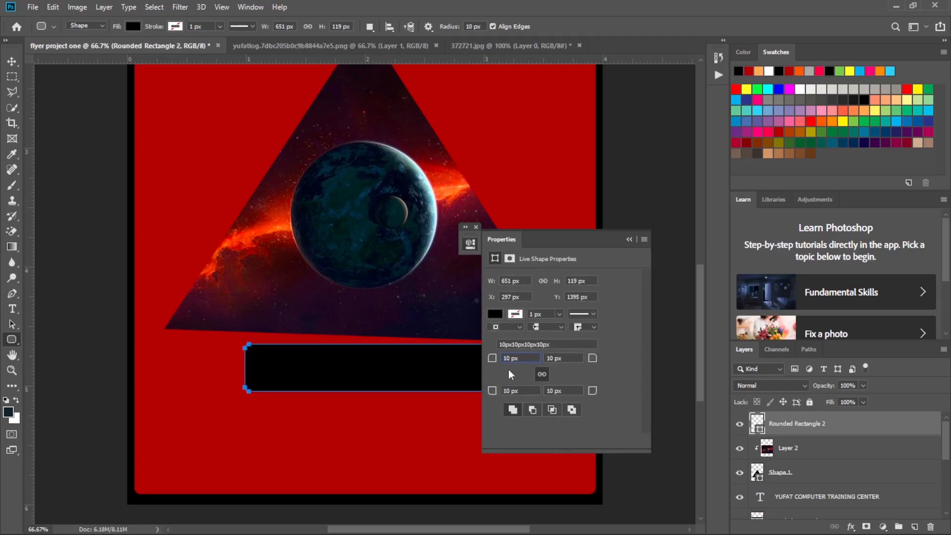
pyautogui.press('BackSpace')
pyautogui.press('BackSpace')
pyautogui.write('50')
pyautogui.click(629, 239)
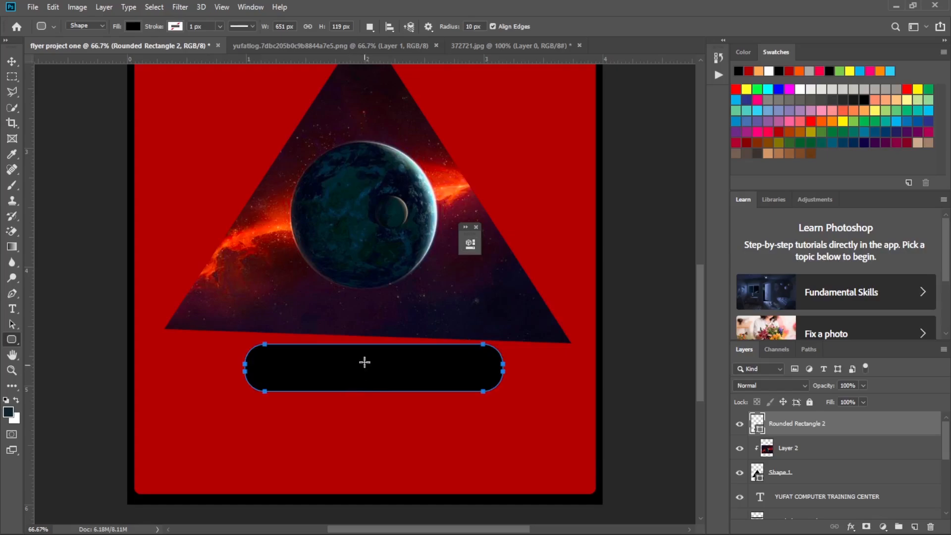
# Shift the black rounded bar slightly right and stretch both ends to about 153% width so it spans the triangle's base.
pyautogui.click(11, 61)
pyautogui.moveTo(414, 380); pyautogui.dragTo(420, 378)
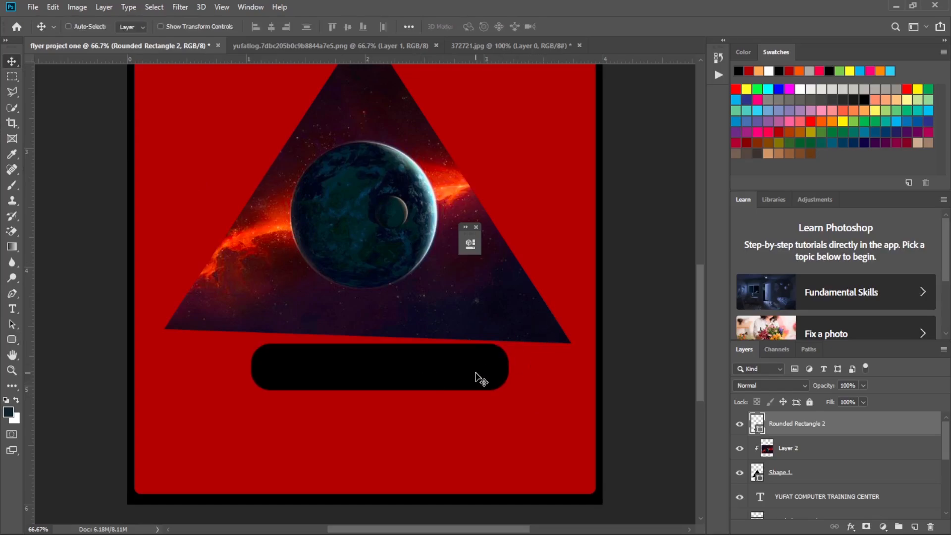
pyautogui.hotkey('ctrl', 't')
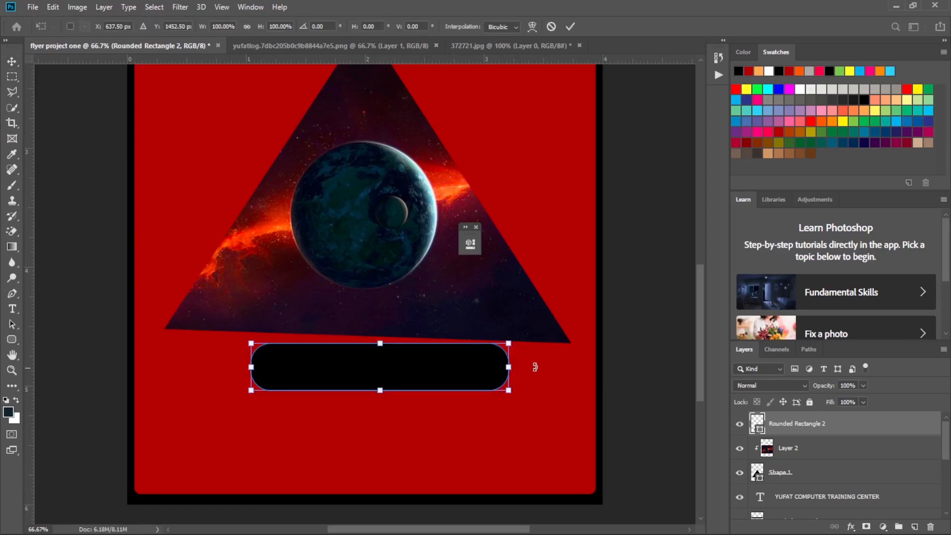
pyautogui.moveTo(512, 372); pyautogui.dragTo(575, 382)
pyautogui.moveTo(243, 368); pyautogui.dragTo(170, 368)
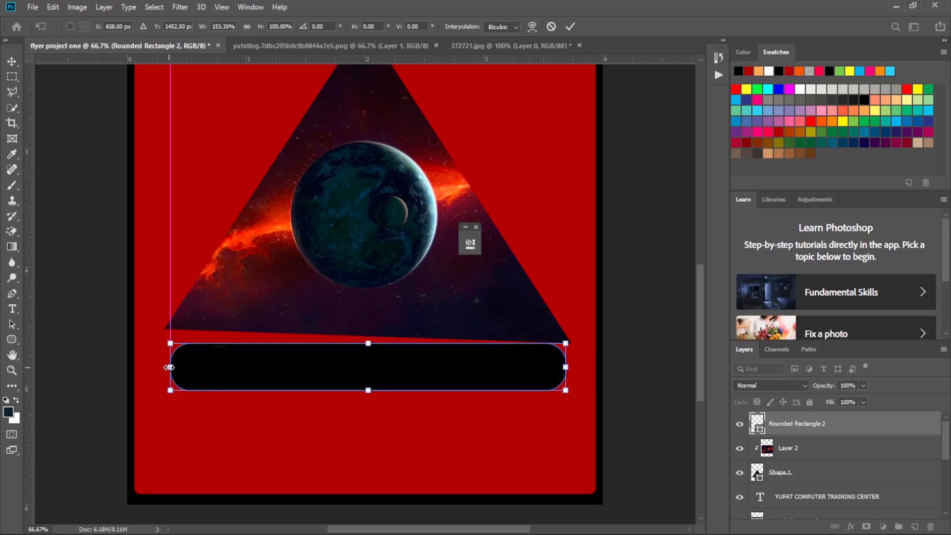
pyautogui.click(571, 26)
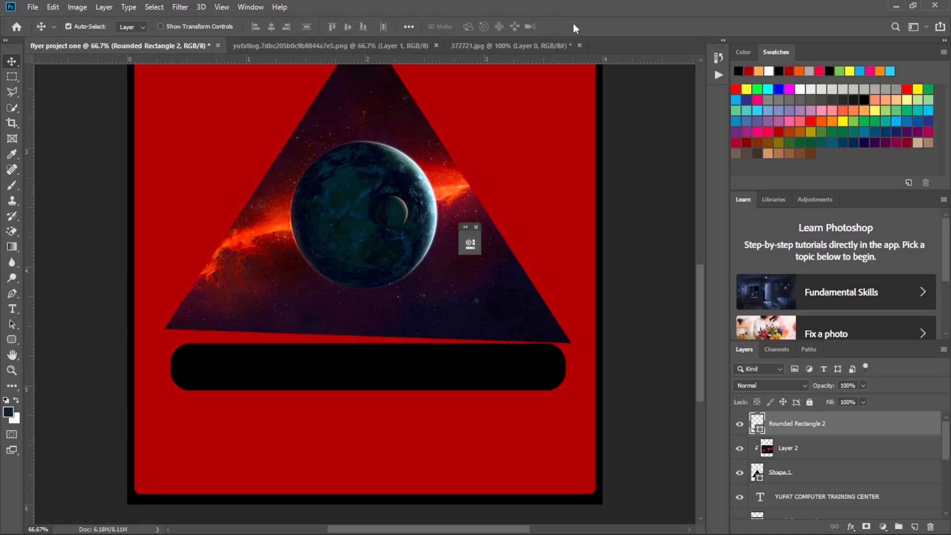
# Add the centred orange text "Lesson for shift 1&2" inside the black rounded bar in 18 pt Bernard MT Condensed.
pyautogui.click(12, 310)
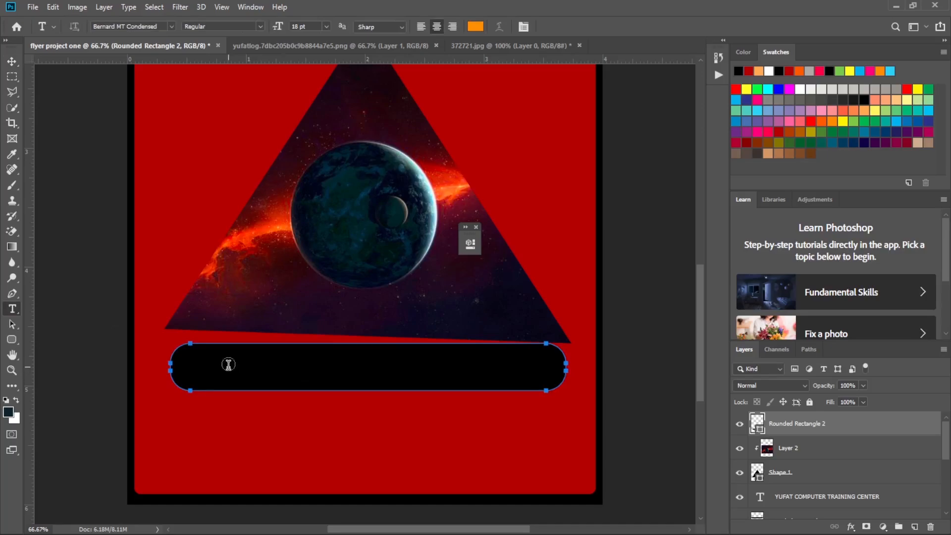
pyautogui.click(401, 367)
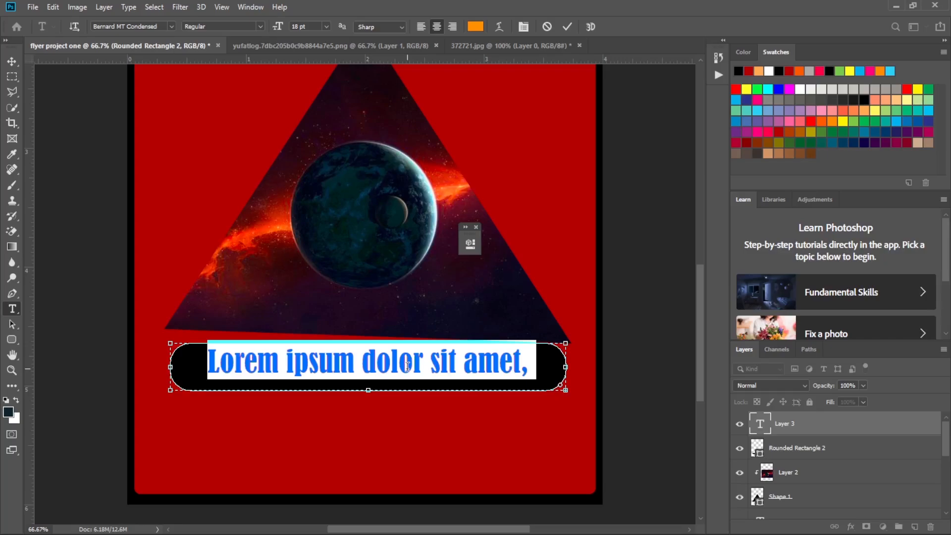
pyautogui.write('le')
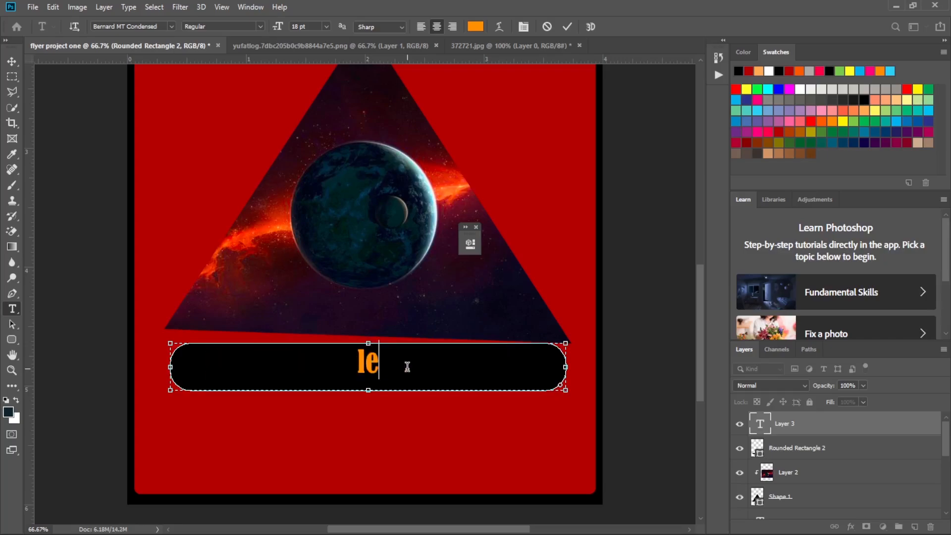
pyautogui.press('BackSpace')
pyautogui.press('BackSpace')
pyautogui.write('K')
pyautogui.press('BackSpace')
pyautogui.write('Lesson')
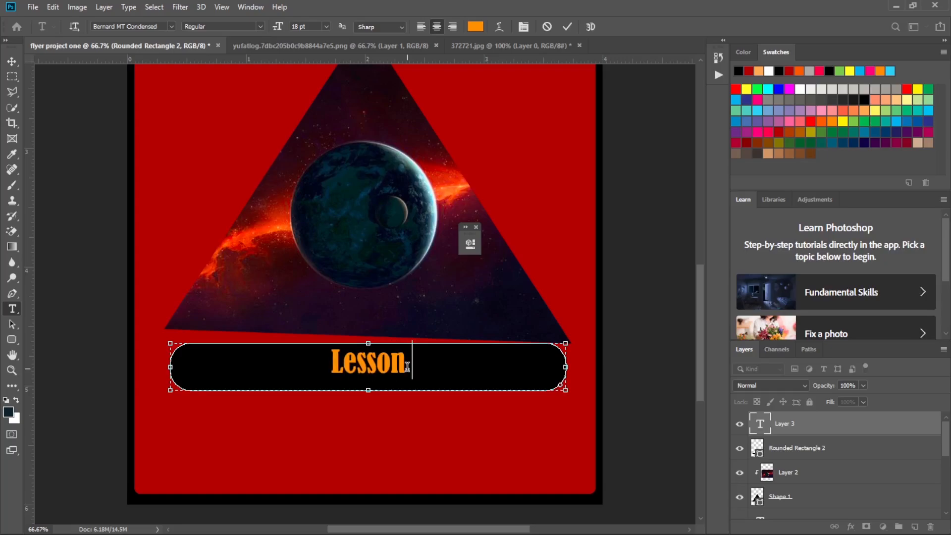
pyautogui.write(' for')
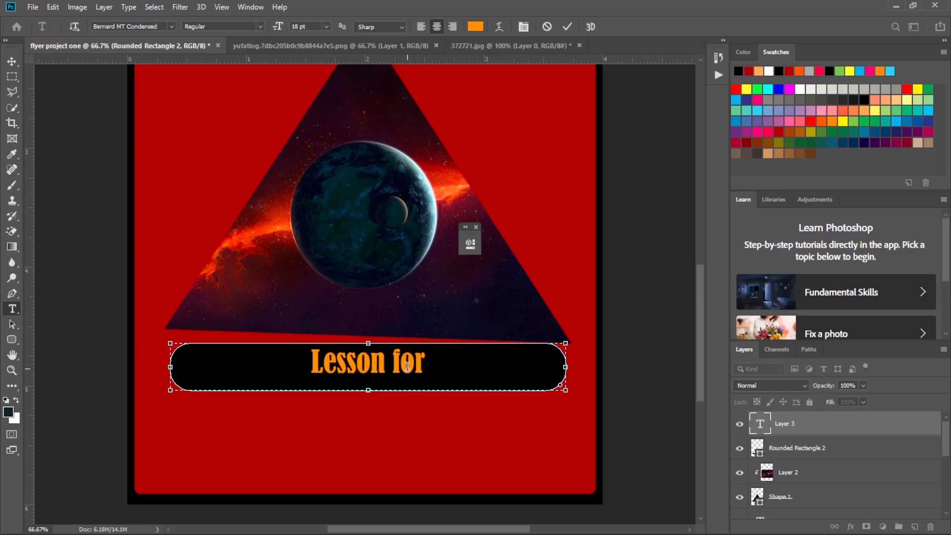
pyautogui.write(' sh')
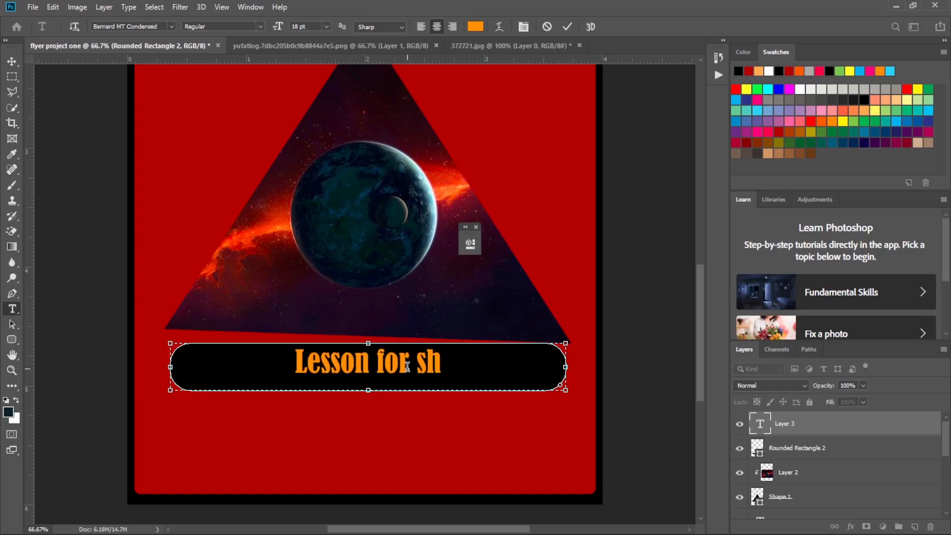
pyautogui.write('ify')
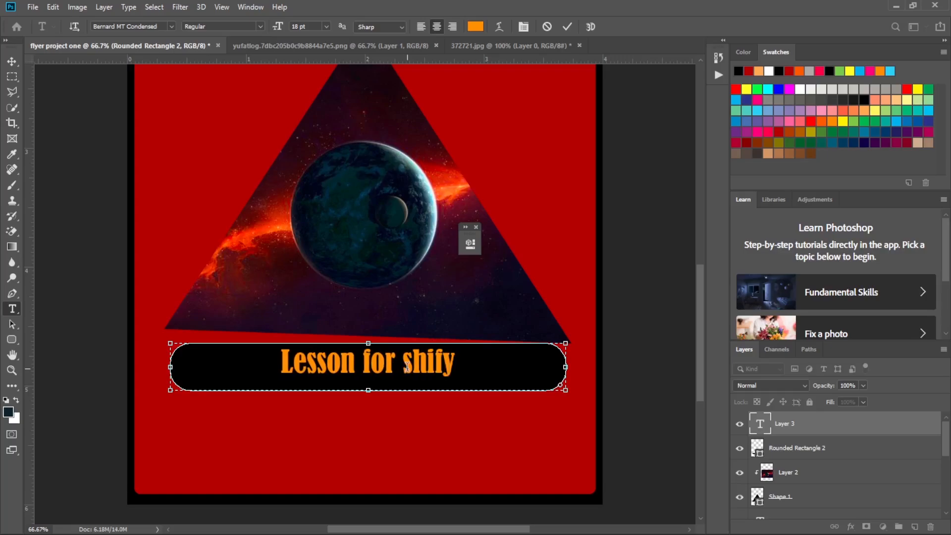
pyautogui.press('BackSpace')
pyautogui.press('BackSpace')
pyautogui.write('f')
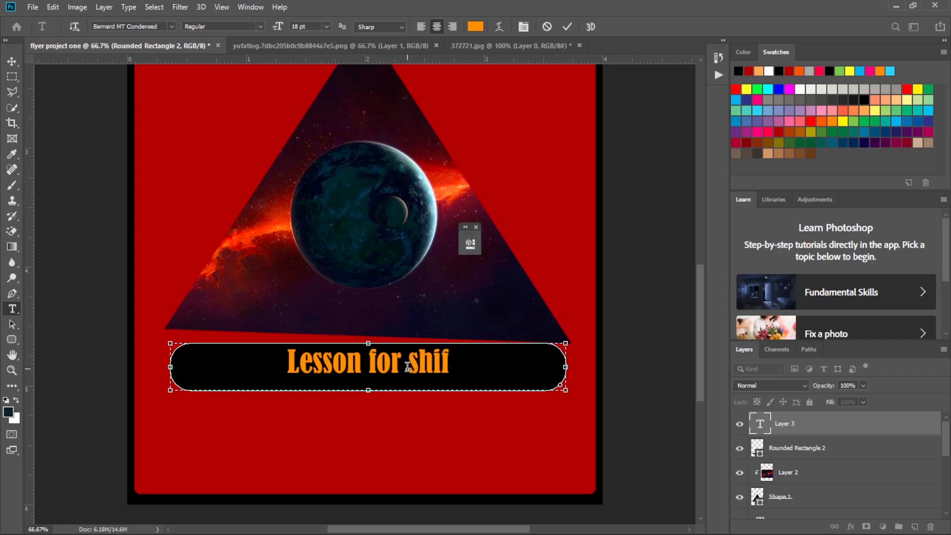
pyautogui.write('t')
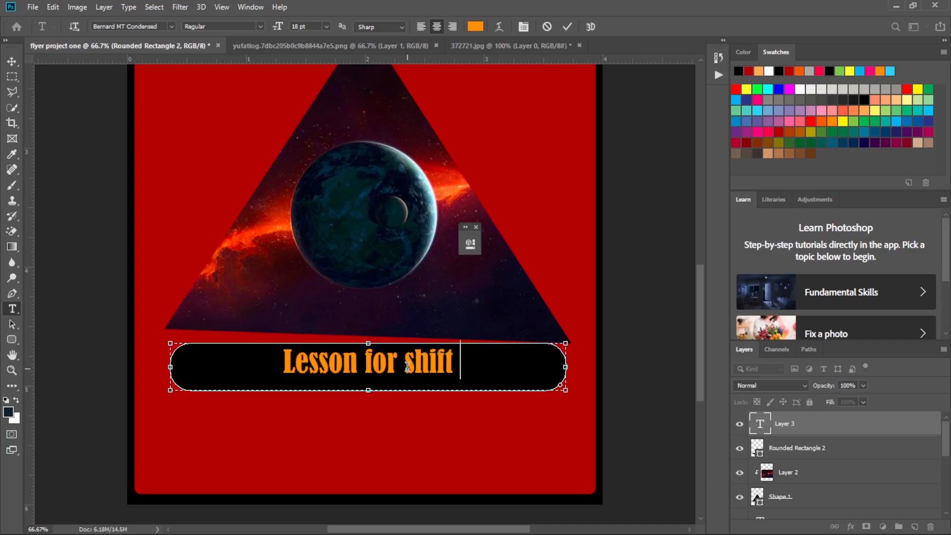
pyautogui.write(' 1')
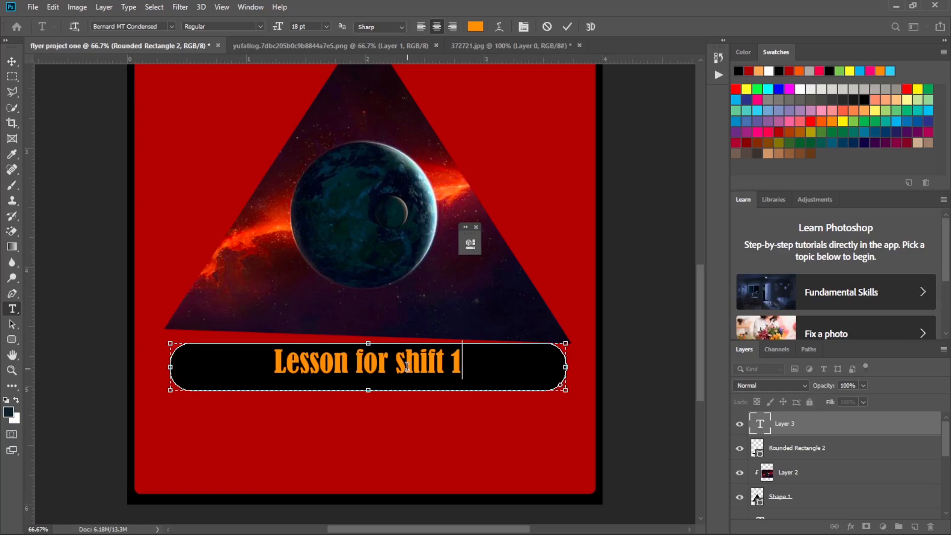
pyautogui.write('&')
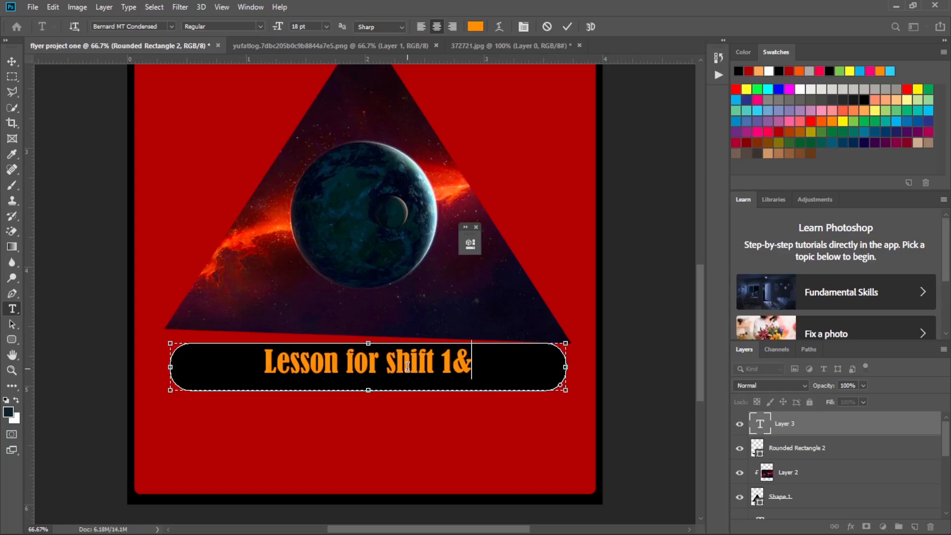
pyautogui.write('2')
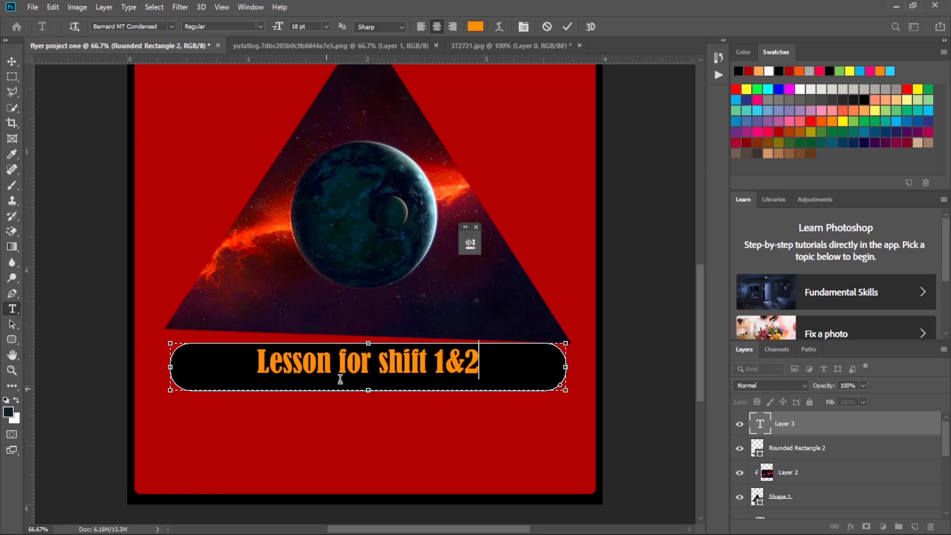
# Commit the lesson text and nudge it slightly down and left within the black bar.
pyautogui.click(18, 58)
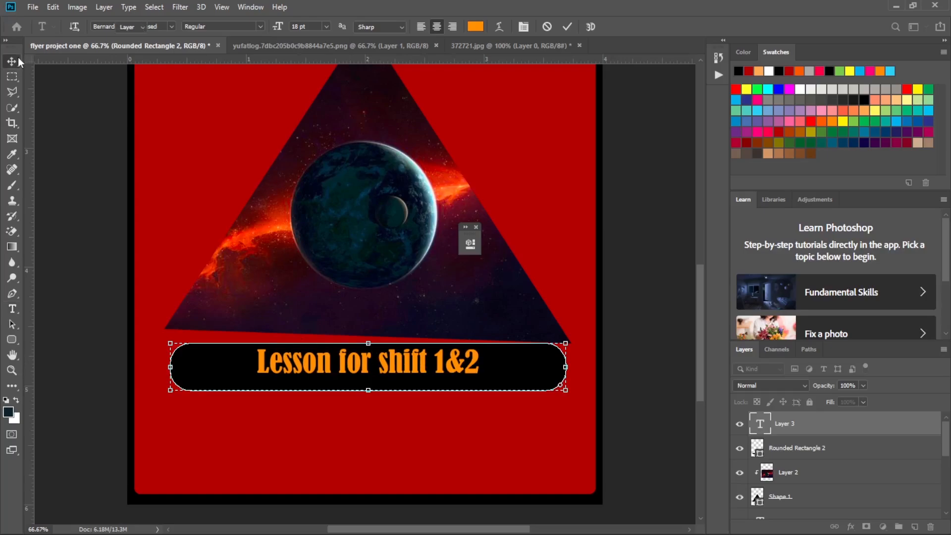
pyautogui.press('Down')
pyautogui.press('Down')
pyautogui.press('Down')
pyautogui.press('Down')
pyautogui.press('Down')
pyautogui.press('Down')
pyautogui.press('Down')
pyautogui.press('Down')
pyautogui.press('Down')
pyautogui.press('Down')
pyautogui.press('Down')
pyautogui.press('Down')
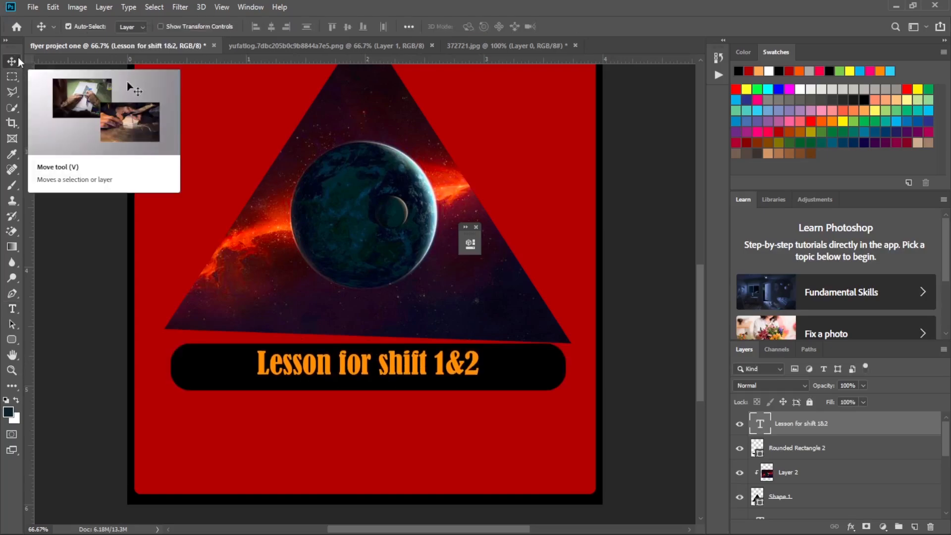
pyautogui.press('Left')
pyautogui.press('Left')
pyautogui.press('Left')
pyautogui.press('Left')
pyautogui.press('Left')
pyautogui.press('Left')
pyautogui.press('Left')
pyautogui.press('Left')
pyautogui.press('Left')
pyautogui.press('Left')
pyautogui.press('Left')
pyautogui.press('Left')
pyautogui.press('Left')
pyautogui.press('Left')
pyautogui.press('Left')
pyautogui.press('Left')
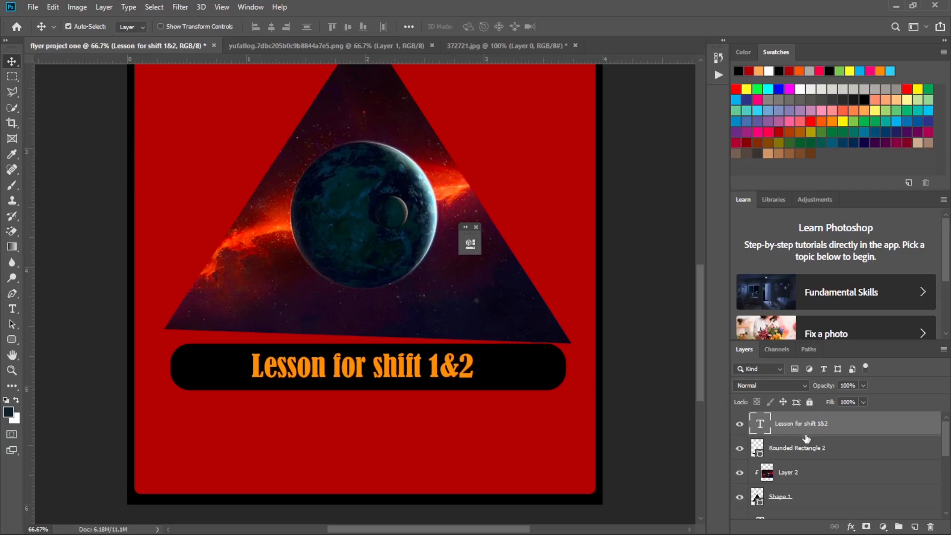
# Narrow the black rounded bar from both ends to about 64% width so it fits closely around the lesson text.
pyautogui.click(566, 373)
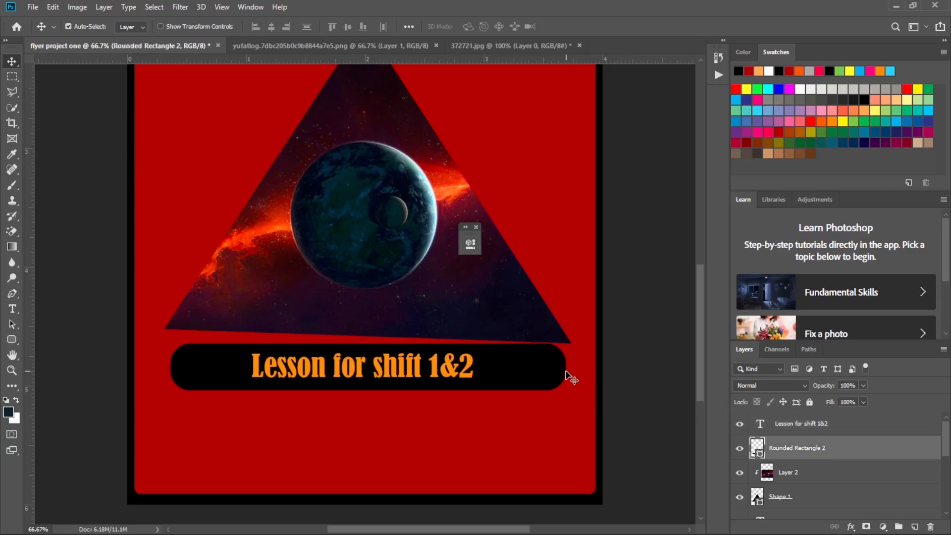
pyautogui.hotkey('ctrl', 't')
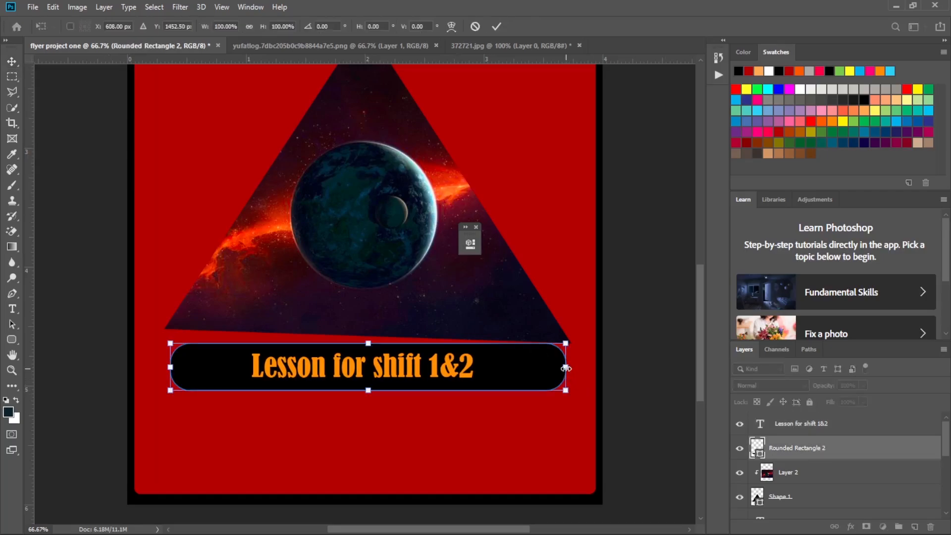
pyautogui.moveTo(566, 367); pyautogui.dragTo(489, 369)
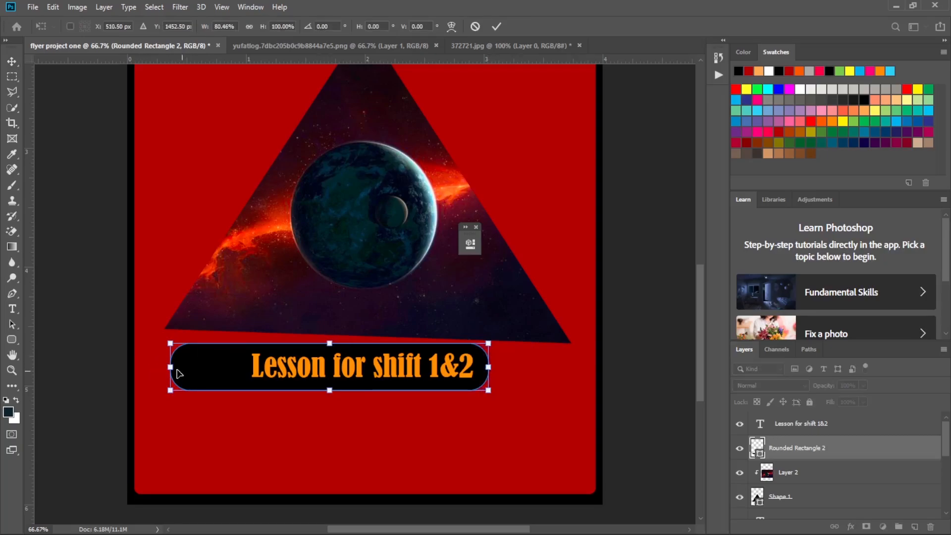
pyautogui.moveTo(173, 368); pyautogui.dragTo(237, 369)
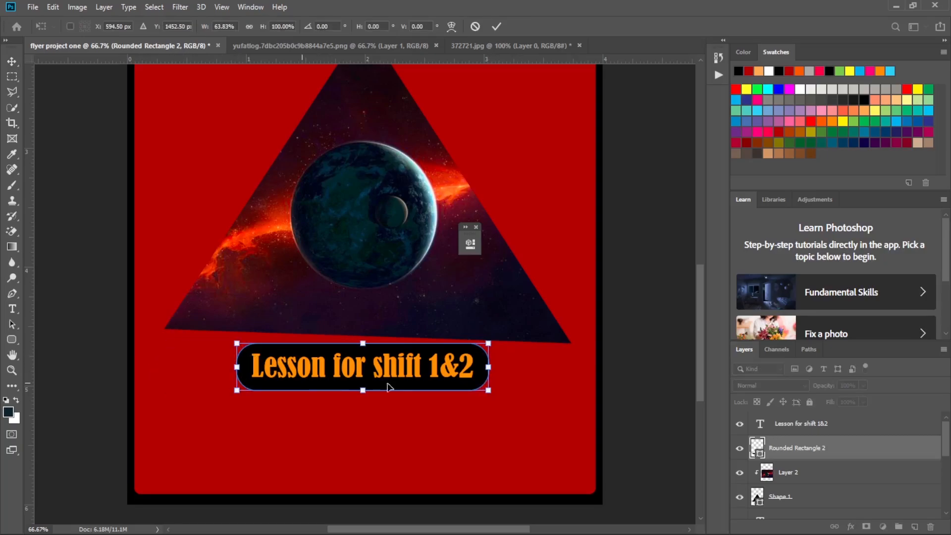
pyautogui.click(496, 26)
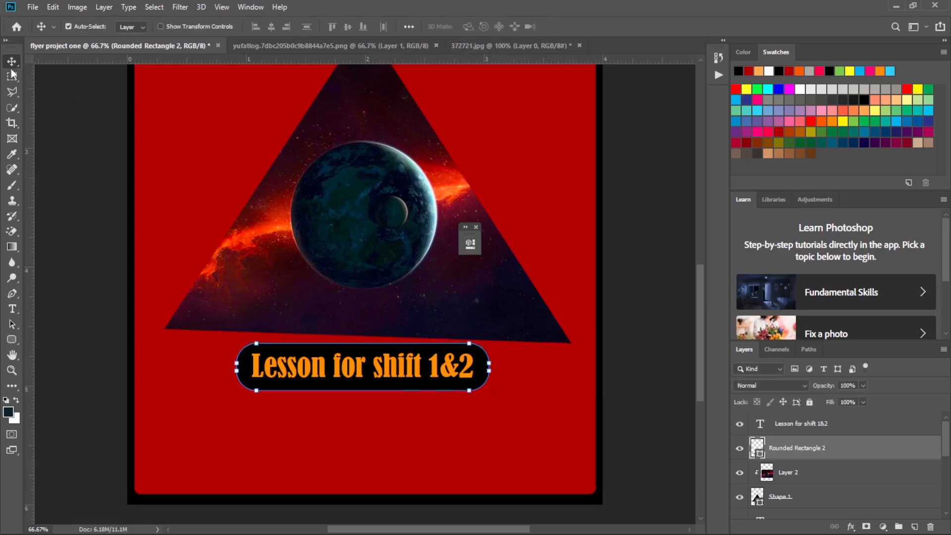
pyautogui.click(11, 312)
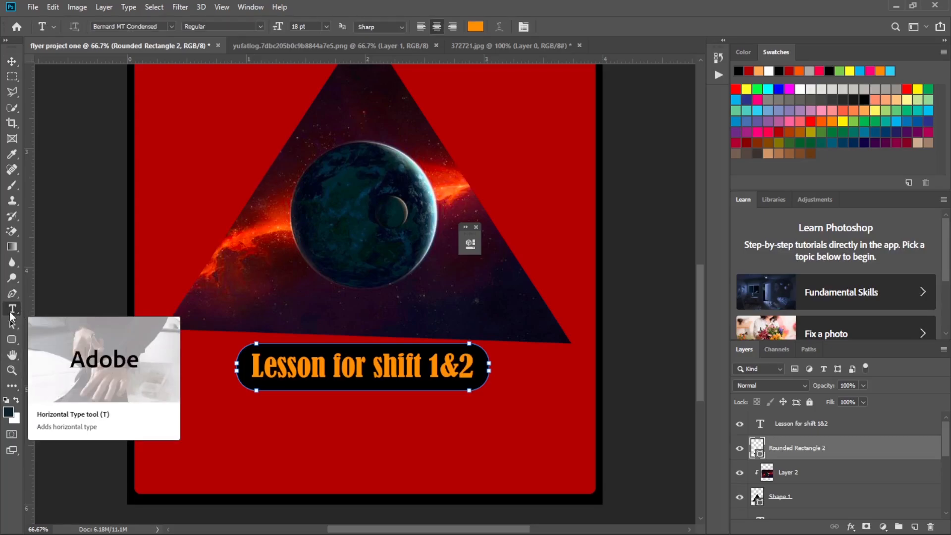
pyautogui.click(323, 370)
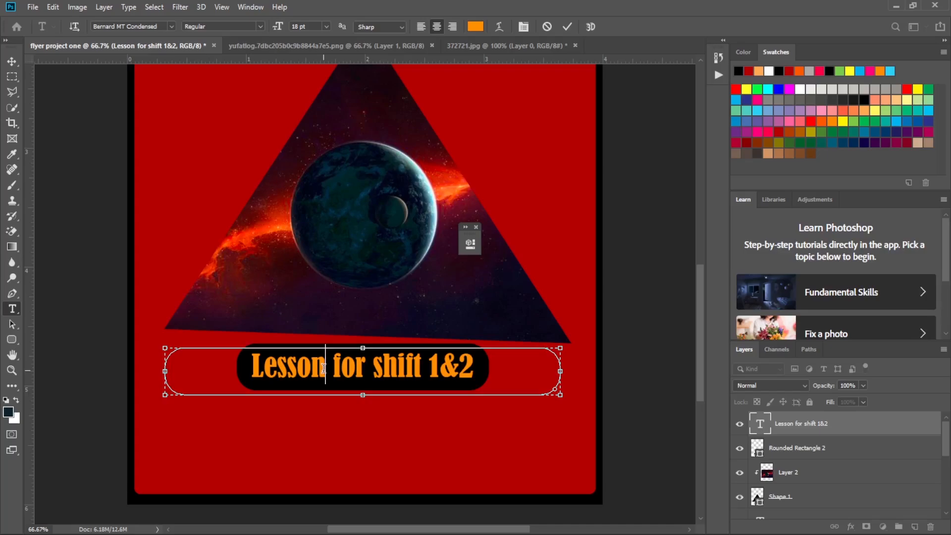
pyautogui.hotkey('ctrl', 'a')
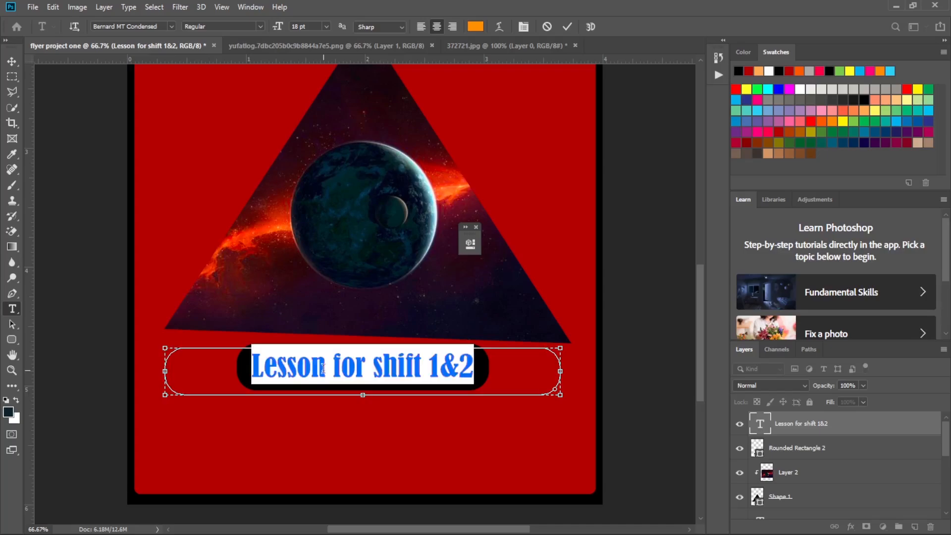
pyautogui.click(833, 425)
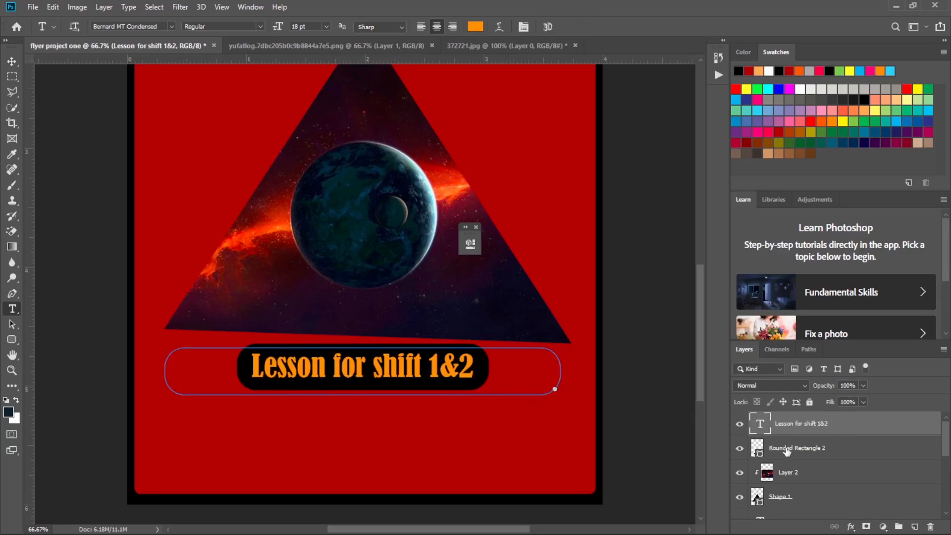
# Add a Gradient Overlay layer style to the "Lesson for shift 1&2" text layer.
pyautogui.doubleClick(851, 427)
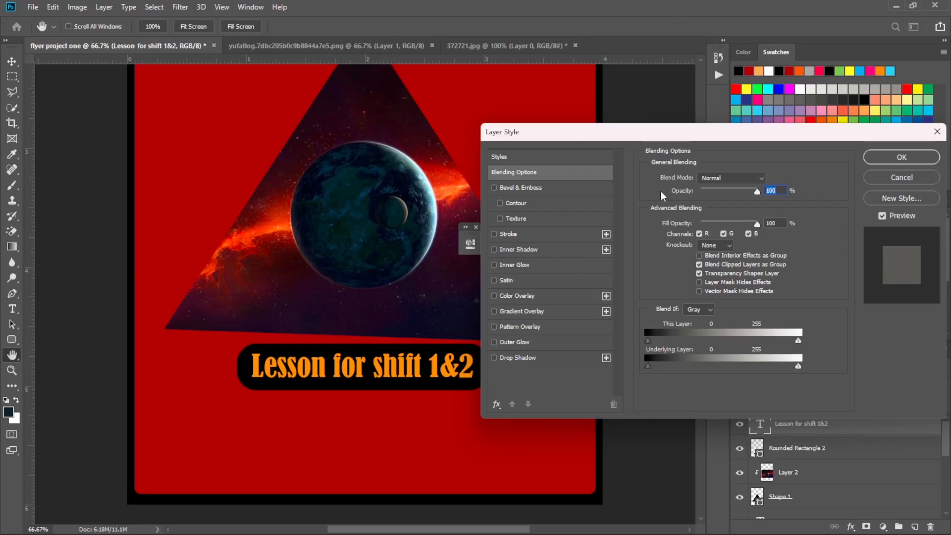
pyautogui.moveTo(746, 132); pyautogui.dragTo(746, 124)
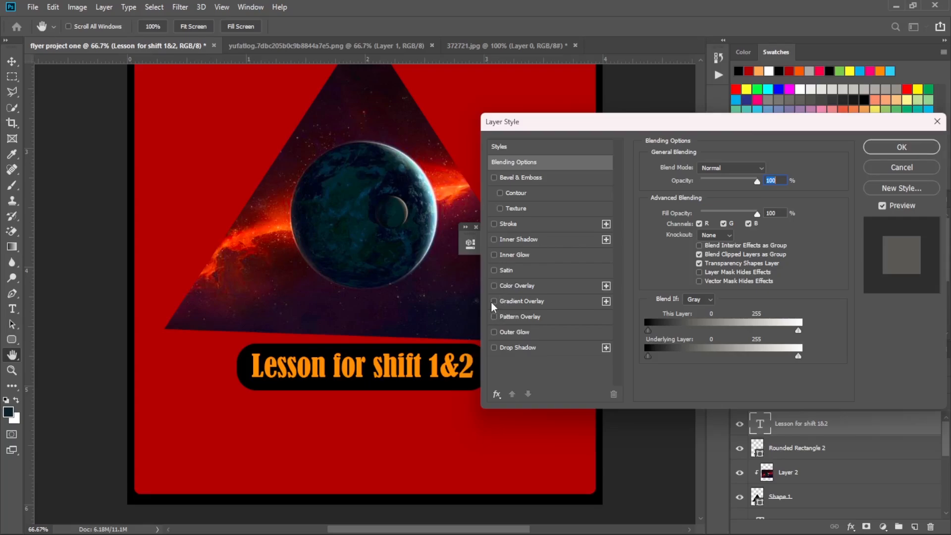
pyautogui.click(531, 302)
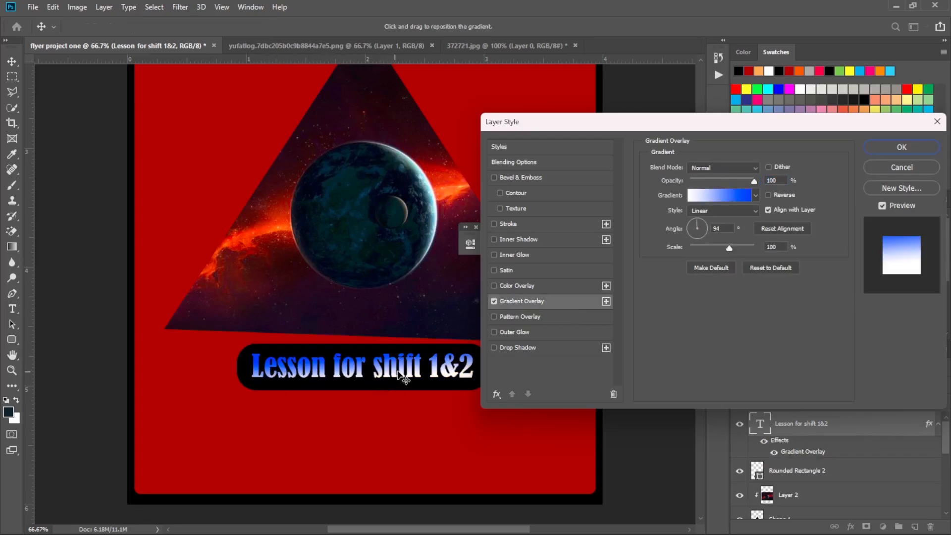
# Edit the lesson text's overlay gradient and use white (ffffff) for its starting colour stop.
pyautogui.click(735, 195)
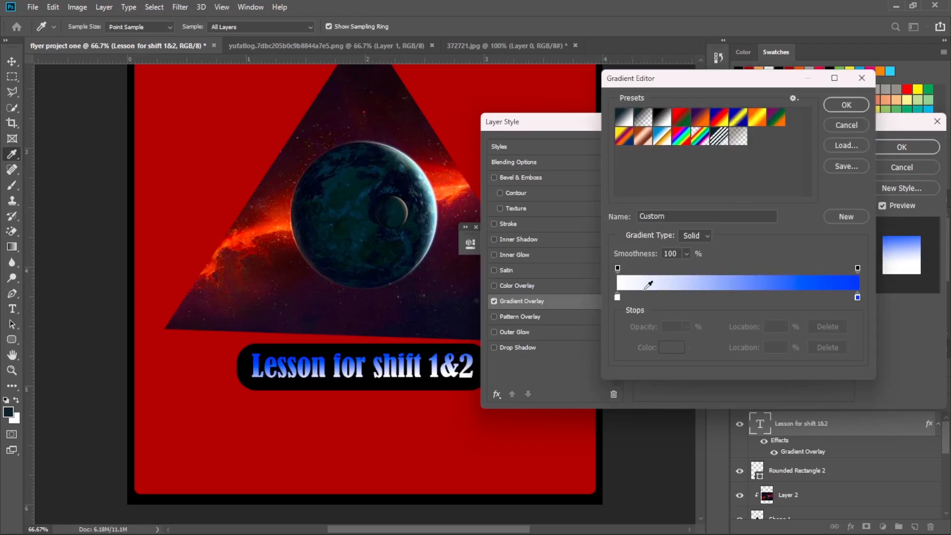
pyautogui.click(617, 298)
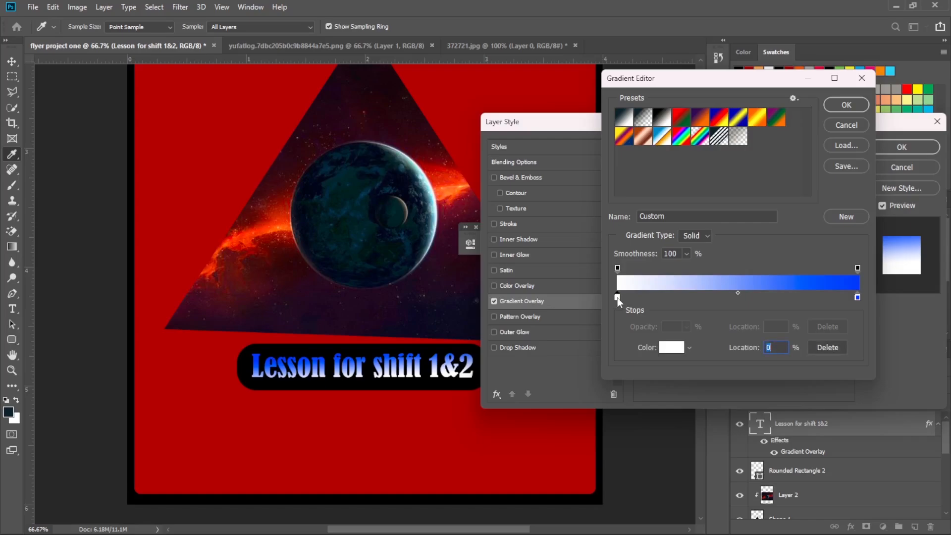
pyautogui.click(669, 349)
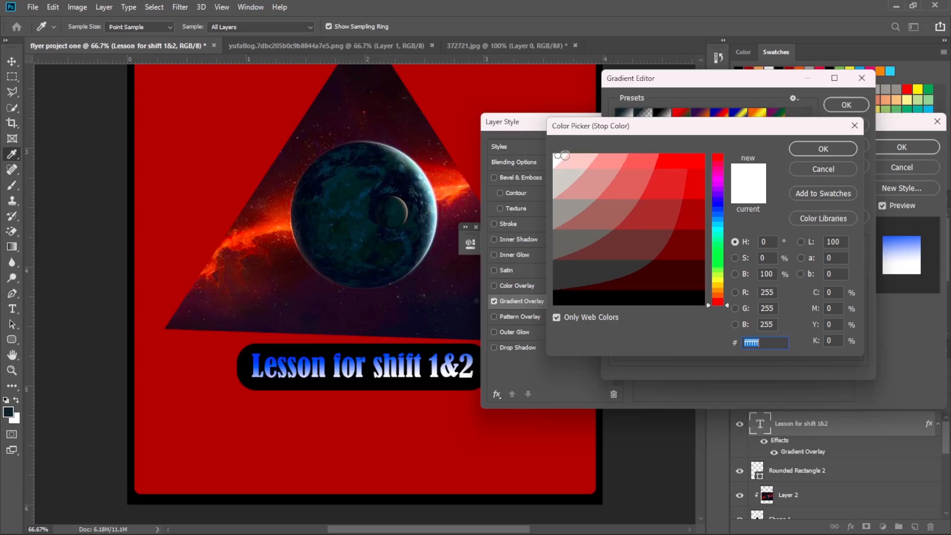
pyautogui.click(841, 150)
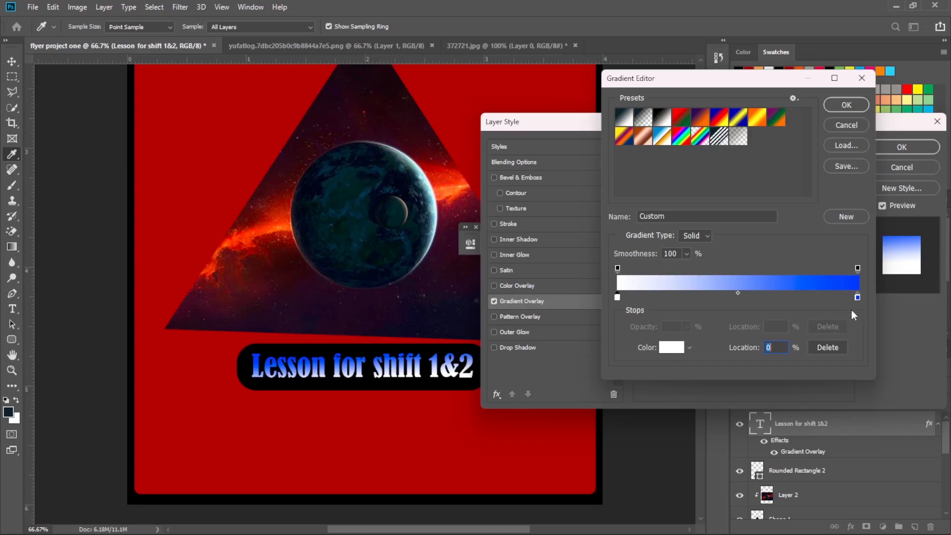
# Change the gradient's end colour stop to dark red and accept the white-to-red gradient.
pyautogui.click(858, 297)
pyautogui.click(670, 347)
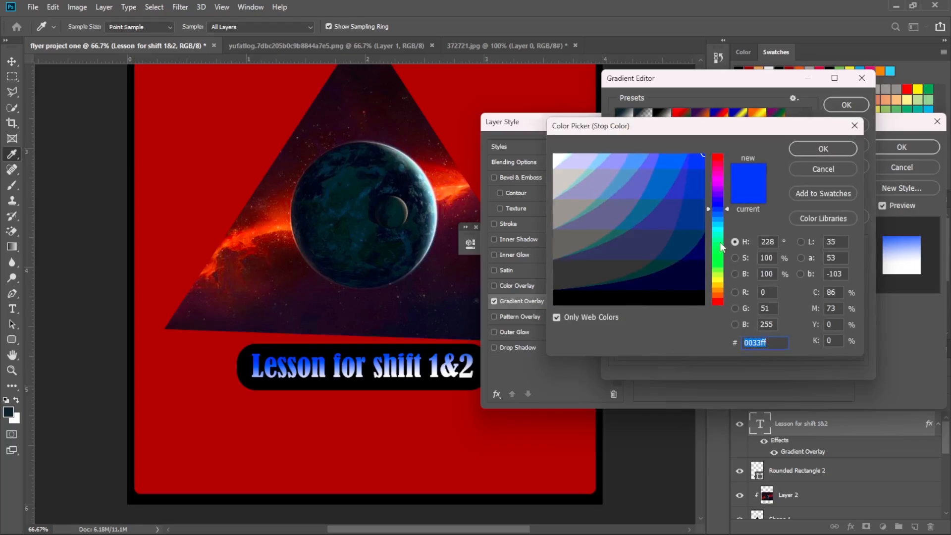
pyautogui.click(718, 284)
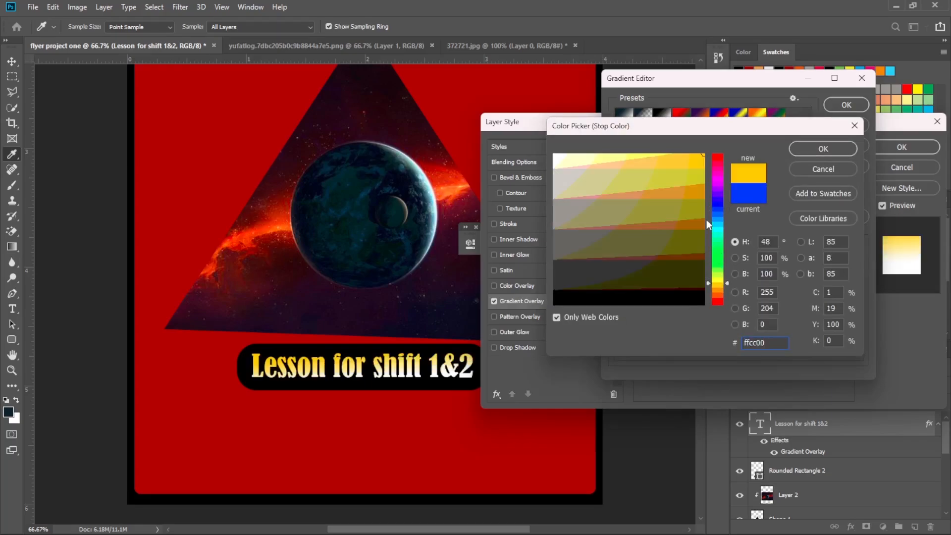
pyautogui.click(696, 195)
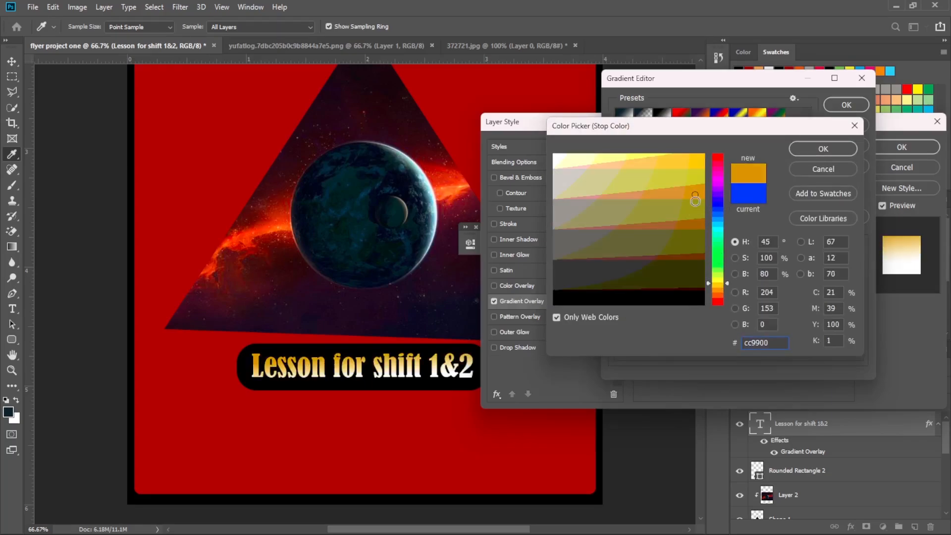
pyautogui.click(697, 224)
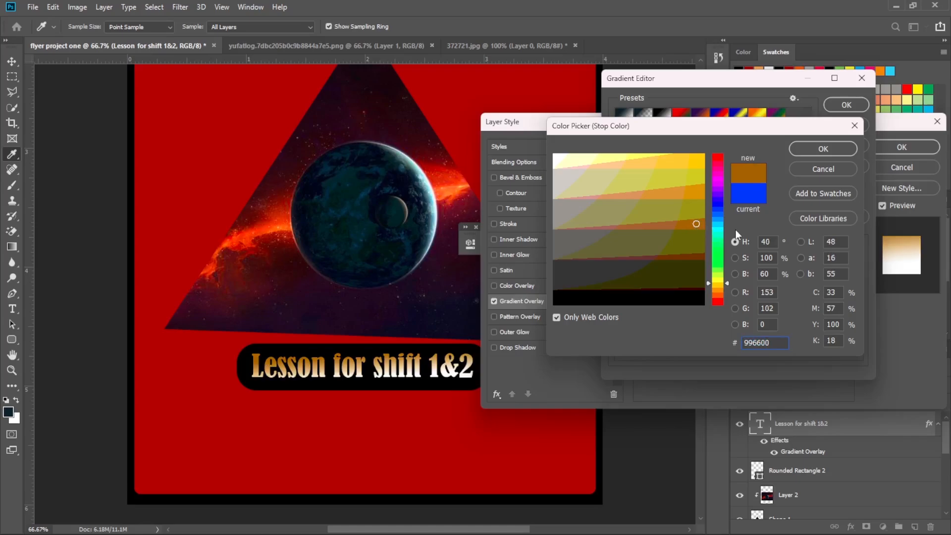
pyautogui.click(716, 228)
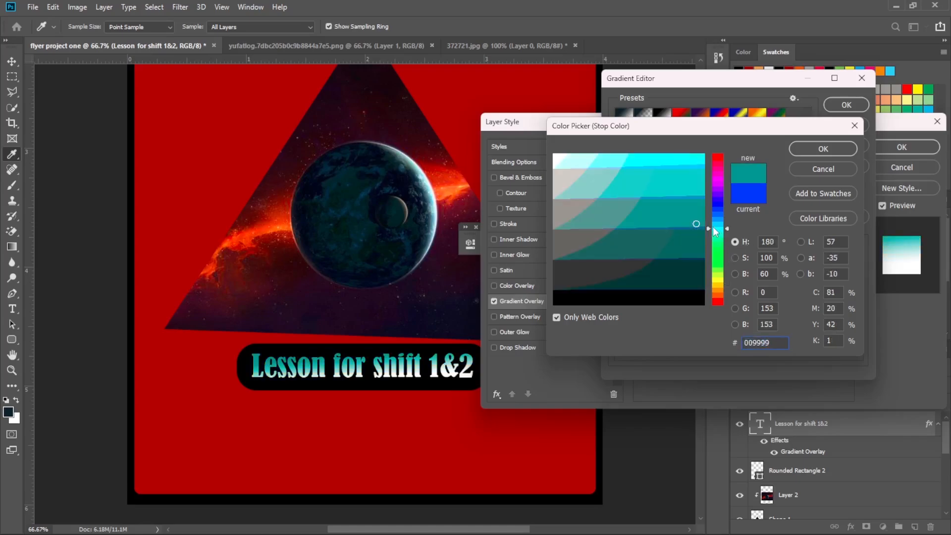
pyautogui.click(716, 204)
pyautogui.click(720, 164)
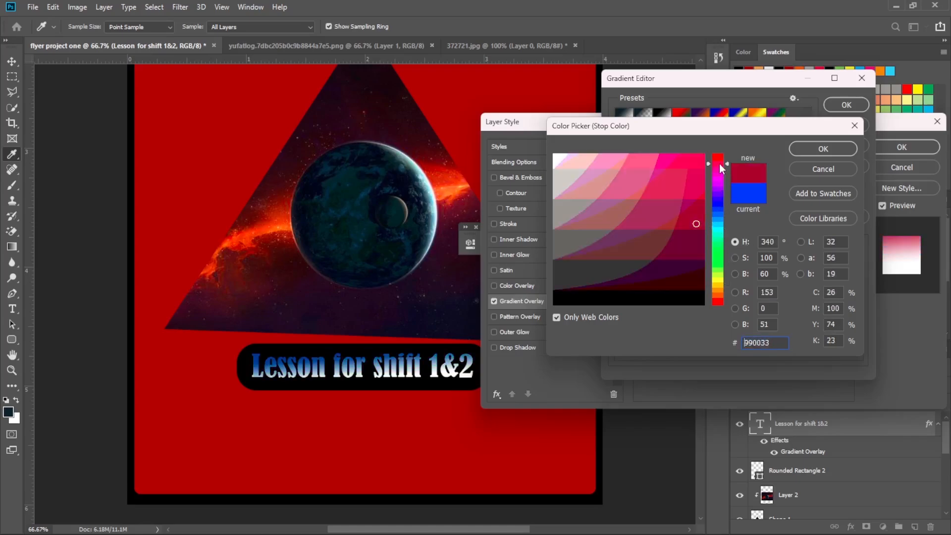
pyautogui.click(721, 157)
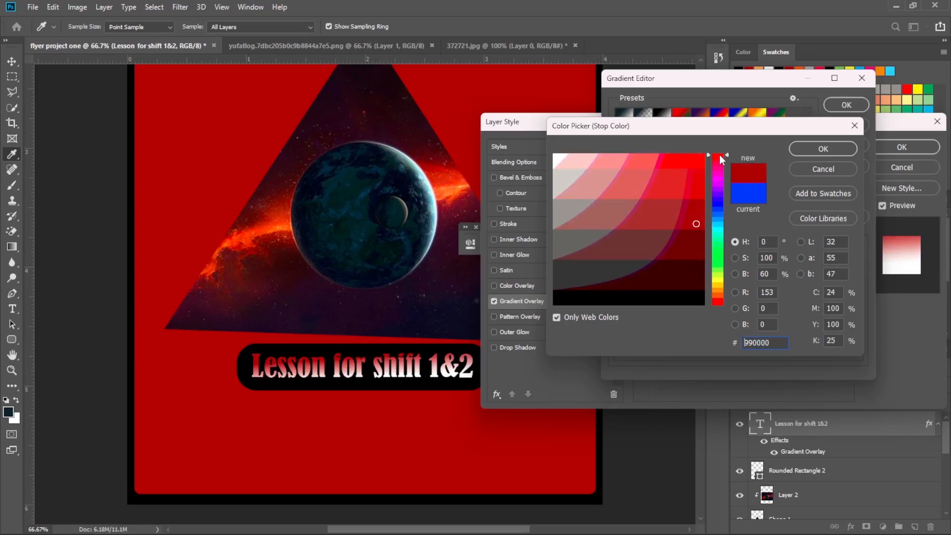
pyautogui.click(721, 157)
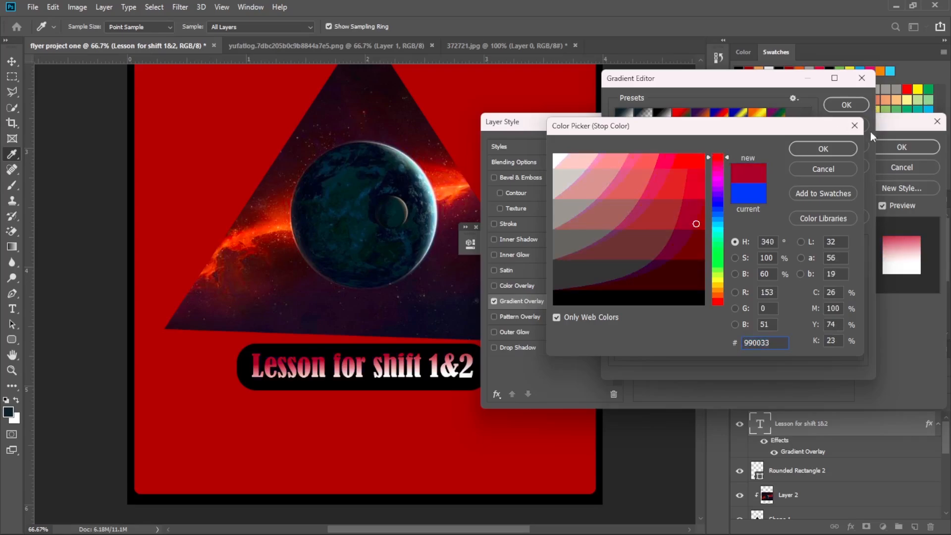
pyautogui.click(721, 157)
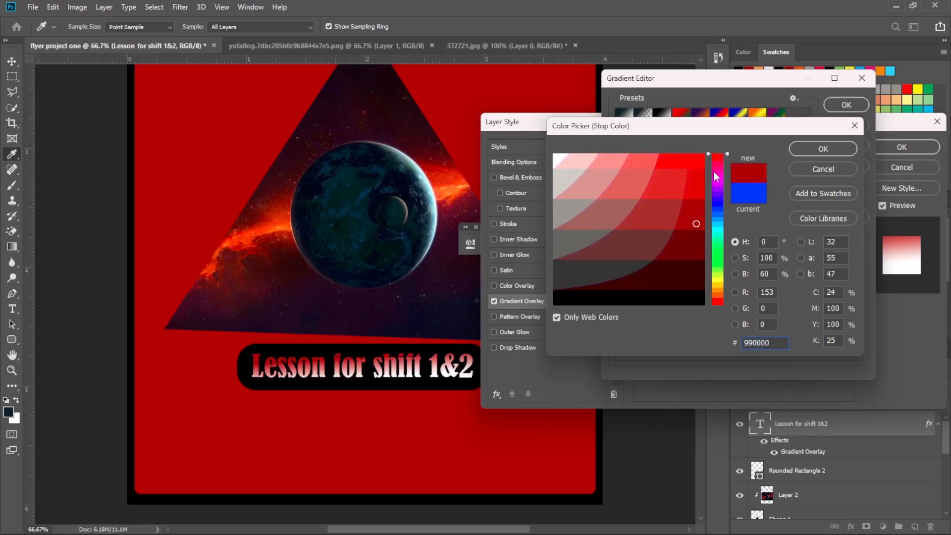
pyautogui.click(840, 153)
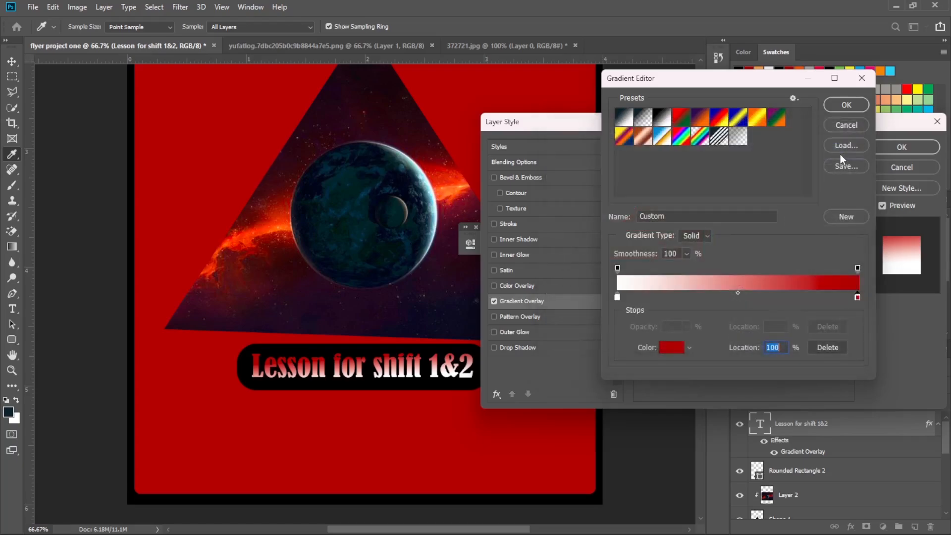
pyautogui.click(847, 105)
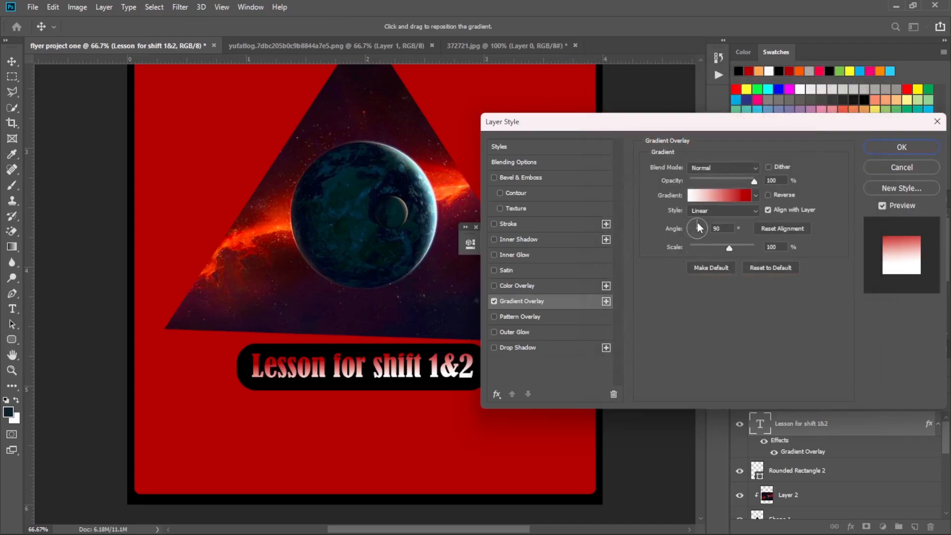
# Try the linear gradient overlay on the lesson text at angles of 111° and 90°.
pyautogui.moveTo(698, 226); pyautogui.dragTo(699, 225)
pyautogui.click(713, 211)
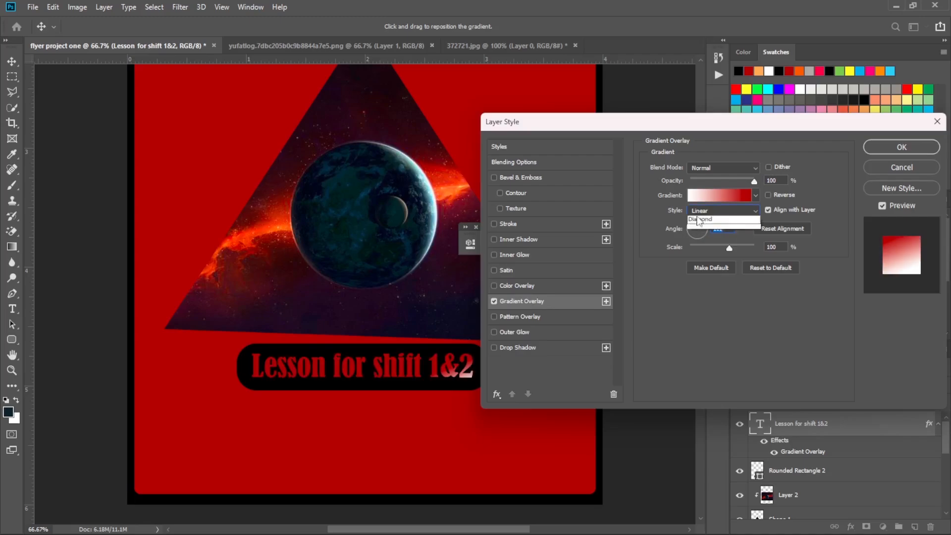
pyautogui.click(671, 310)
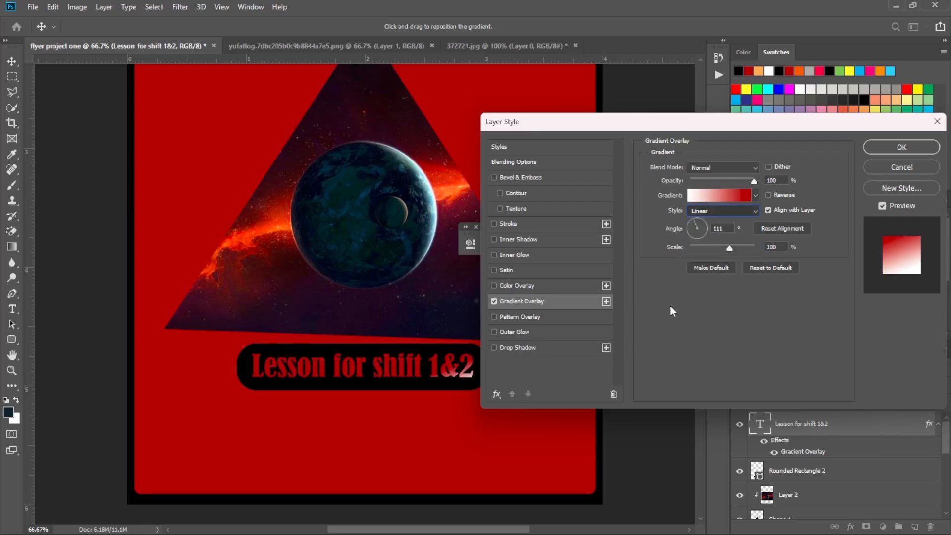
pyautogui.click(697, 215)
pyautogui.click(689, 325)
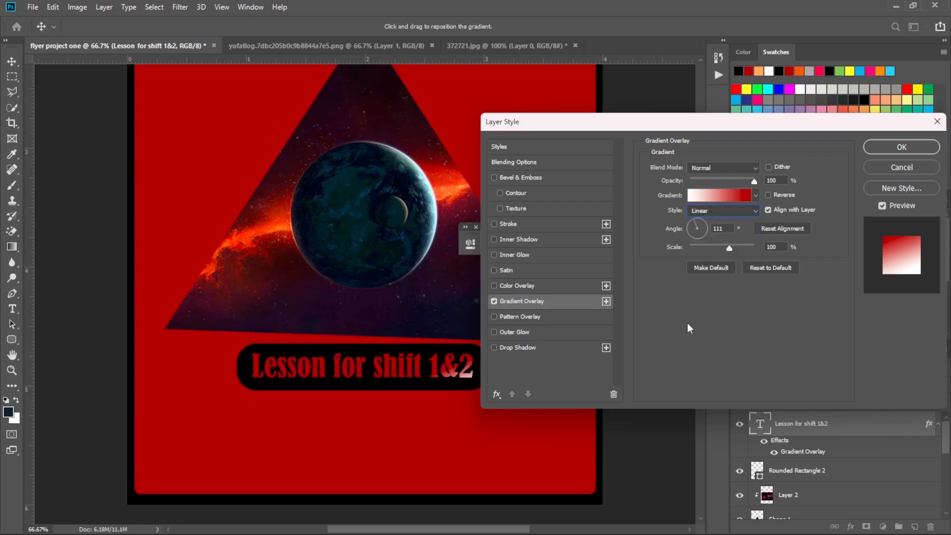
pyautogui.click(698, 222)
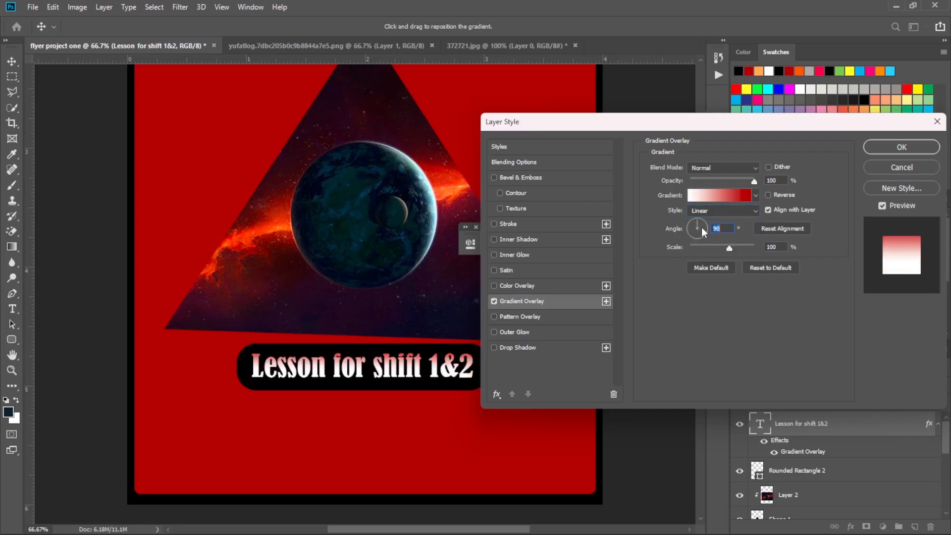
# Try other directions for the linear gradient on the lesson text, including -49°, -108°, 163° and 120°.
pyautogui.click(706, 232)
pyautogui.click(704, 237)
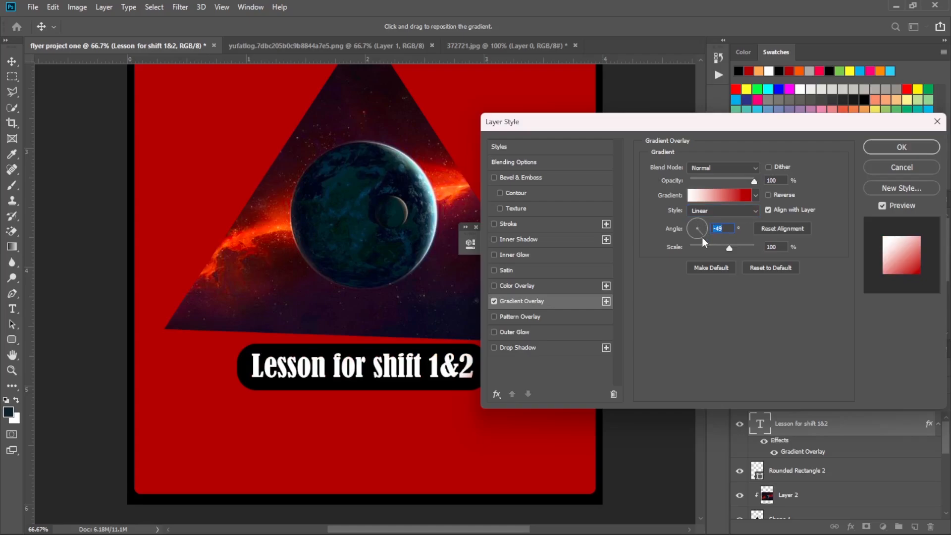
pyautogui.click(701, 237)
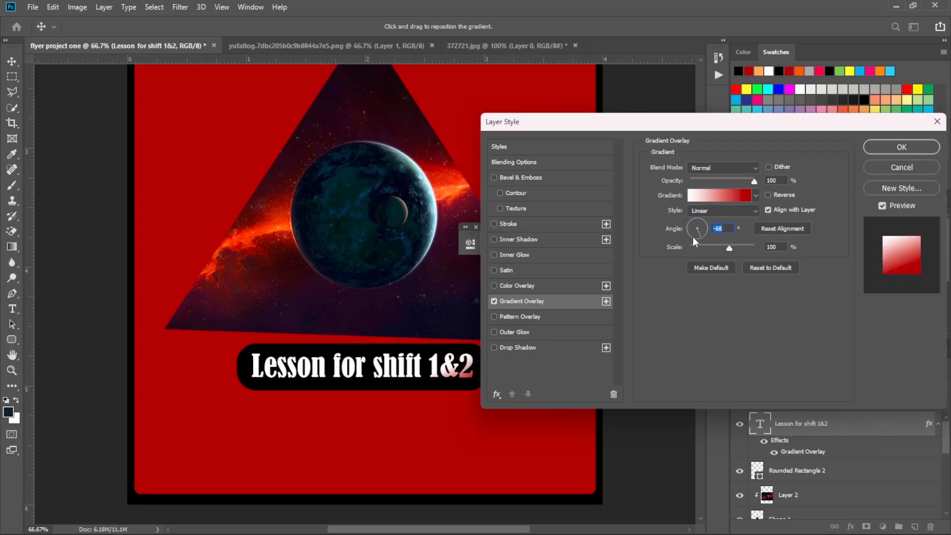
pyautogui.click(693, 236)
pyautogui.click(698, 239)
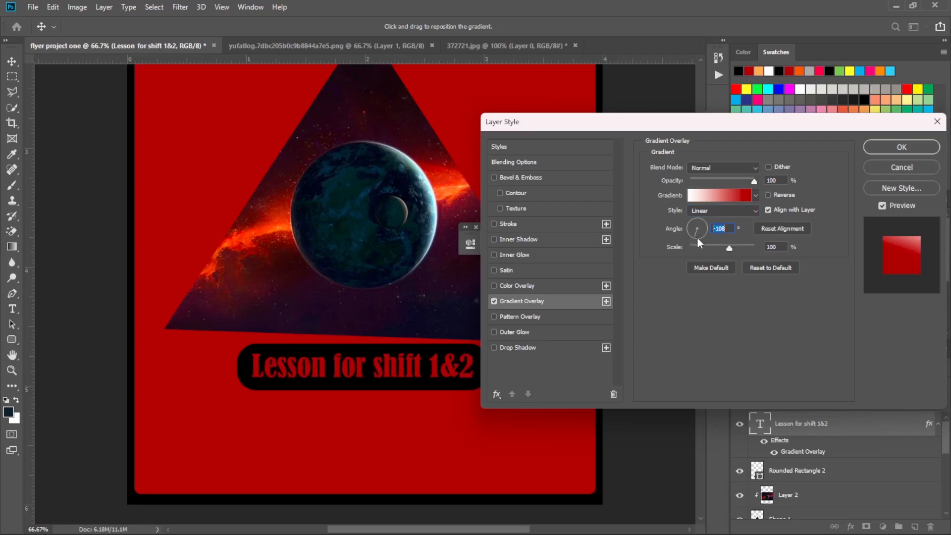
pyautogui.click(697, 240)
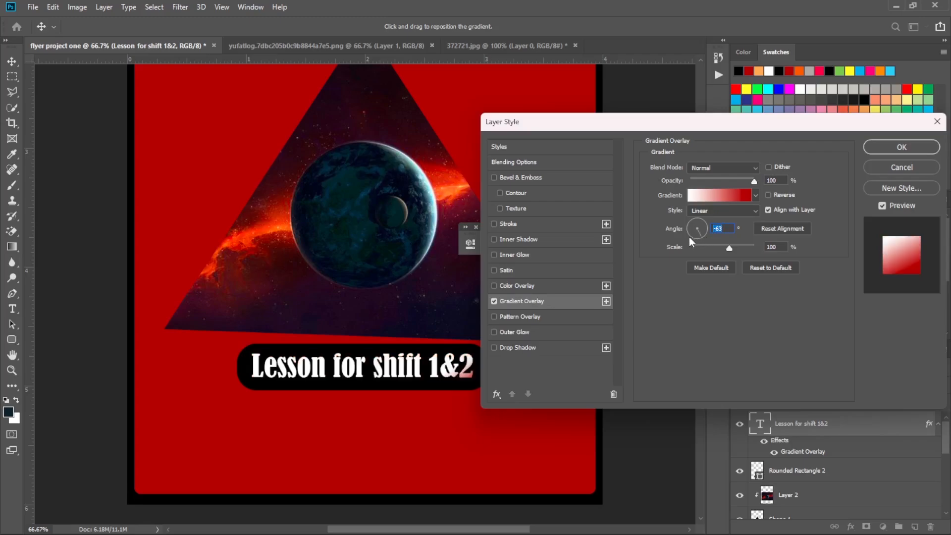
pyautogui.click(688, 237)
pyautogui.click(687, 231)
pyautogui.click(690, 228)
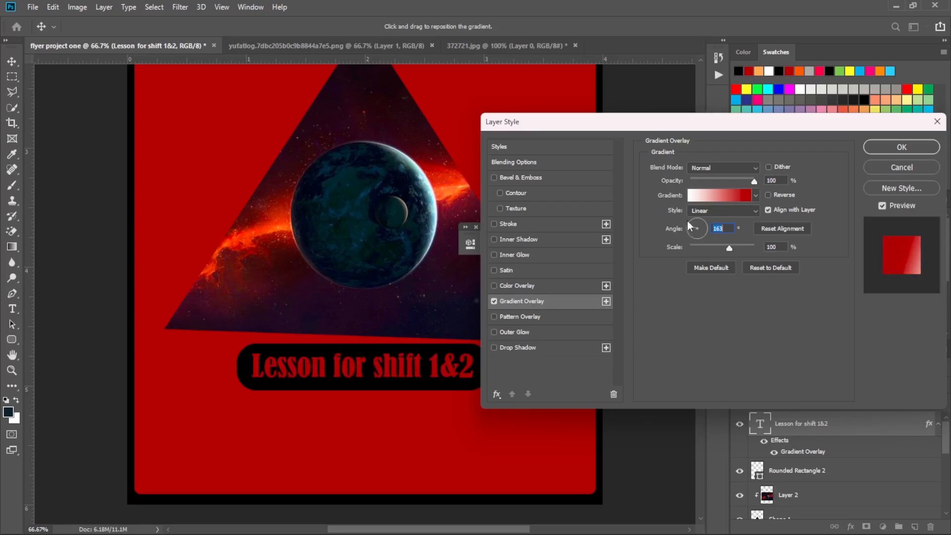
pyautogui.click(692, 225)
pyautogui.click(693, 226)
pyautogui.click(694, 225)
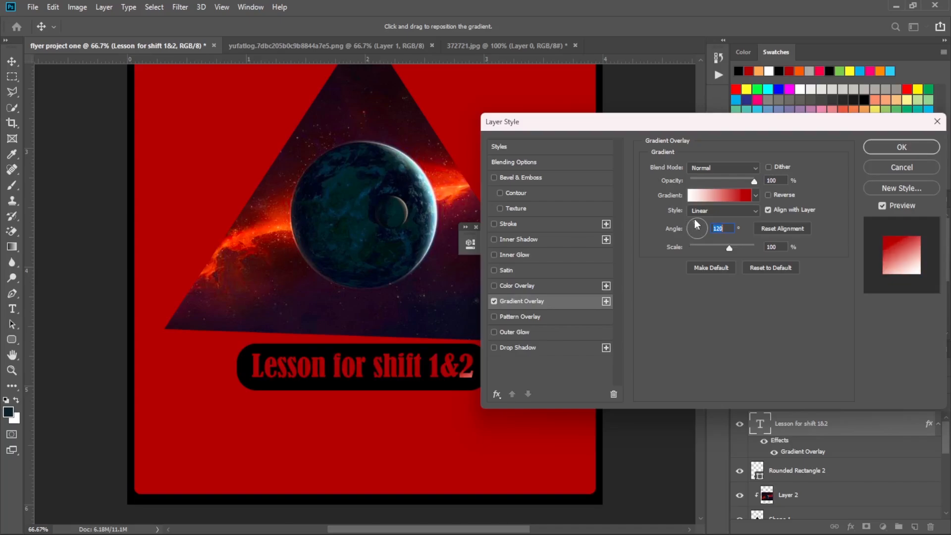
pyautogui.click(697, 224)
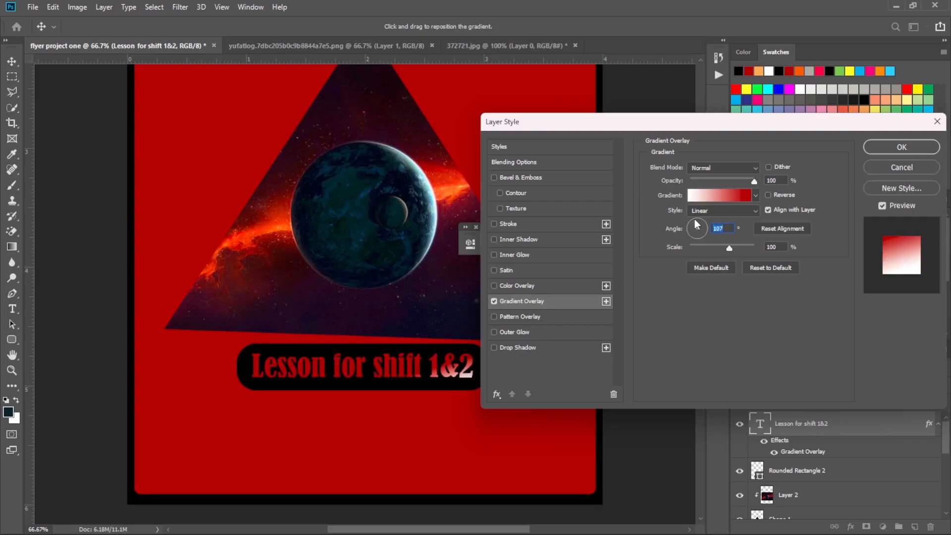
pyautogui.click(699, 211)
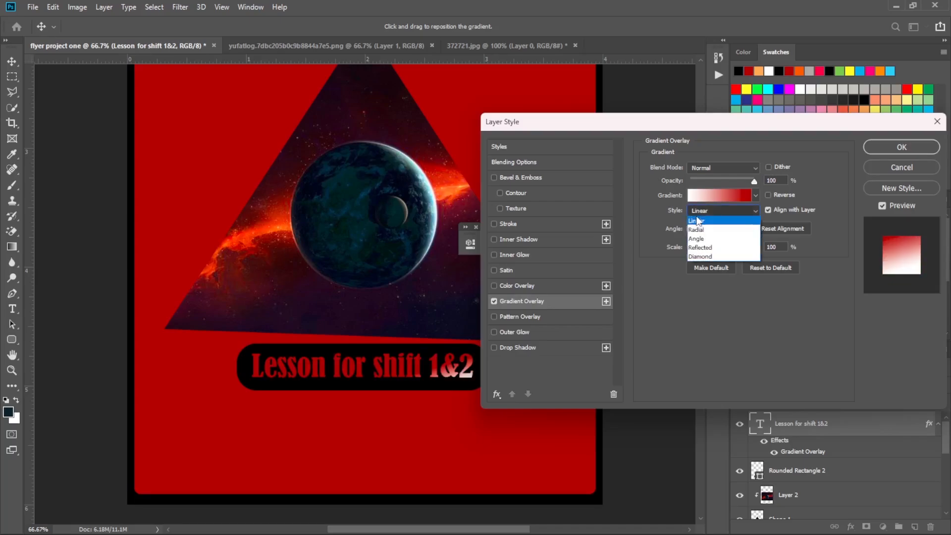
pyautogui.click(656, 253)
# Try gradient overlay angles of 86°, 80°, 85° and 90° on the lesson text.
pyautogui.click(698, 227)
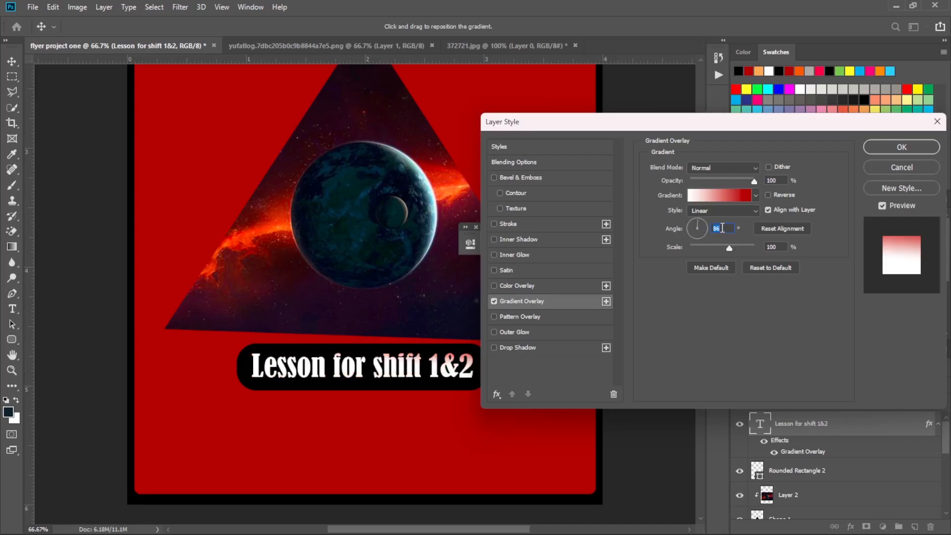
pyautogui.press('BackSpace')
pyautogui.write('80')
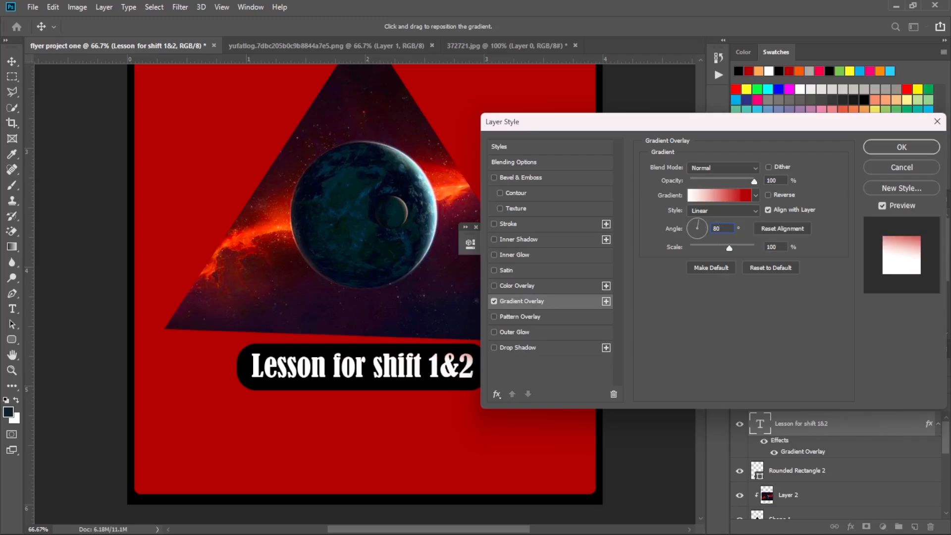
pyautogui.press('BackSpace')
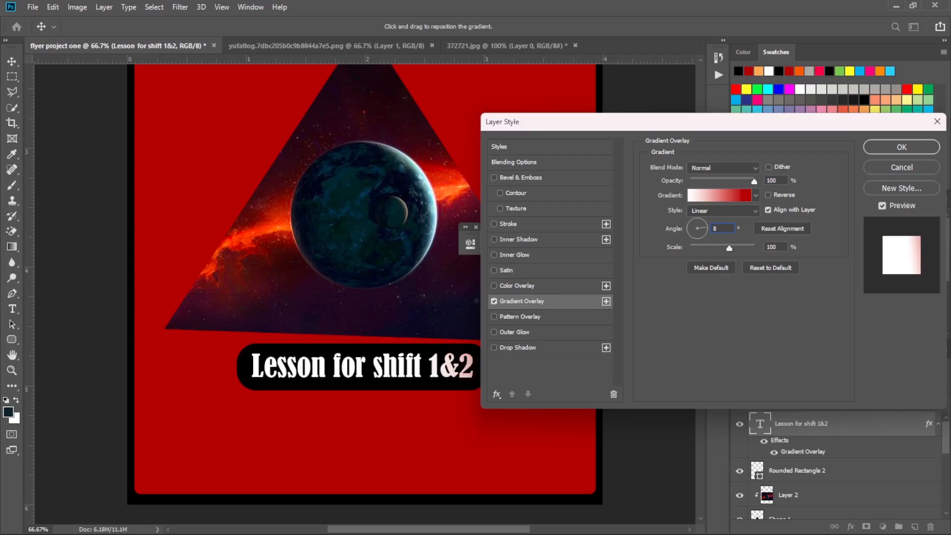
pyautogui.write('5')
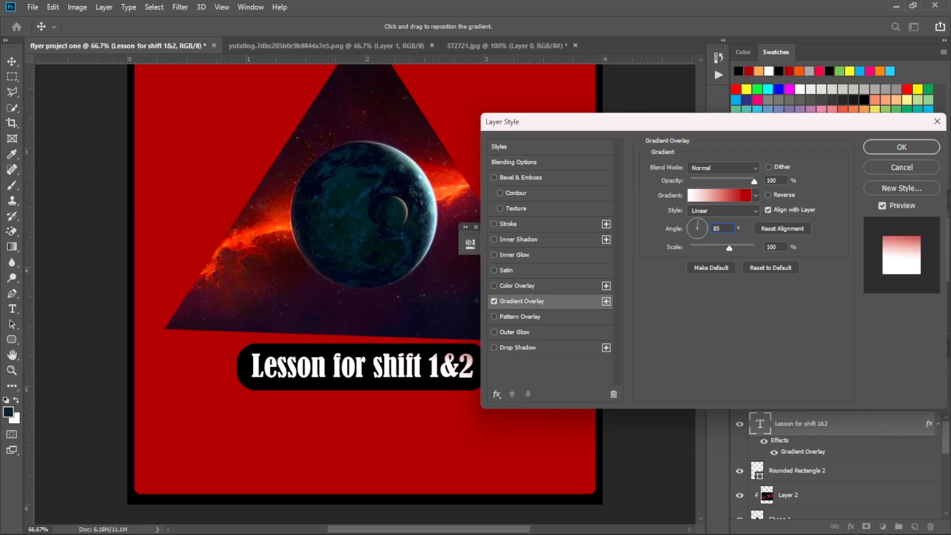
pyautogui.press('BackSpace')
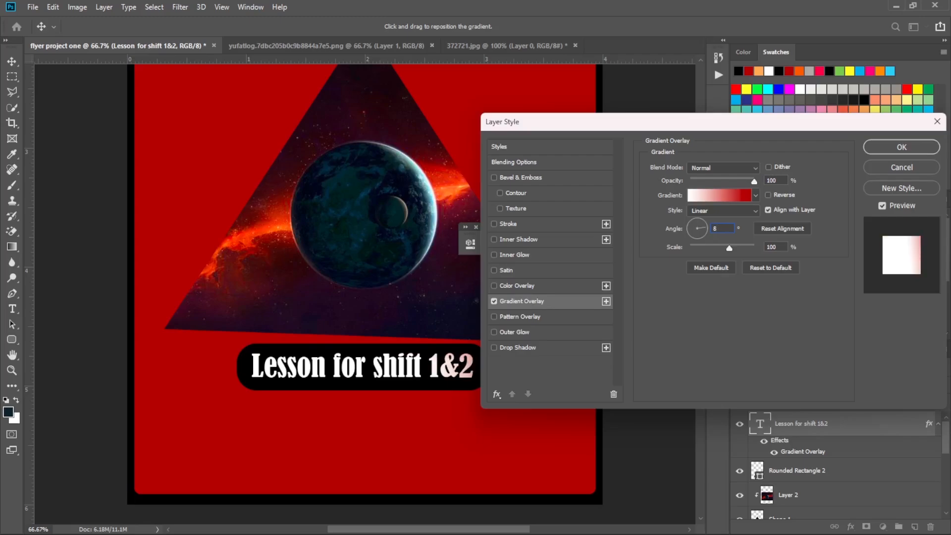
pyautogui.write('90')
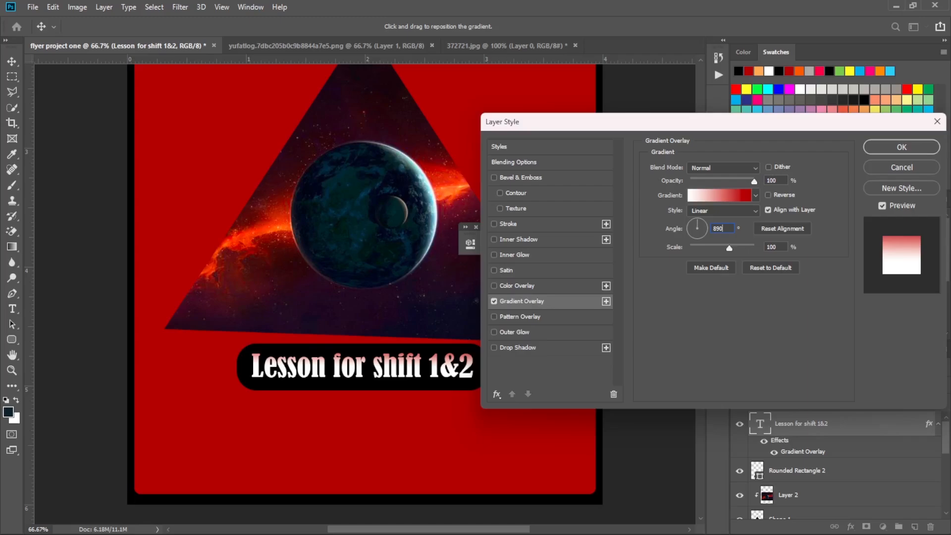
pyautogui.press('BackSpace')
pyautogui.press('BackSpace')
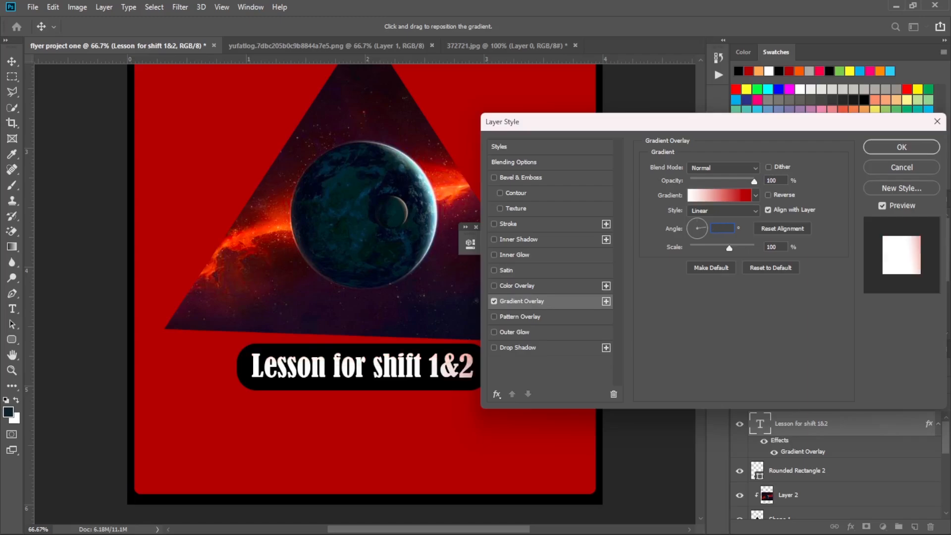
pyautogui.write('90')
pyautogui.press('BackSpace')
# Dismiss the invalid angle entry and set the gradient overlay's angle to 107°.
pyautogui.click(700, 226)
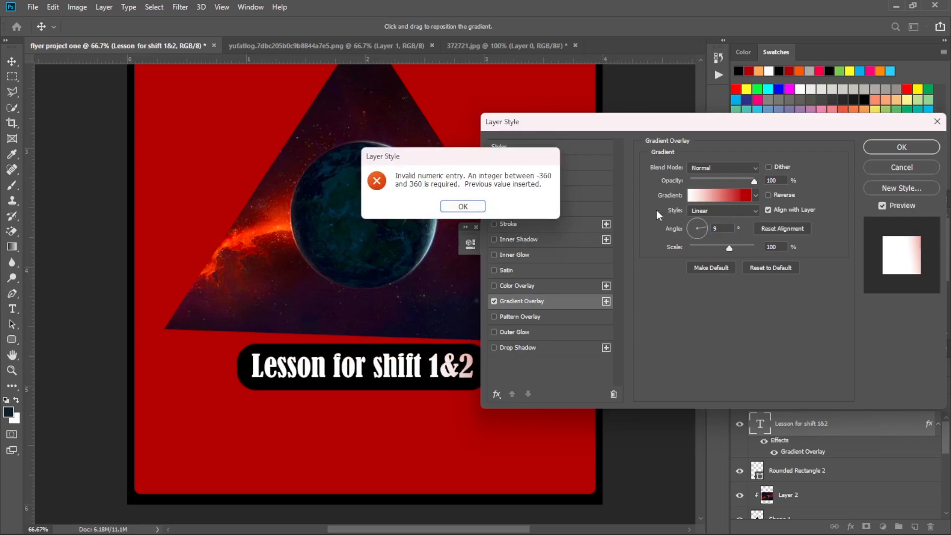
pyautogui.click(463, 206)
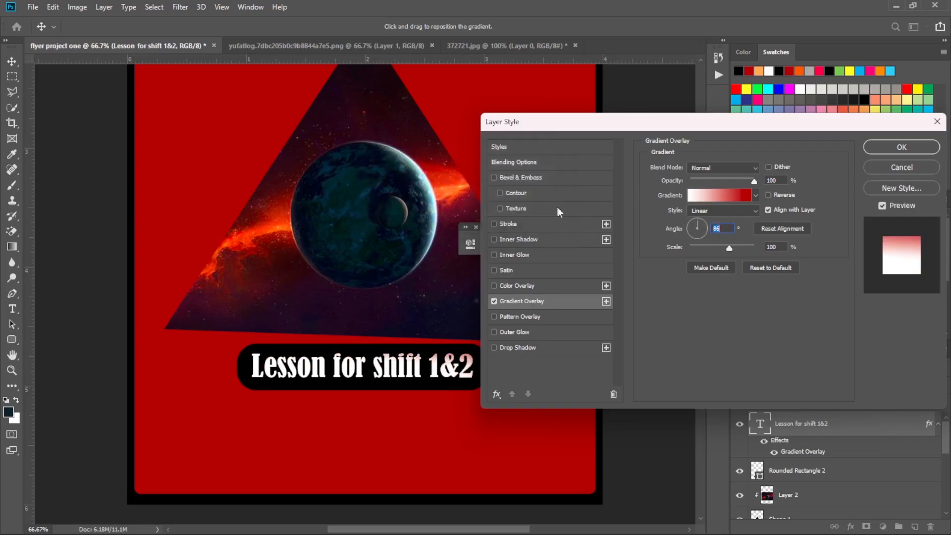
pyautogui.click(697, 227)
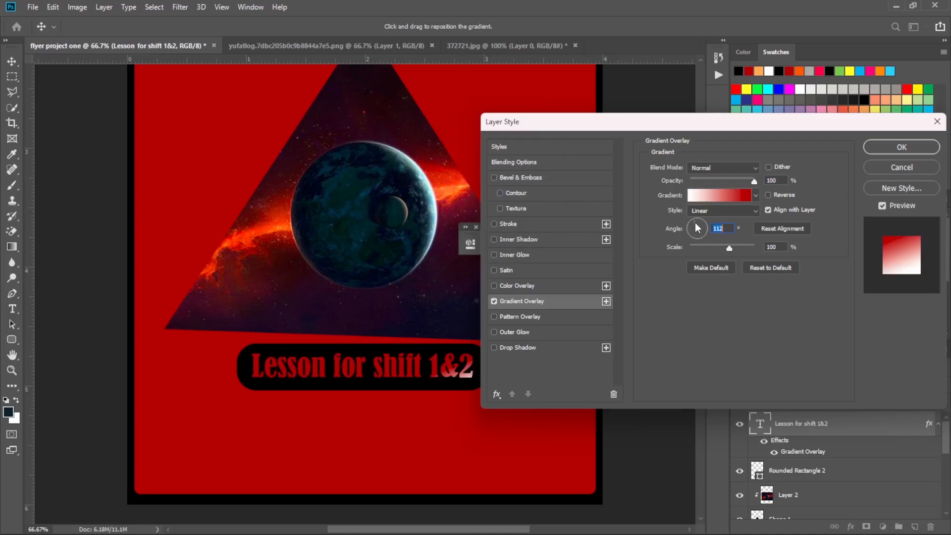
pyautogui.click(698, 225)
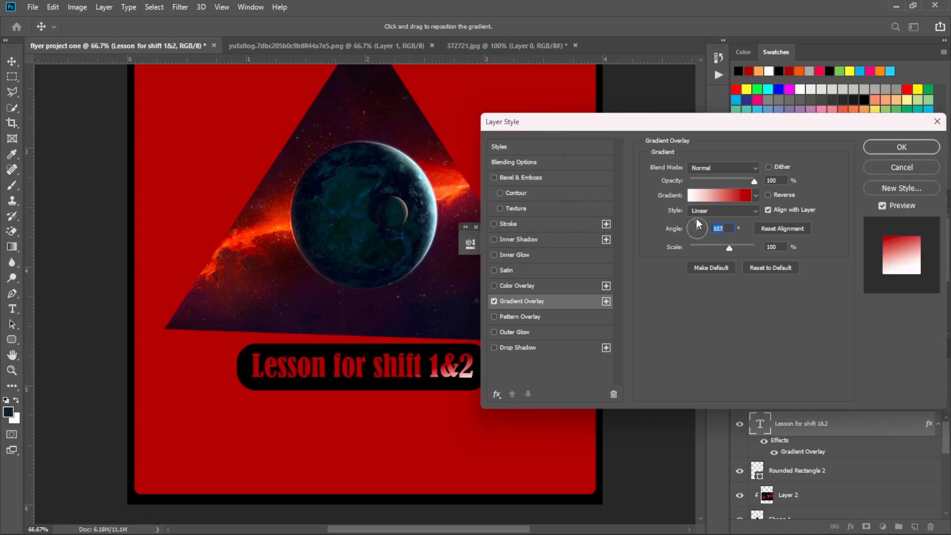
# Set the lesson text's gradient overlay angle to 97° and apply the layer style.
pyautogui.hotkey('shift', 'Down')
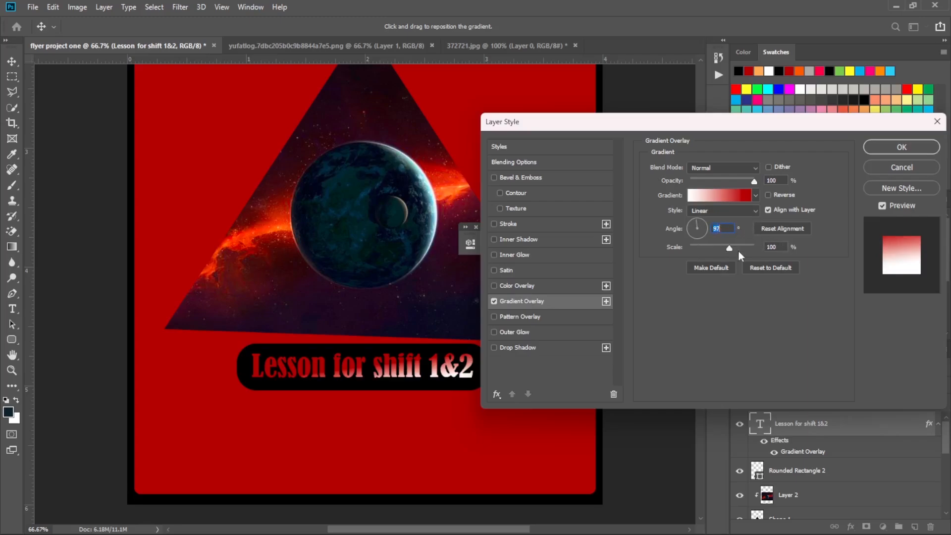
pyautogui.click(911, 150)
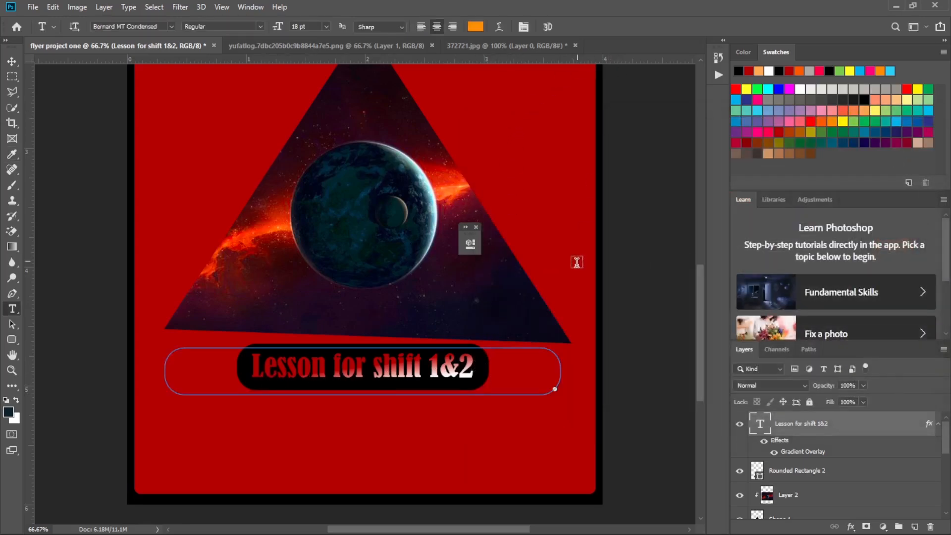
# Draw a black rectangle about 1163 × 92 px across the red area near the flyer's lower edge and start a text box inside it.
pyautogui.scroll(-3, 575, 261)
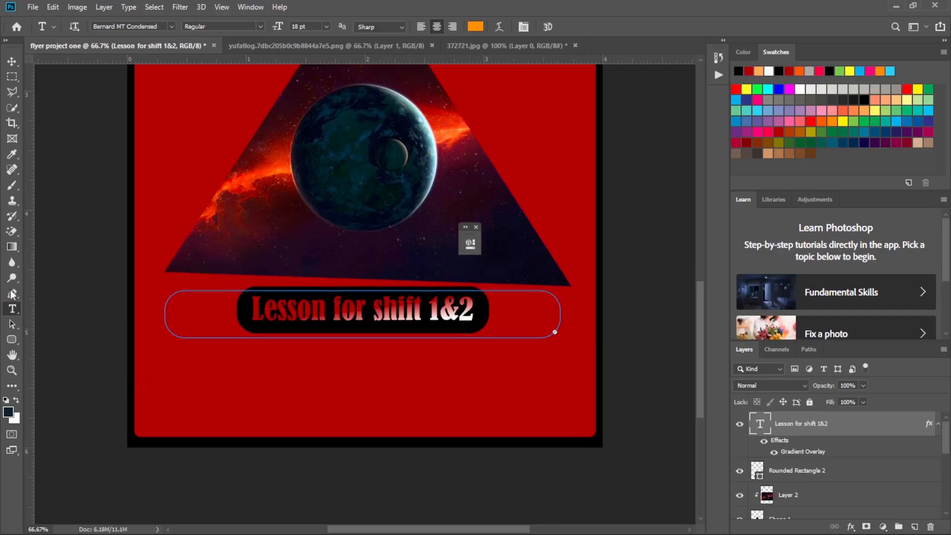
pyautogui.click(12, 340)
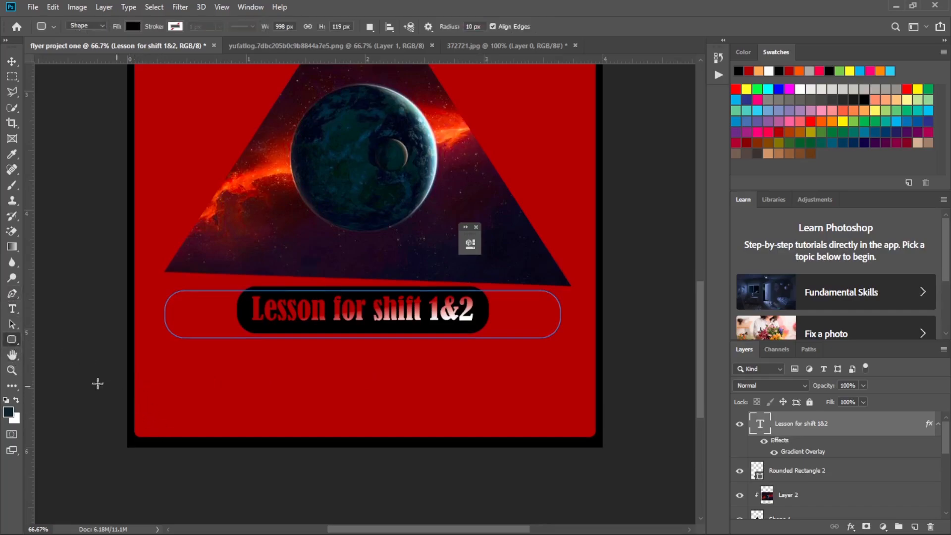
pyautogui.rightClick(12, 339)
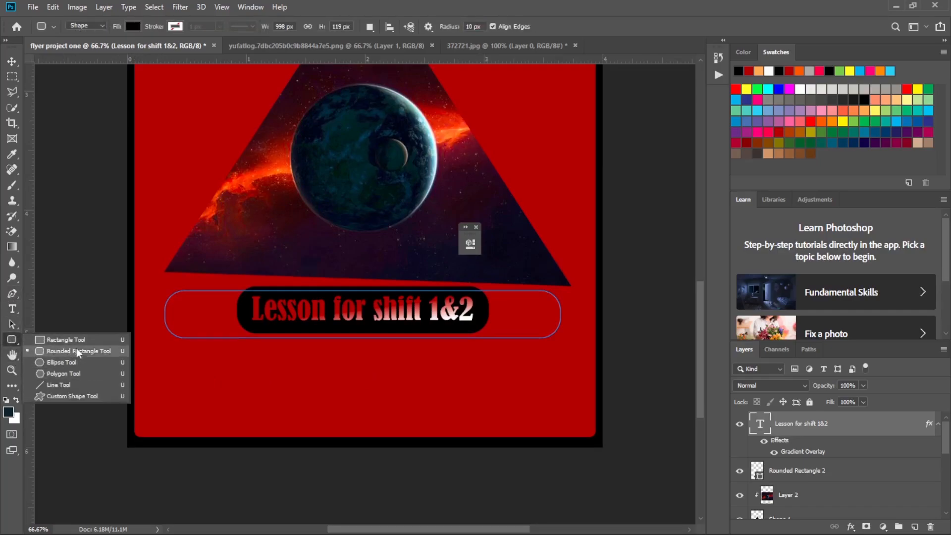
pyautogui.click(65, 340)
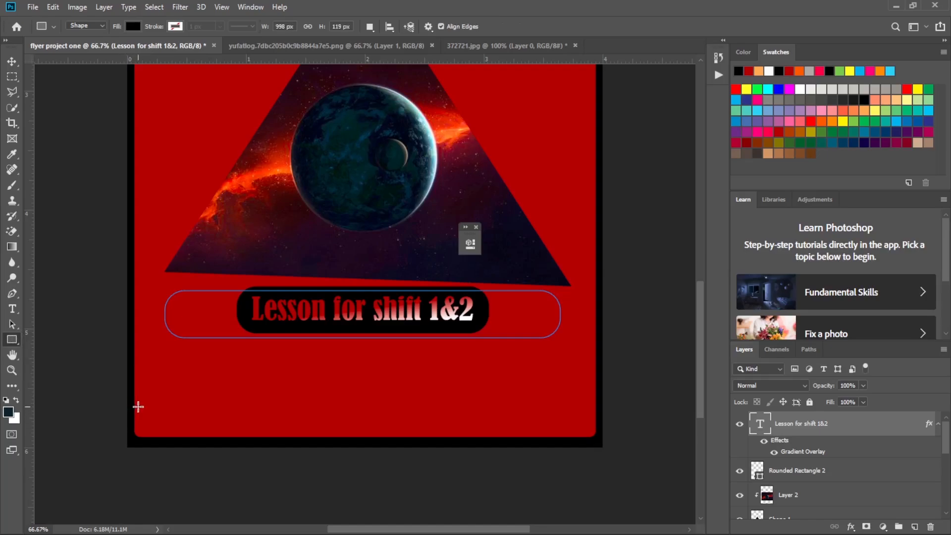
pyautogui.moveTo(135, 394); pyautogui.dragTo(595, 429)
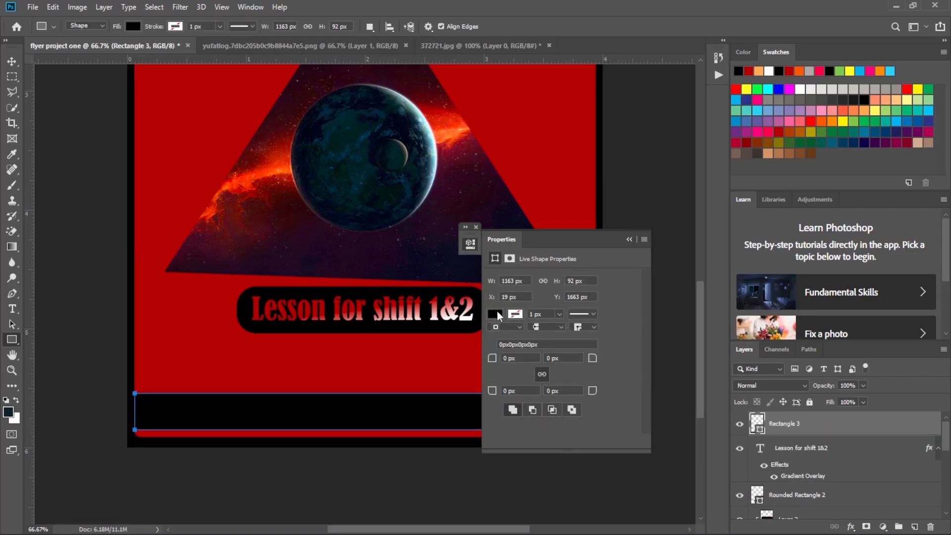
pyautogui.click(630, 239)
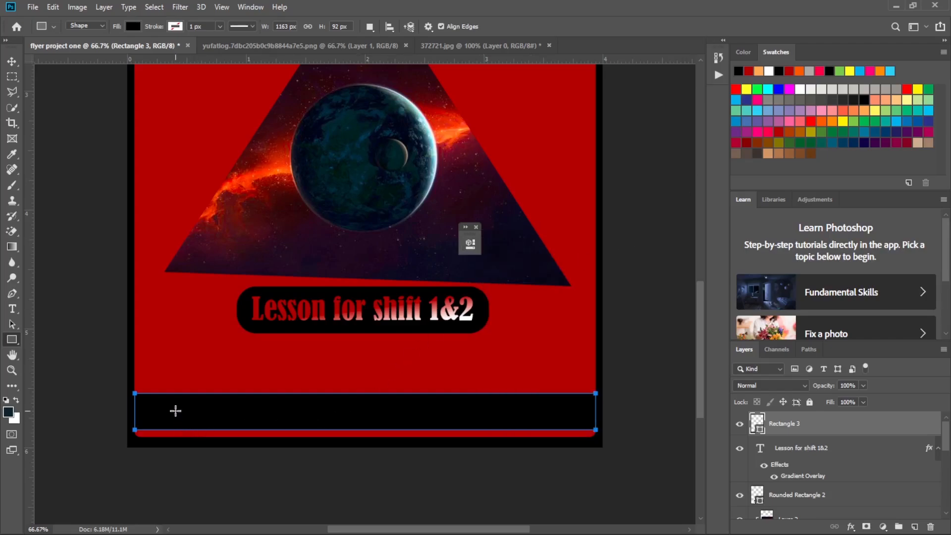
pyautogui.click(12, 308)
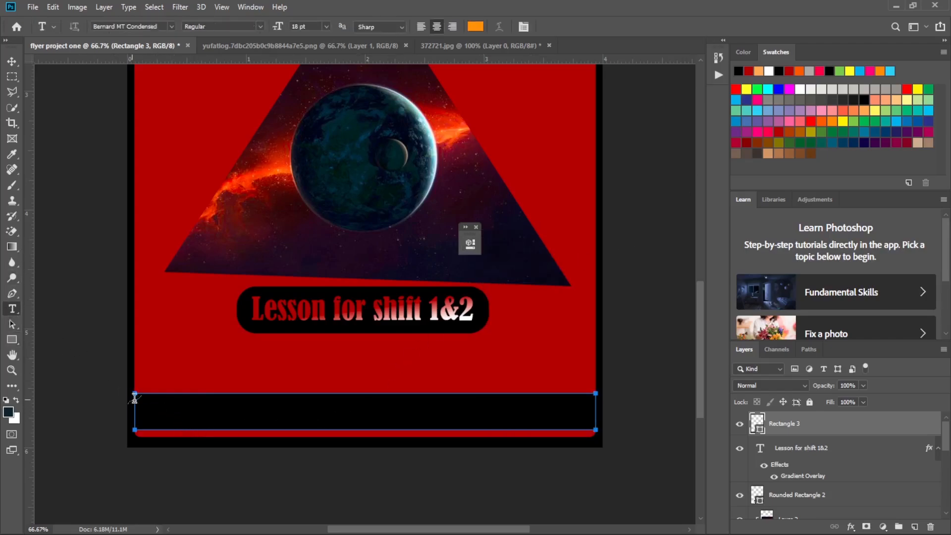
pyautogui.click(308, 412)
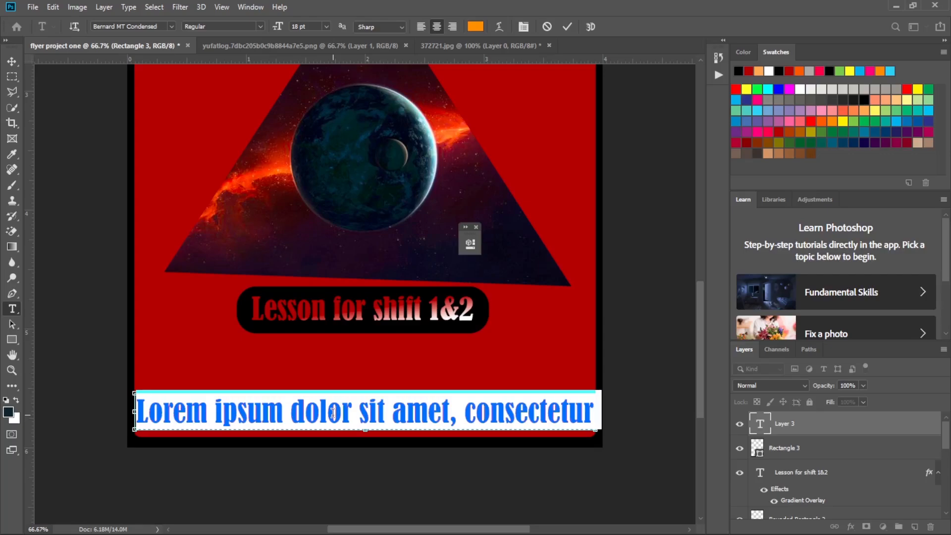
pyautogui.write('le')
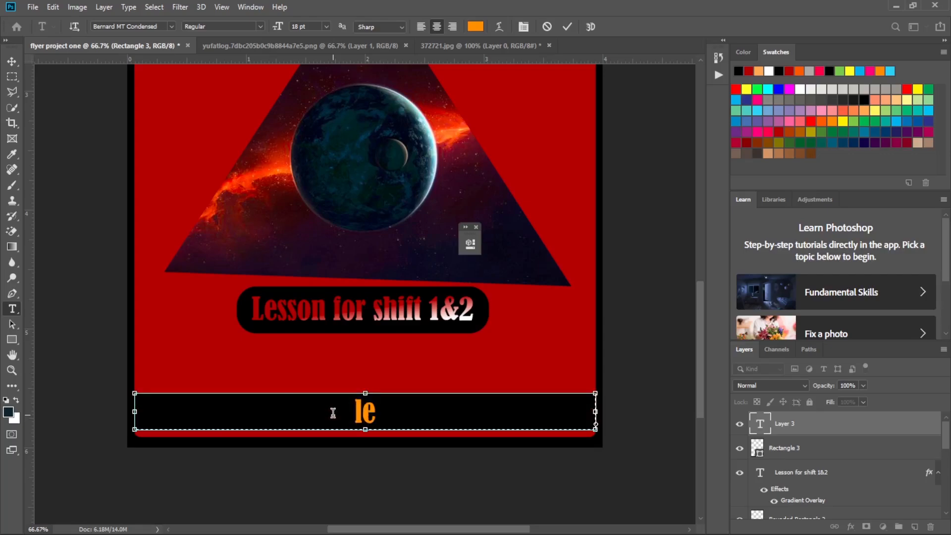
pyautogui.press('BackSpace')
pyautogui.press('BackSpace')
pyautogui.write('tha')
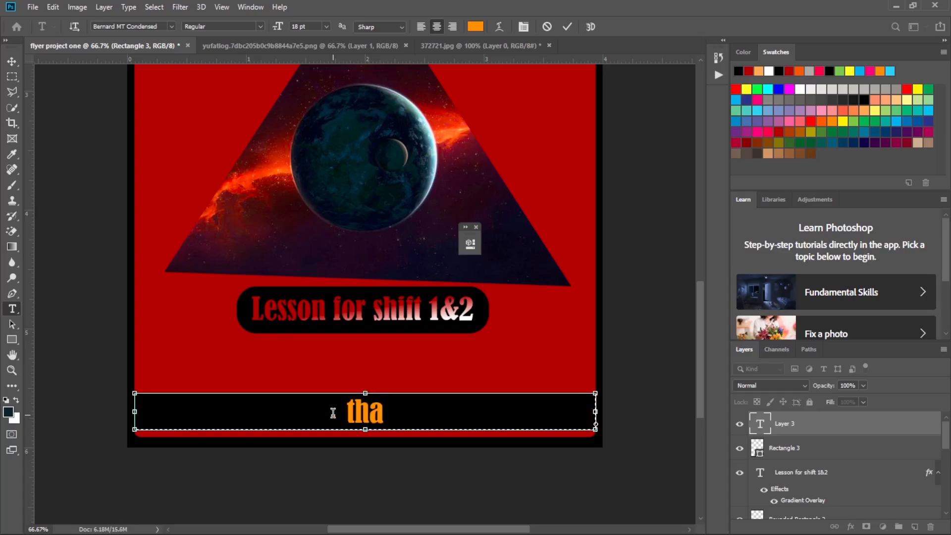
pyautogui.press('BackSpace')
pyautogui.press('BackSpace')
pyautogui.press('BackSpace')
pyautogui.press('BackSpace')
pyautogui.press('BackSpace')
pyautogui.press('BackSpace')
pyautogui.press('BackSpace')
pyautogui.press('BackSpace')
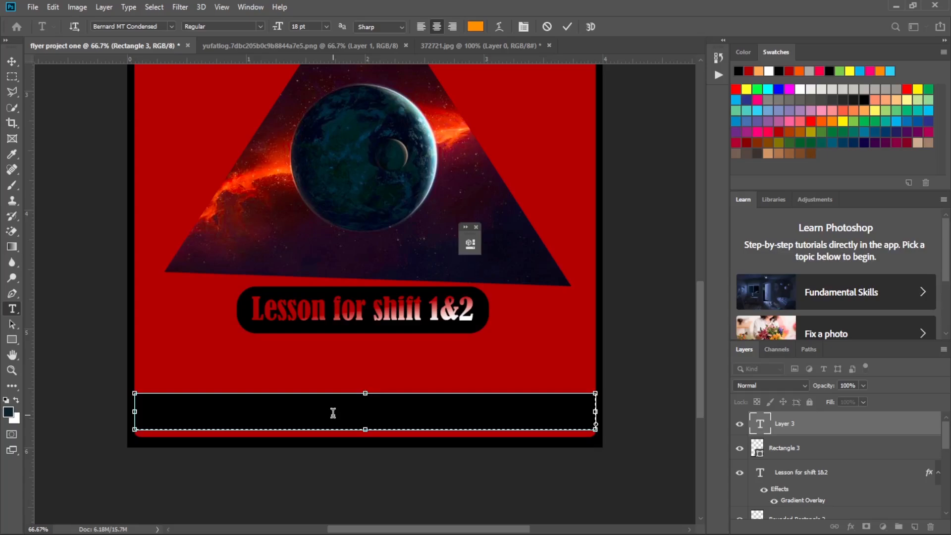
pyautogui.write('Th')
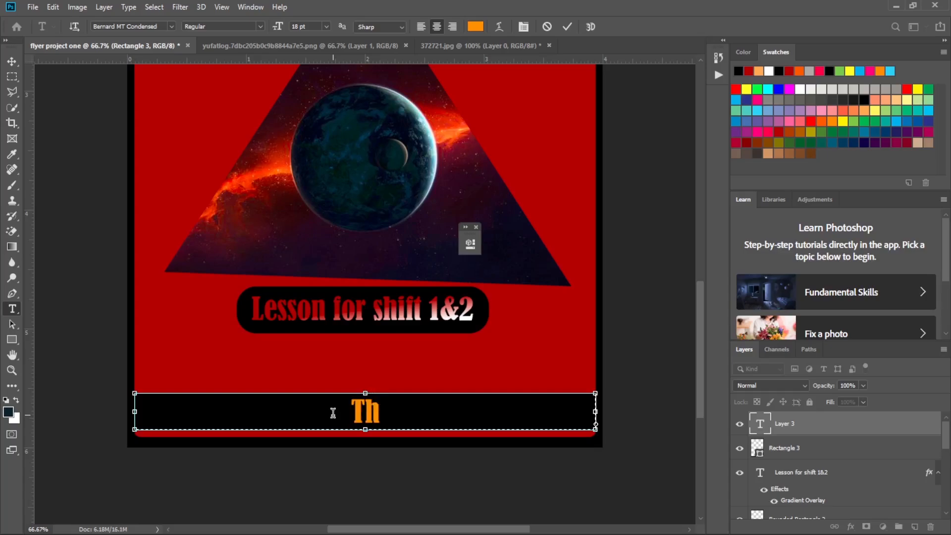
pyautogui.write('anks')
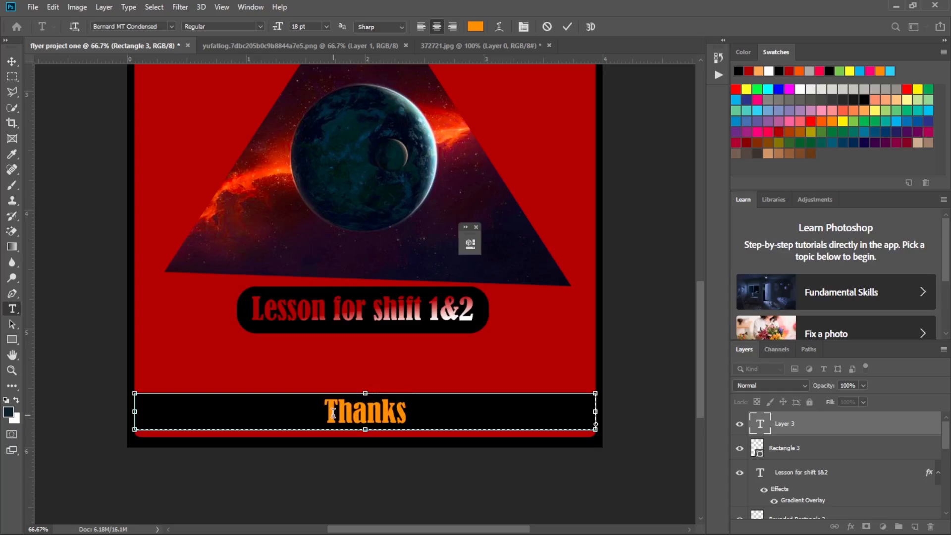
pyautogui.write(' for')
pyautogui.press('BackSpace')
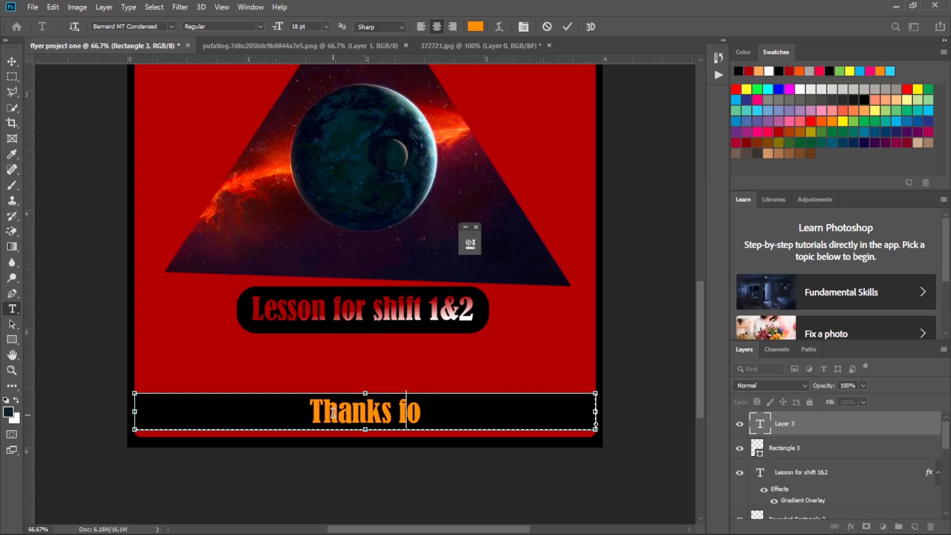
pyautogui.press('Left')
pyautogui.press('Left')
pyautogui.press('Left')
pyautogui.press('Left')
pyautogui.hotkey('ctrl', 'a')
pyautogui.press('BackSpace')
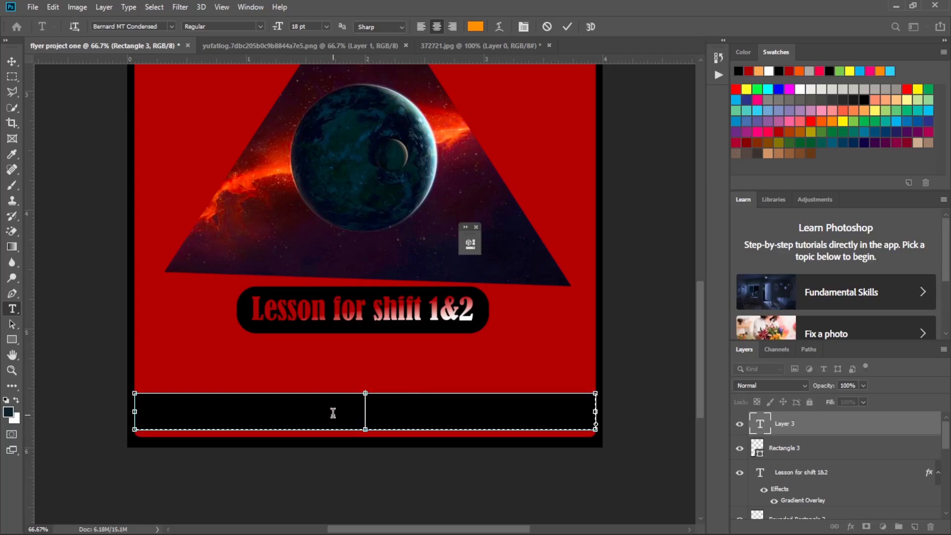
# Enter "Save the project as your full names" as the text in the flyer's lower black bar.
pyautogui.write('SS')
pyautogui.press('BackSpace')
pyautogui.press('BackSpace')
pyautogui.write('Save')
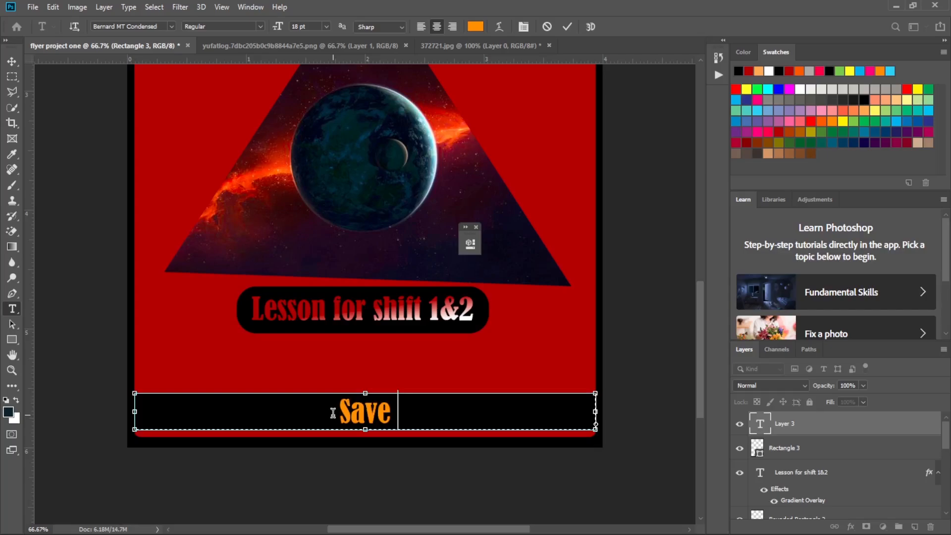
pyautogui.write(' as')
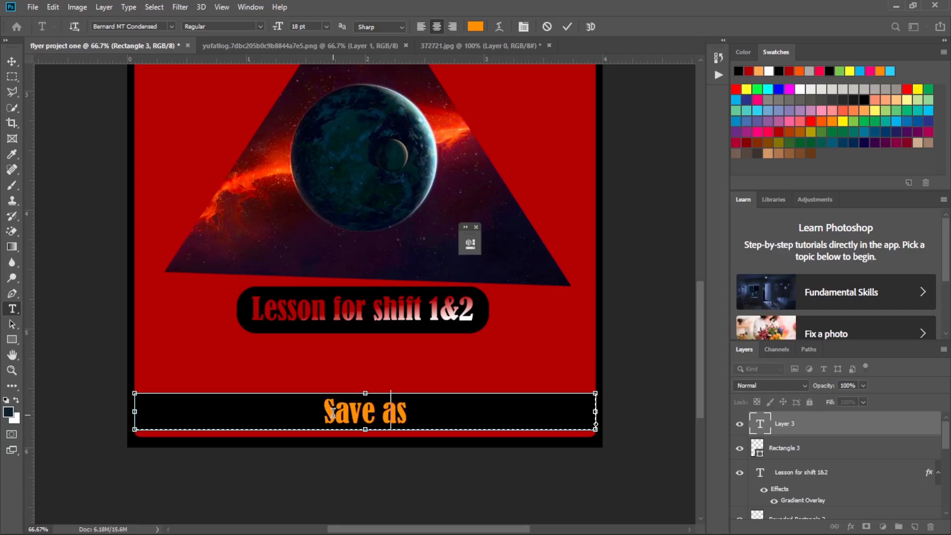
pyautogui.press('BackSpace')
pyautogui.press('BackSpace')
pyautogui.press('BackSpace')
pyautogui.write('the')
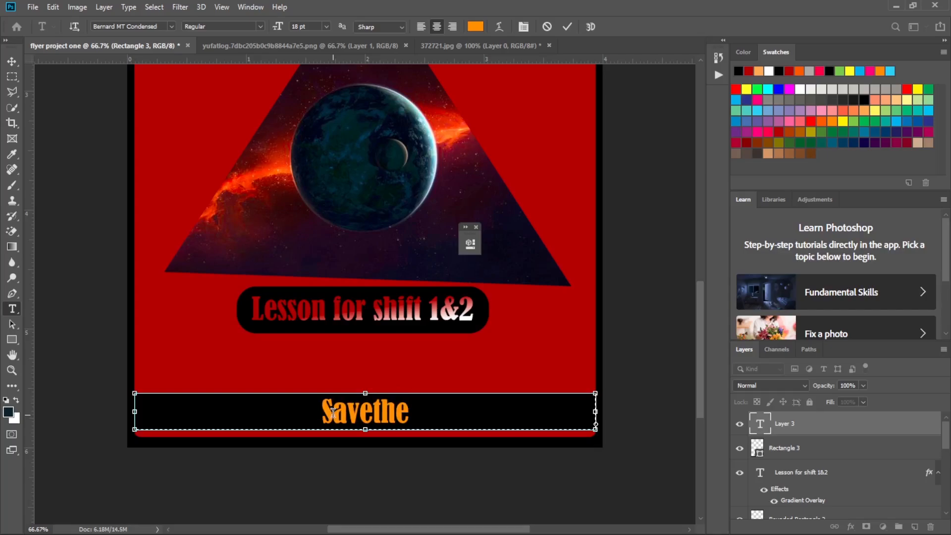
pyautogui.press('BackSpace')
pyautogui.press('BackSpace')
pyautogui.press('BackSpace')
pyautogui.write('the')
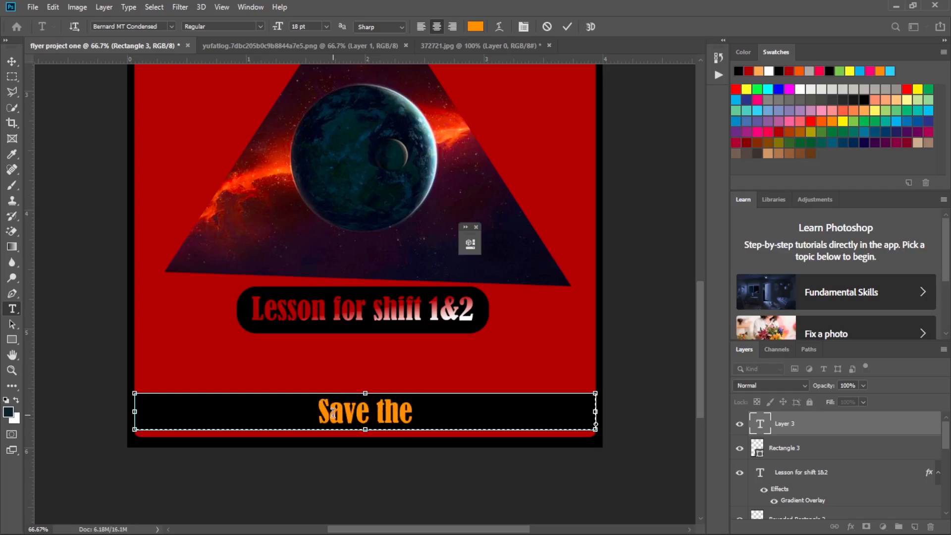
pyautogui.write(' proj')
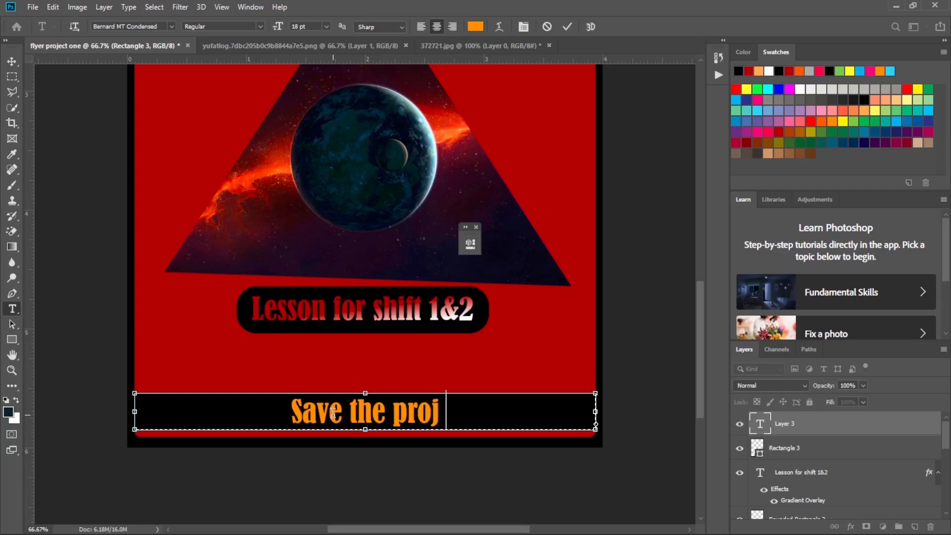
pyautogui.write('ect')
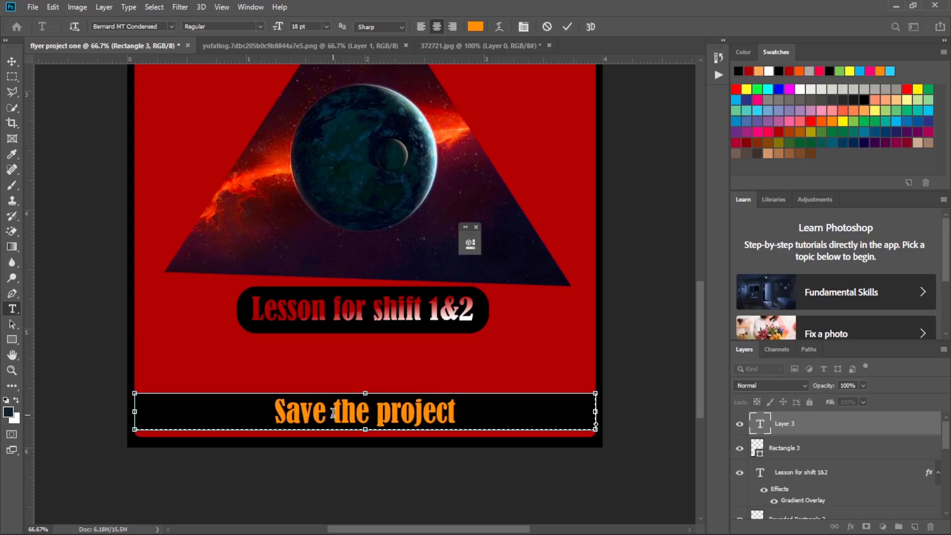
pyautogui.write(' as')
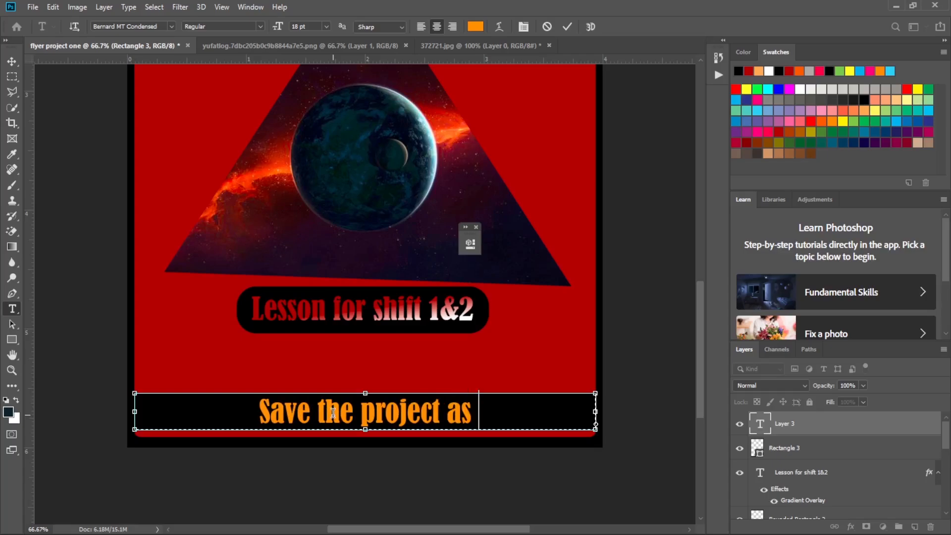
pyautogui.press('BackSpace')
pyautogui.press('BackSpace')
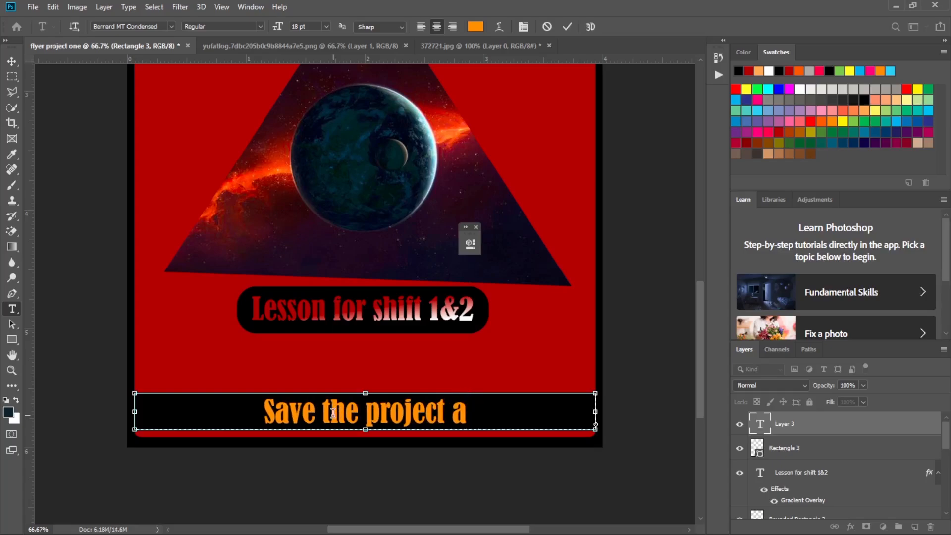
pyautogui.write('s')
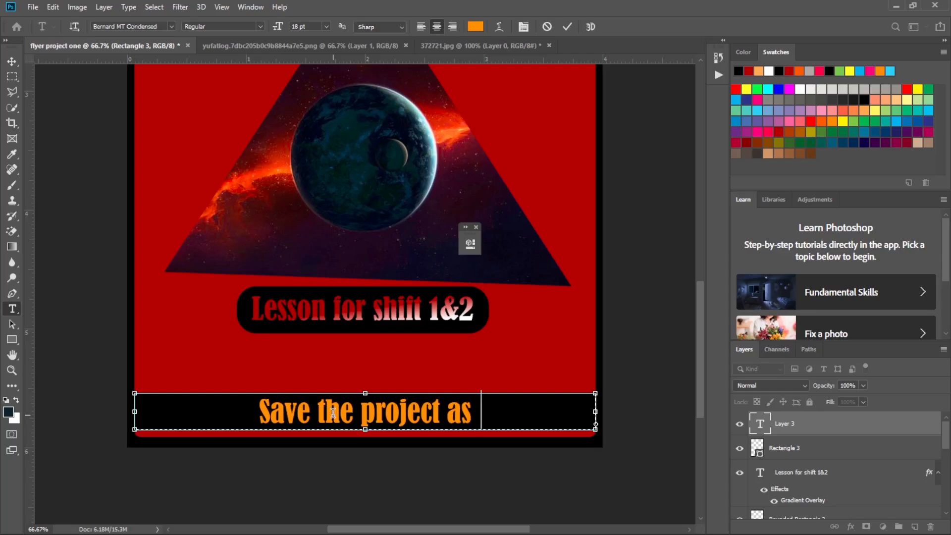
pyautogui.write(' you')
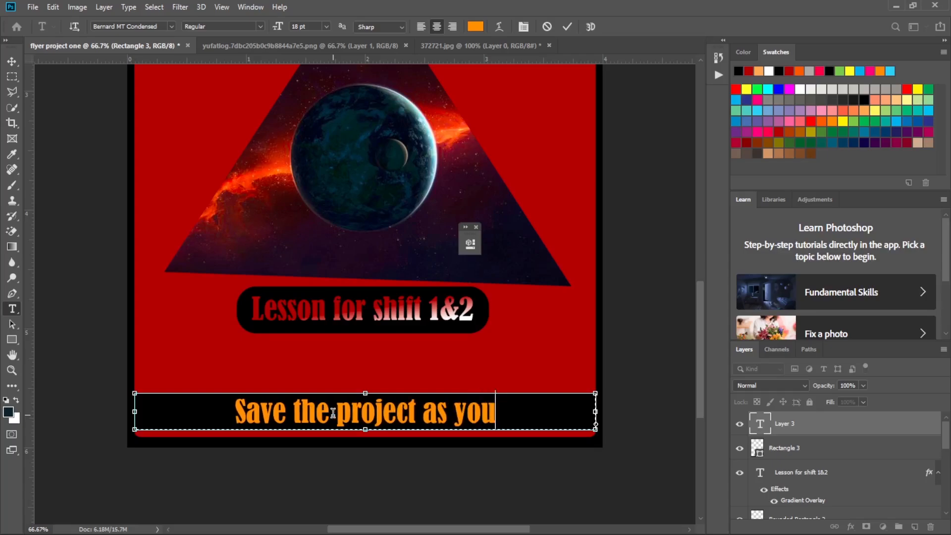
pyautogui.write('r fu')
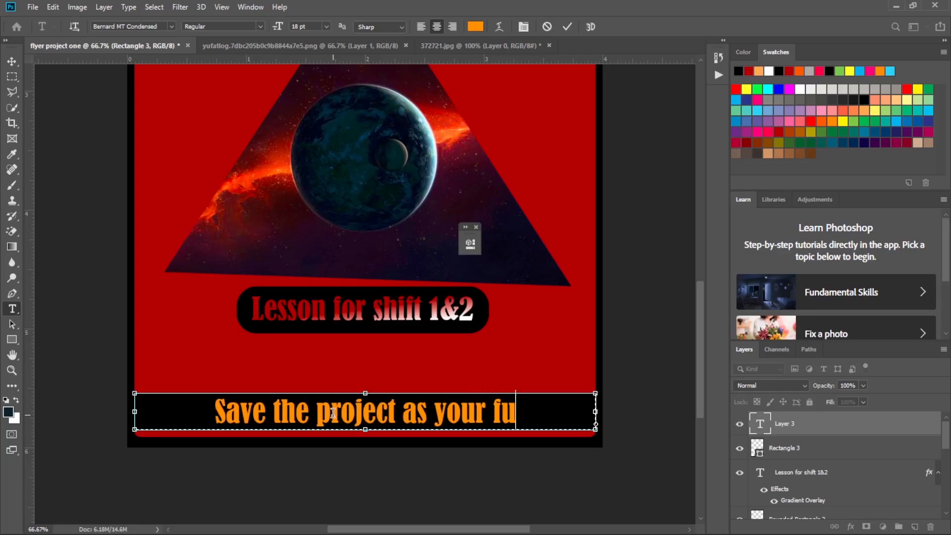
pyautogui.write('ll')
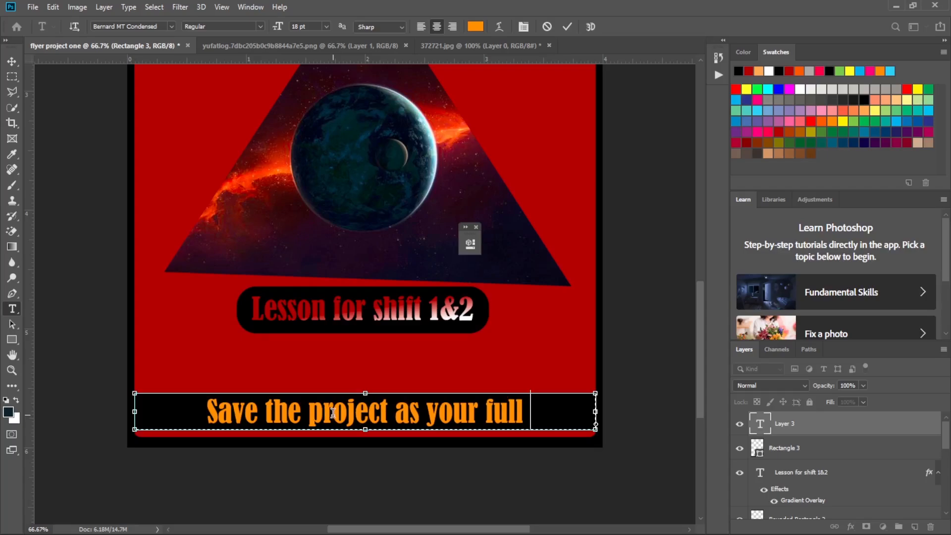
pyautogui.write(' name')
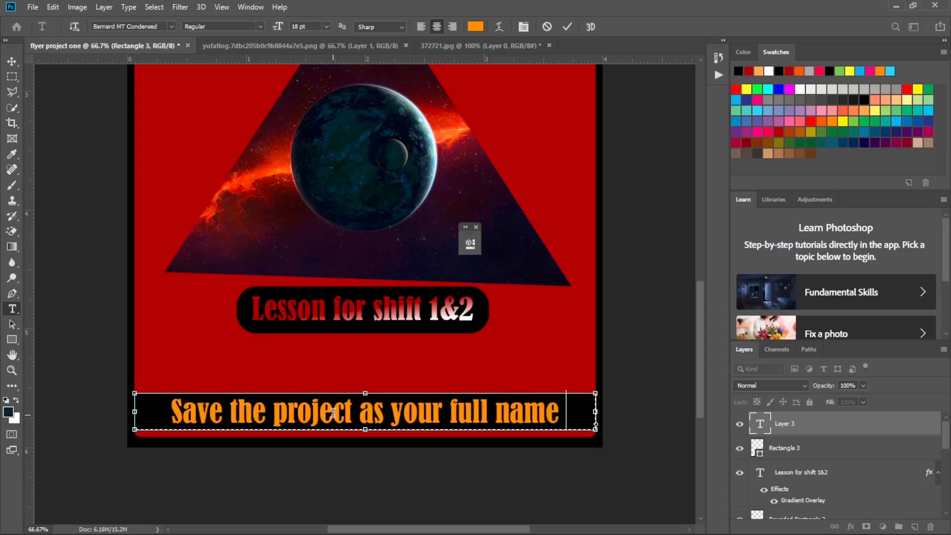
pyautogui.write('s')
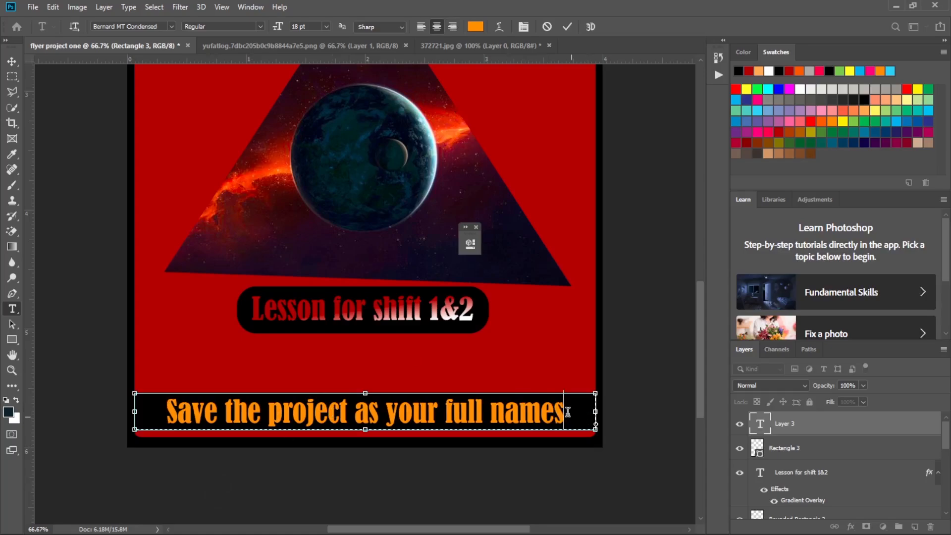
# Set the footer text "Save the project as your full names" to Blackadder ITC at 24 pt and commit it.
pyautogui.moveTo(568, 412); pyautogui.dragTo(151, 412)
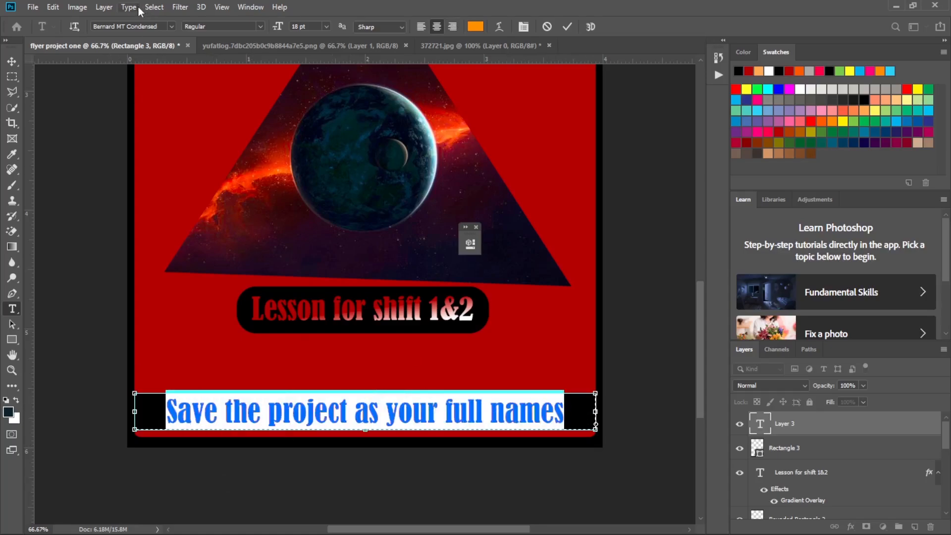
pyautogui.click(171, 26)
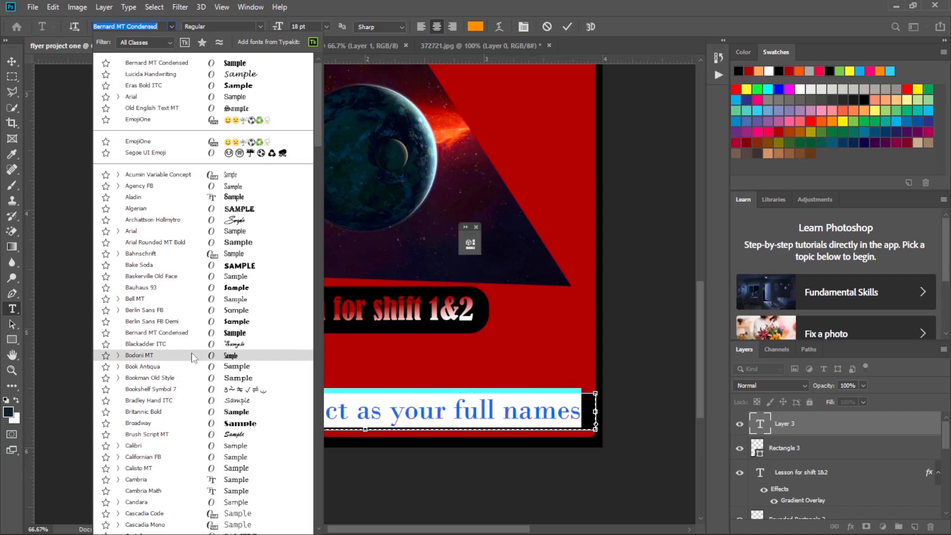
pyautogui.click(193, 347)
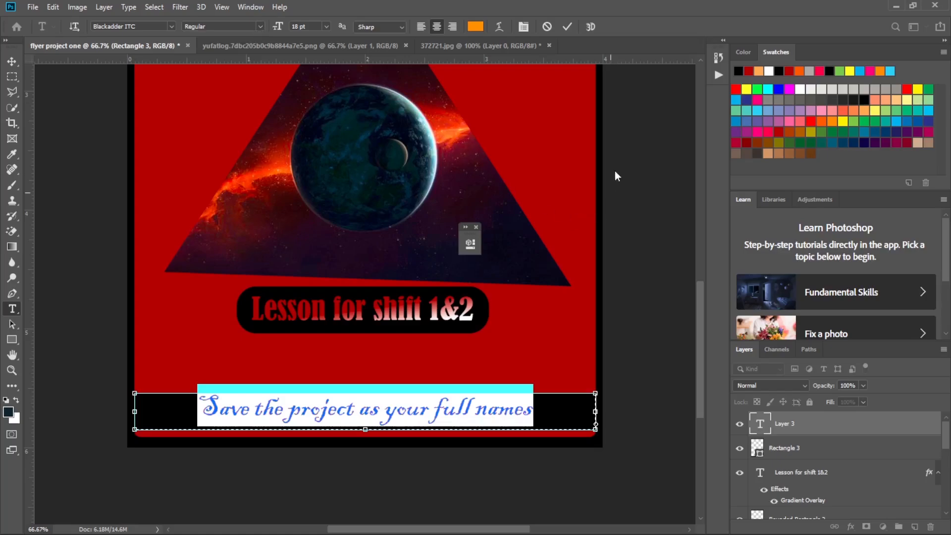
pyautogui.click(326, 28)
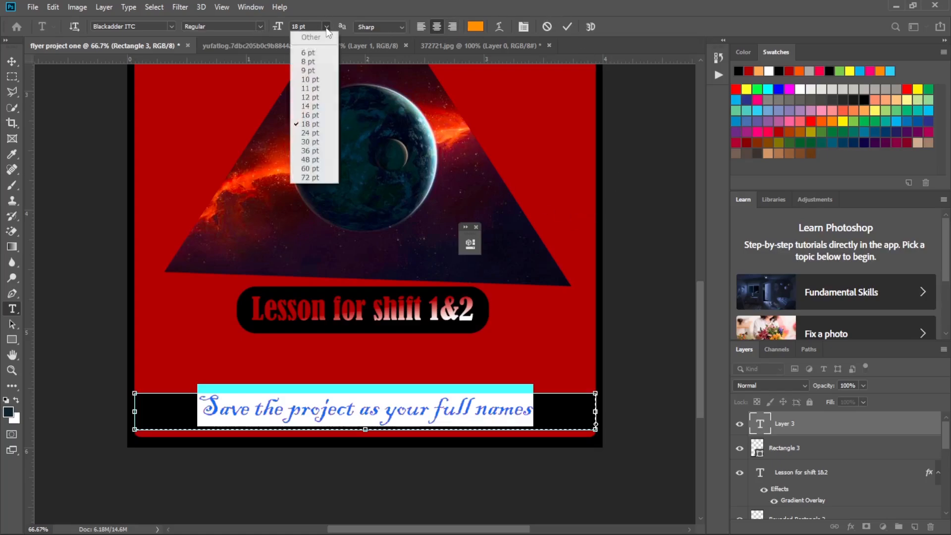
pyautogui.click(312, 134)
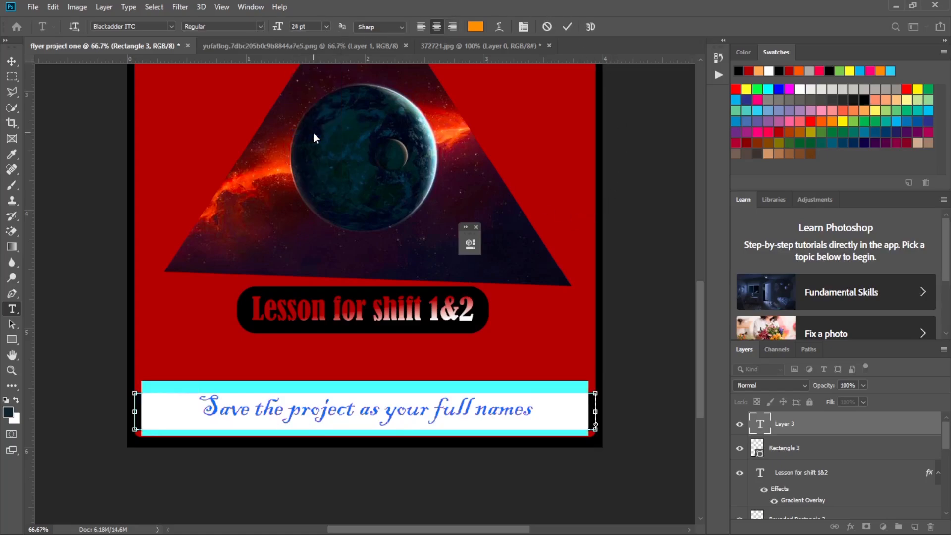
pyautogui.click(564, 26)
pyautogui.click(14, 61)
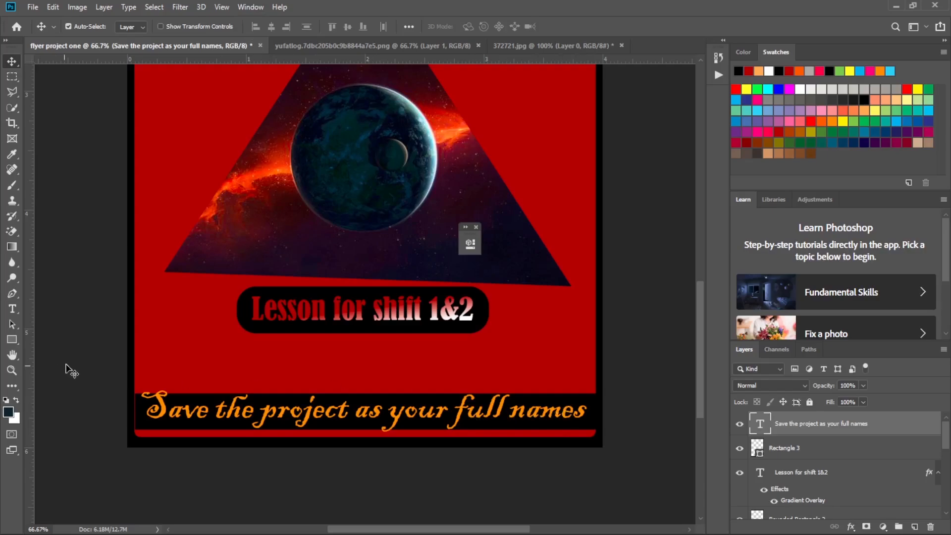
# Start saving a copy of the flyer with PNG as the file format.
pyautogui.click(40, 7)
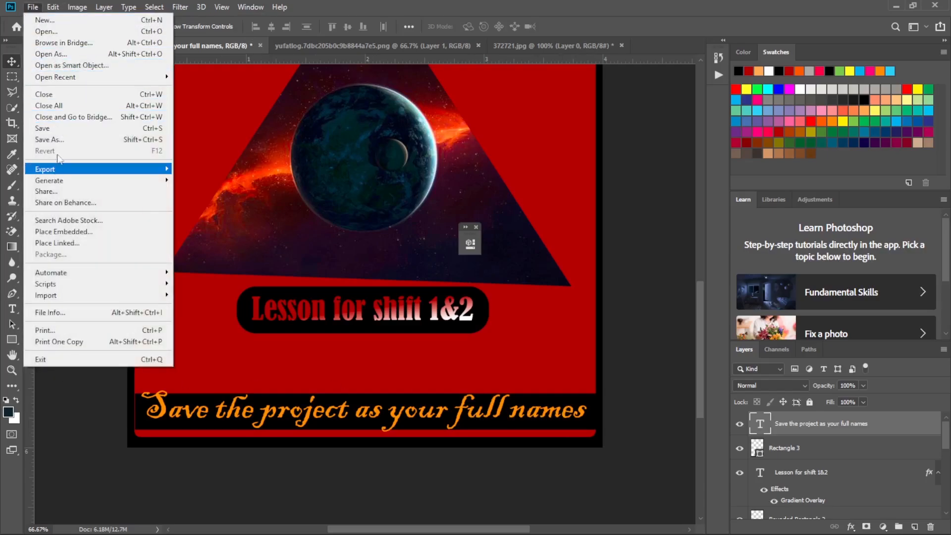
pyautogui.click(59, 140)
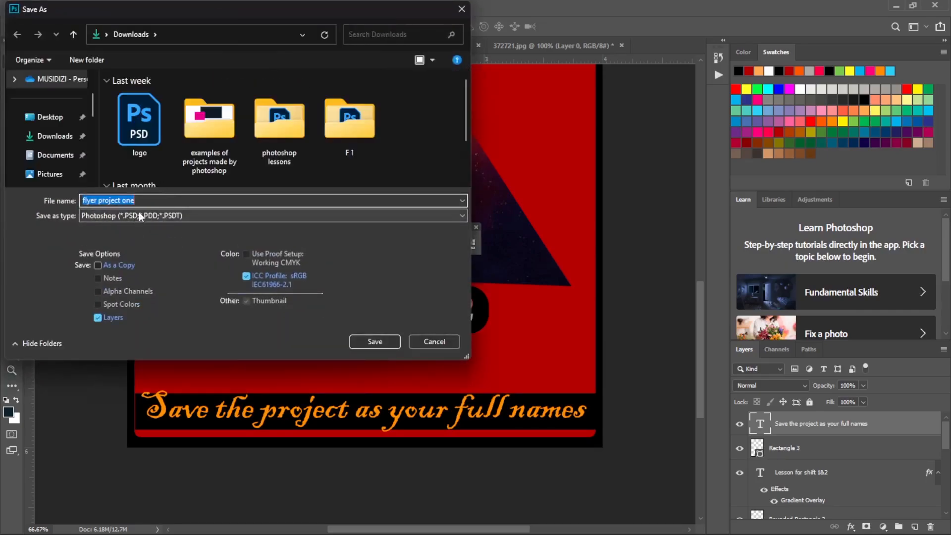
pyautogui.click(156, 216)
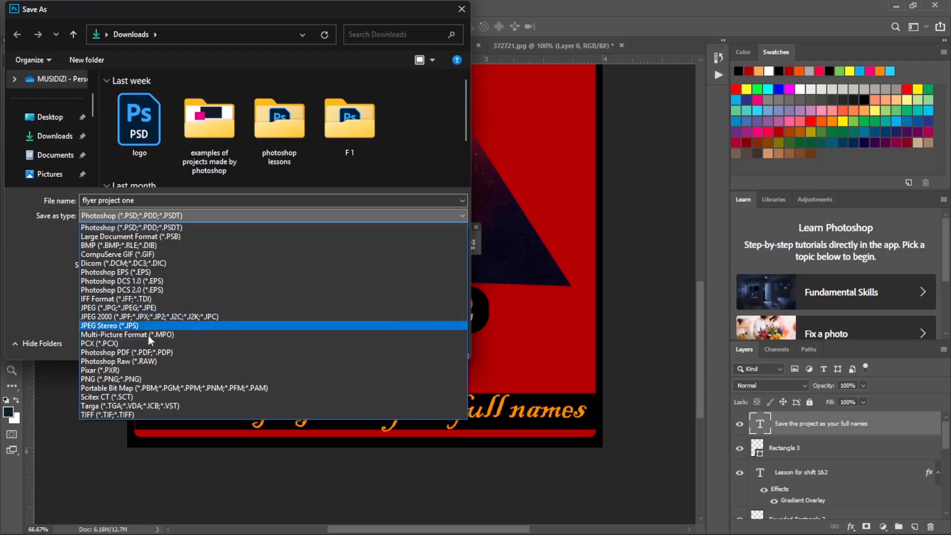
pyautogui.click(99, 379)
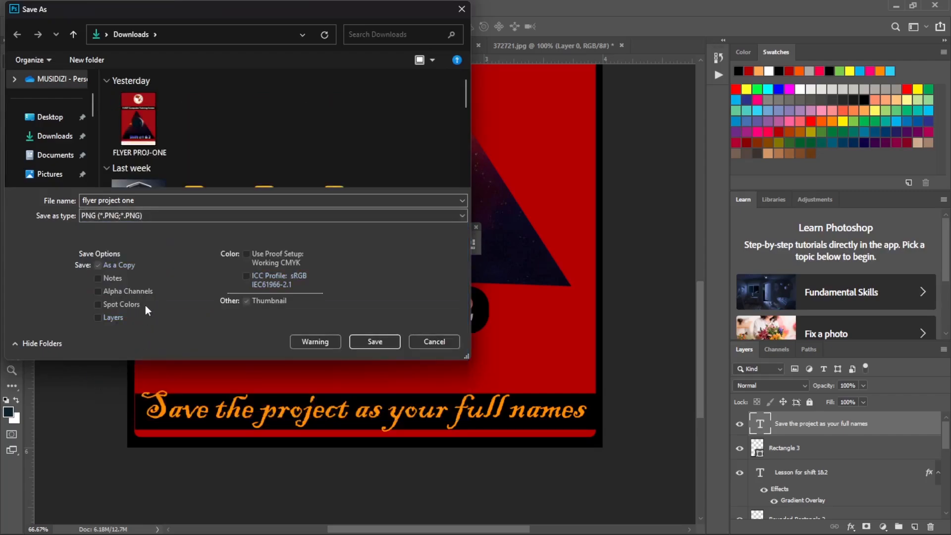
# Extend the file name "flyer project one" with a hyphen and the person's full name.
pyautogui.click(160, 199)
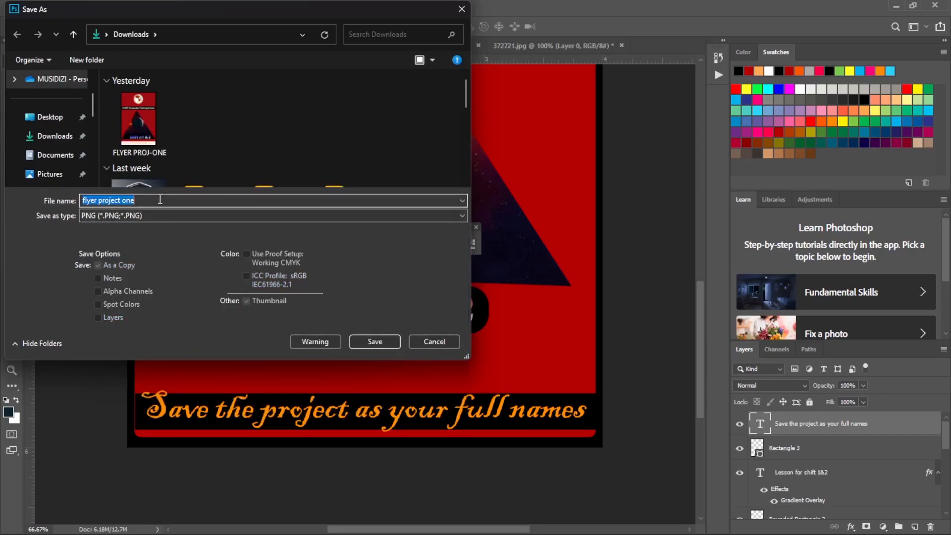
pyautogui.click(160, 199)
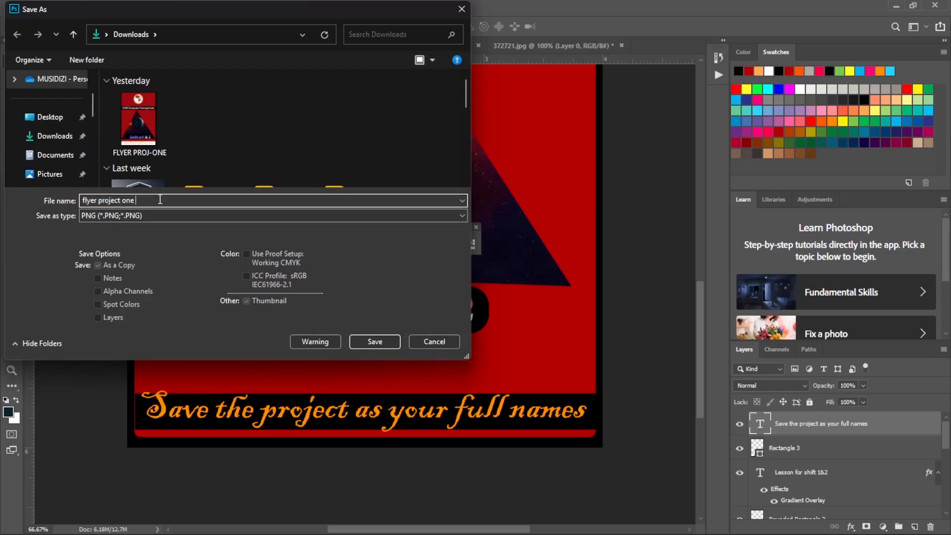
pyautogui.write('-')
pyautogui.press('BackSpace')
pyautogui.press('BackSpace')
pyautogui.write('- imnai')
pyautogui.press('BackSpace')
pyautogui.press('BackSpace')
pyautogui.press('BackSpace')
pyautogui.write('ani elia')
# Save the PNG copy in the Downloads folder with the large file size (fastest saving) option.
pyautogui.click(44, 140)
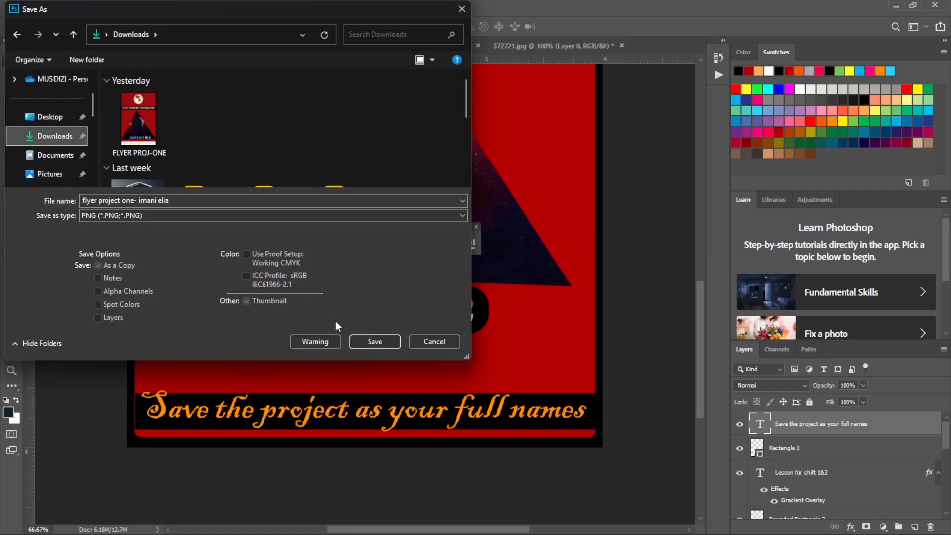
pyautogui.click(374, 342)
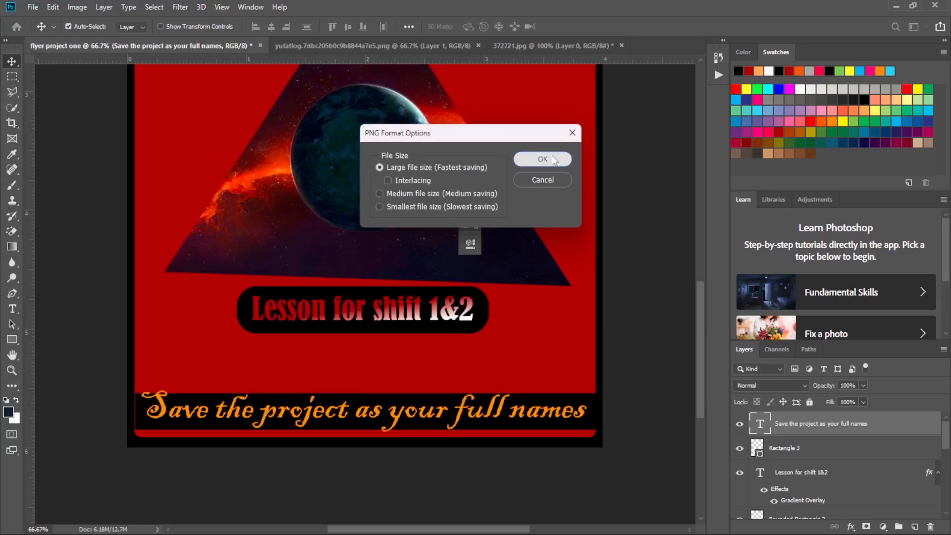
pyautogui.click(554, 159)
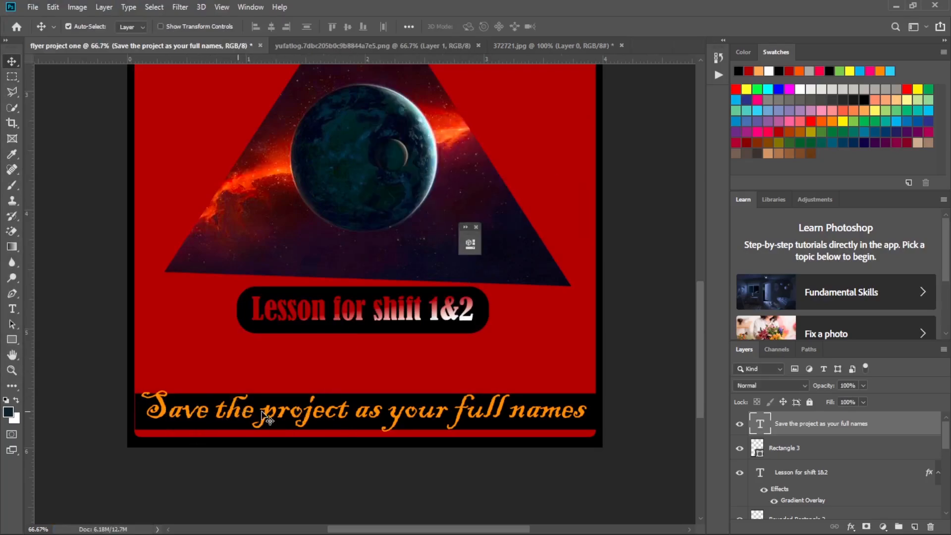